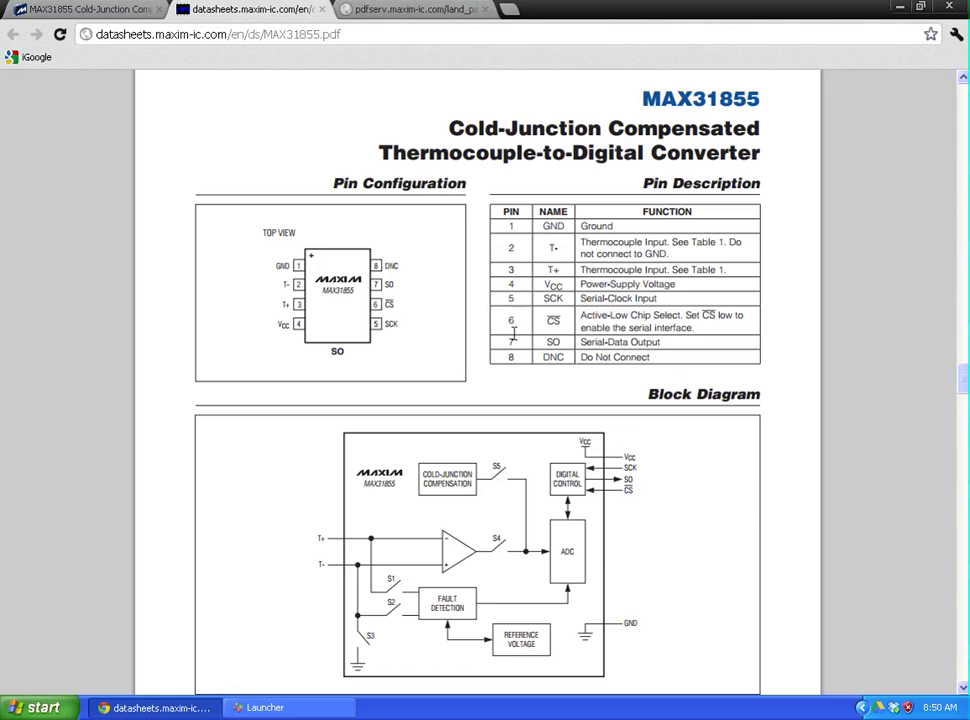
Step: View the SO8 land pattern drawing, then go back to the MAX31855 datasheet's pin table
{"action": "left_click", "coordinate": [411, 12]}
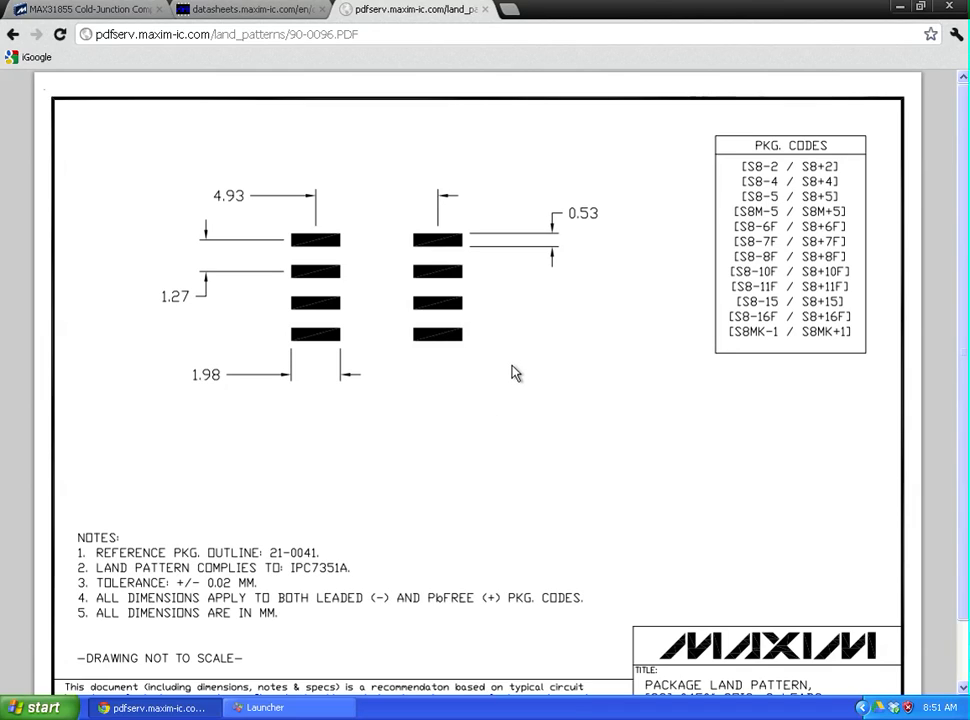
{"action": "left_click", "coordinate": [288, 12]}
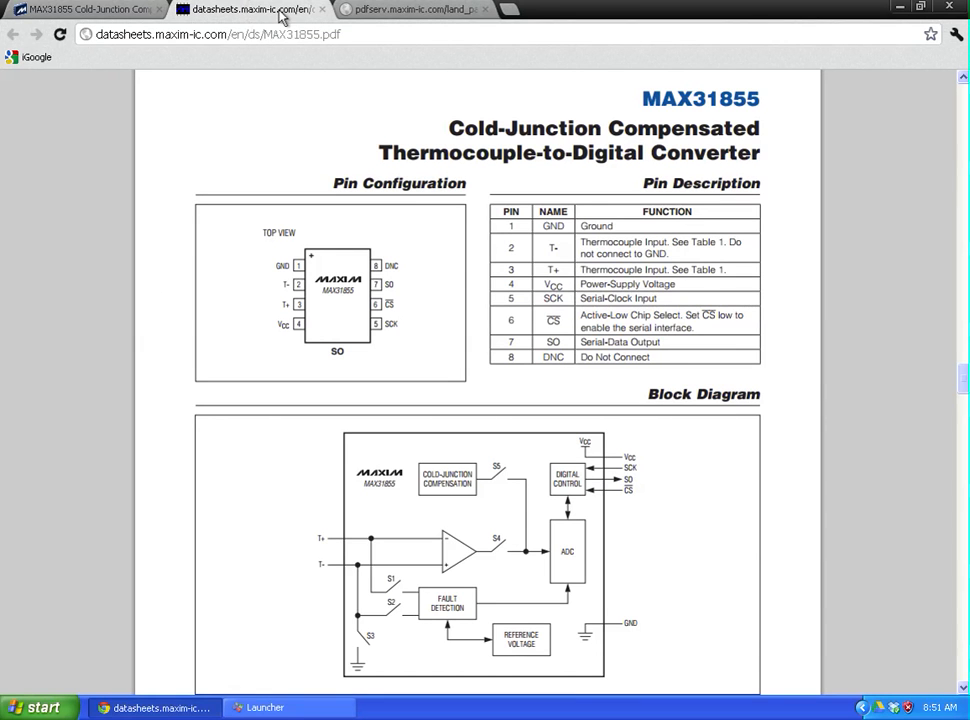
Step: Start Component Editor from the DipTrace Launcher and load the TAUTIC.eli library
{"action": "left_click", "coordinate": [268, 708]}
{"action": "left_click_drag", "start_coordinate": [552, 178], "coordinate": [184, 88]}
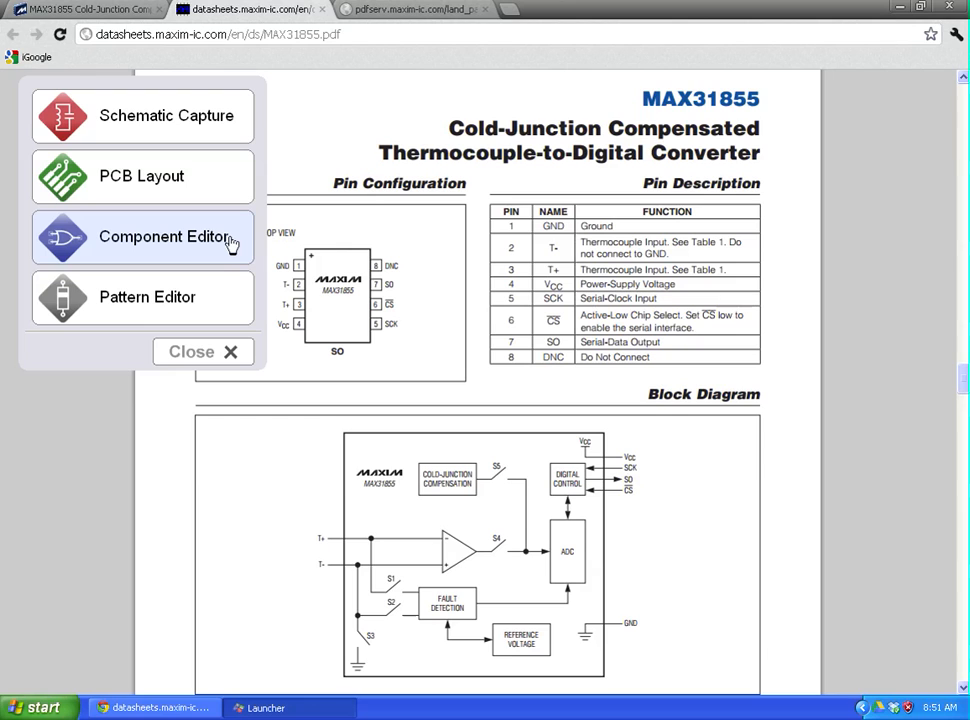
{"action": "left_click", "coordinate": [162, 247]}
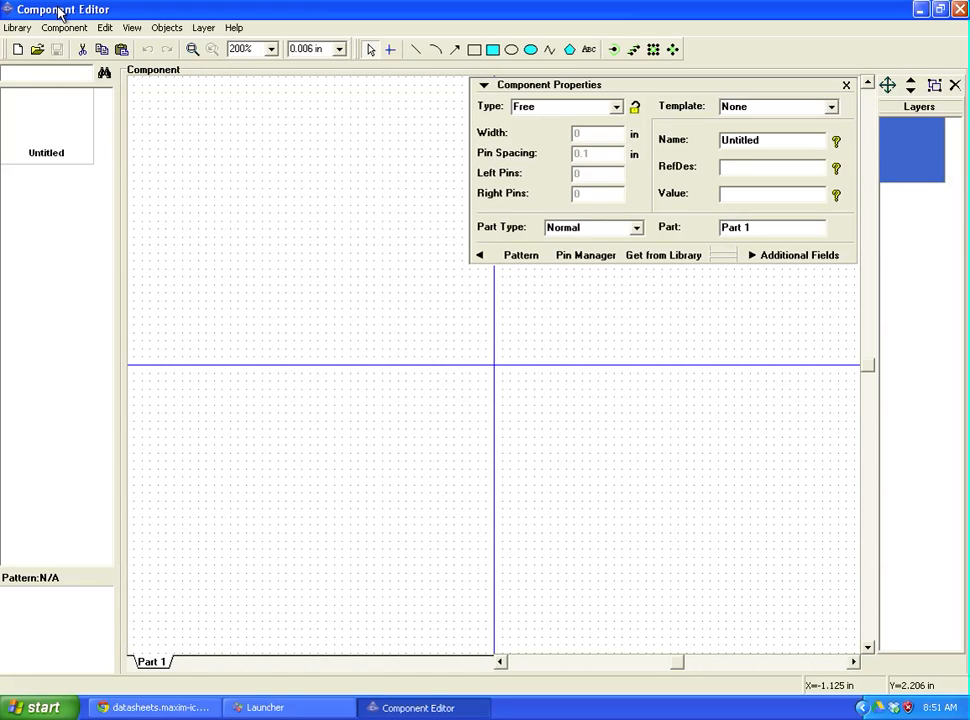
{"action": "left_click", "coordinate": [16, 28]}
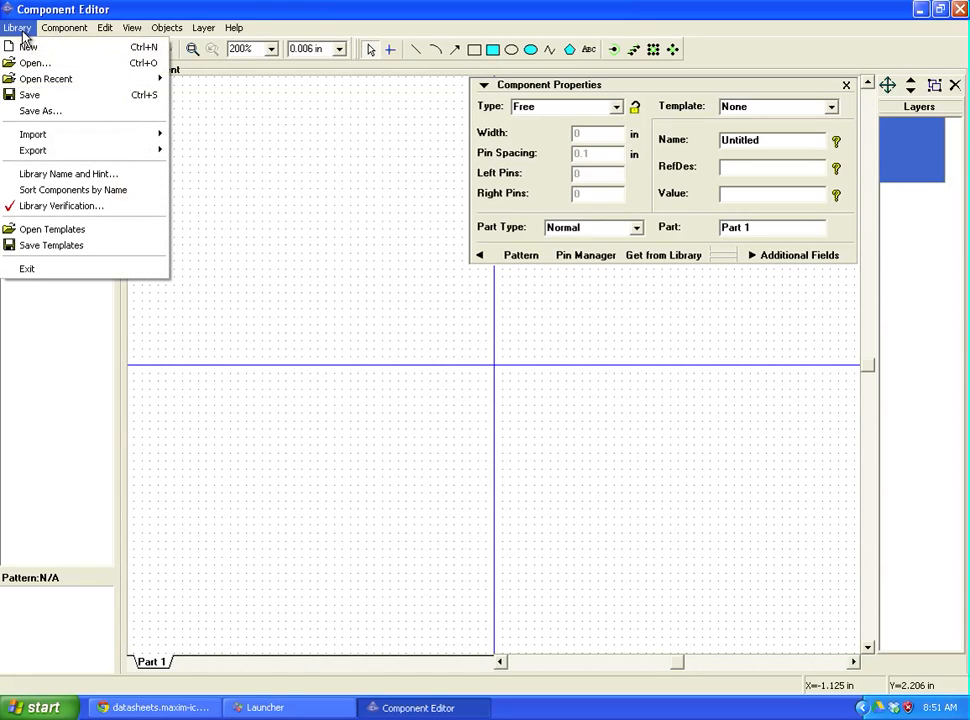
{"action": "left_click", "coordinate": [93, 63]}
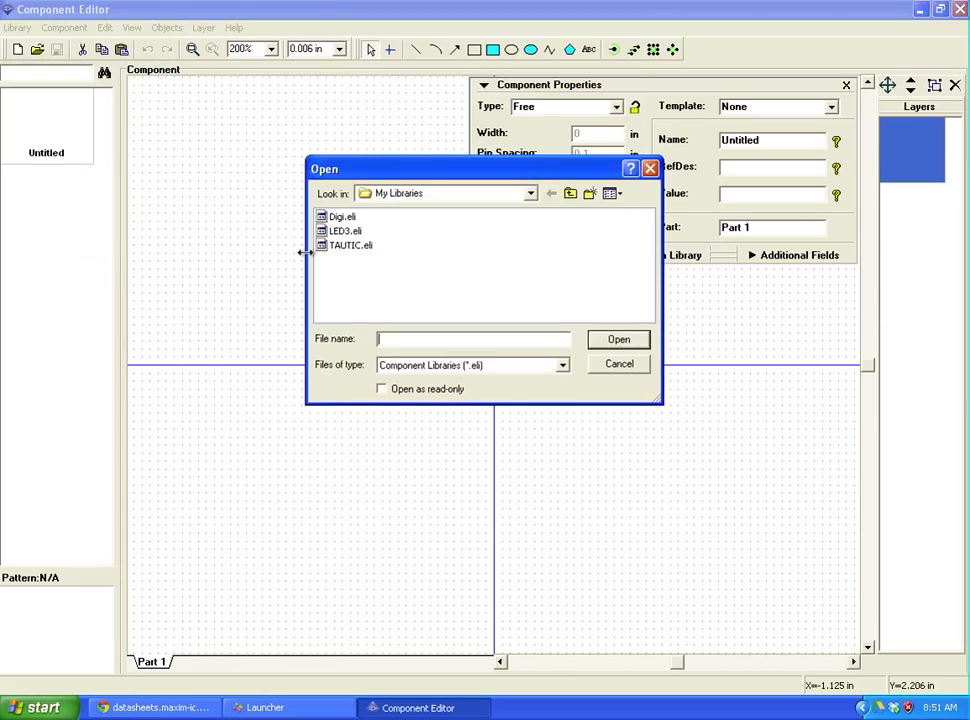
{"action": "left_click", "coordinate": [359, 249]}
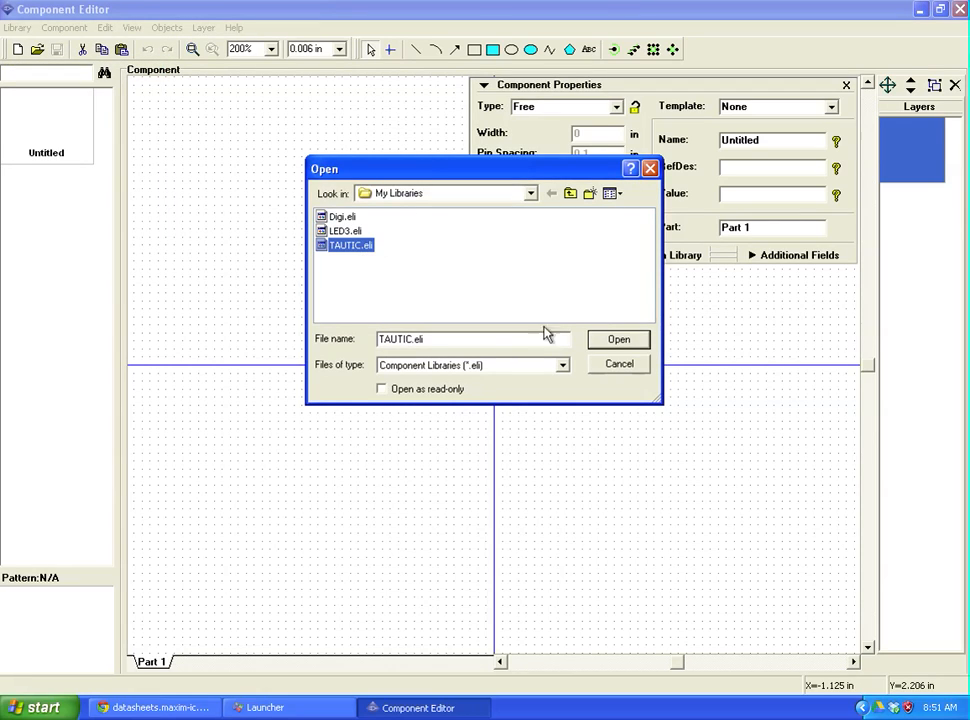
{"action": "left_click", "coordinate": [620, 341]}
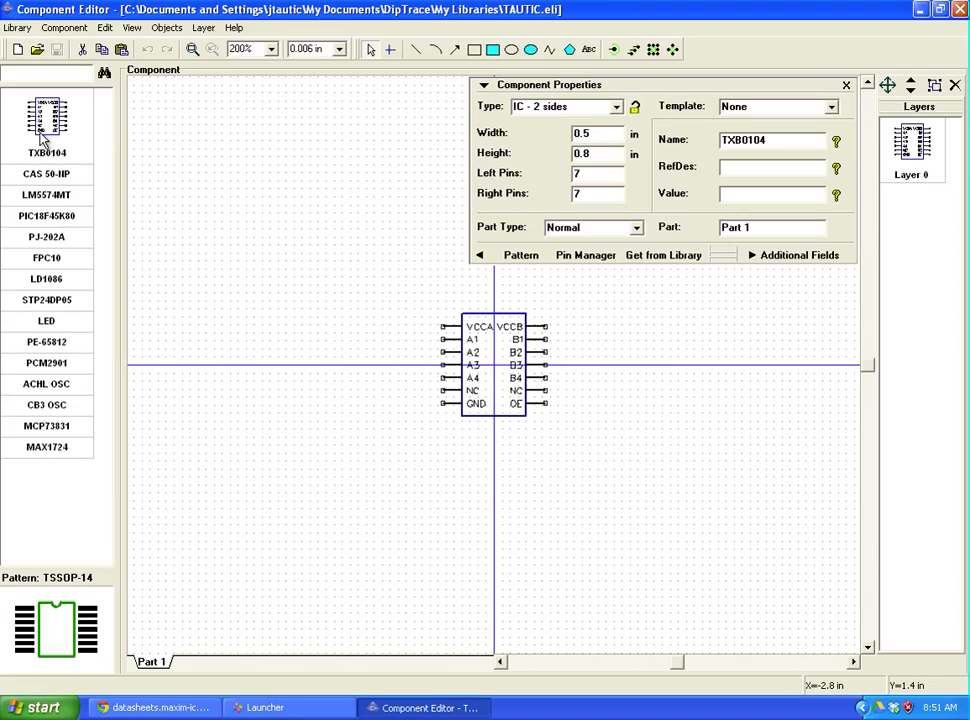
Step: Append a blank component to TAUTIC, naming it MAX31855 with RefDes U
{"action": "left_click", "coordinate": [46, 27]}
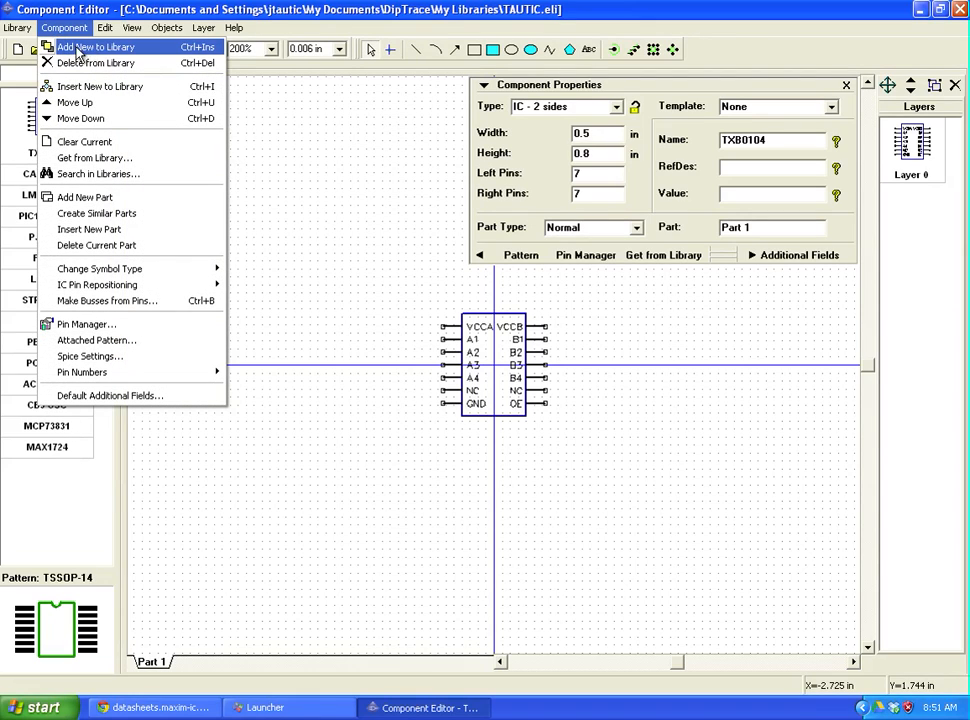
{"action": "left_click", "coordinate": [94, 48]}
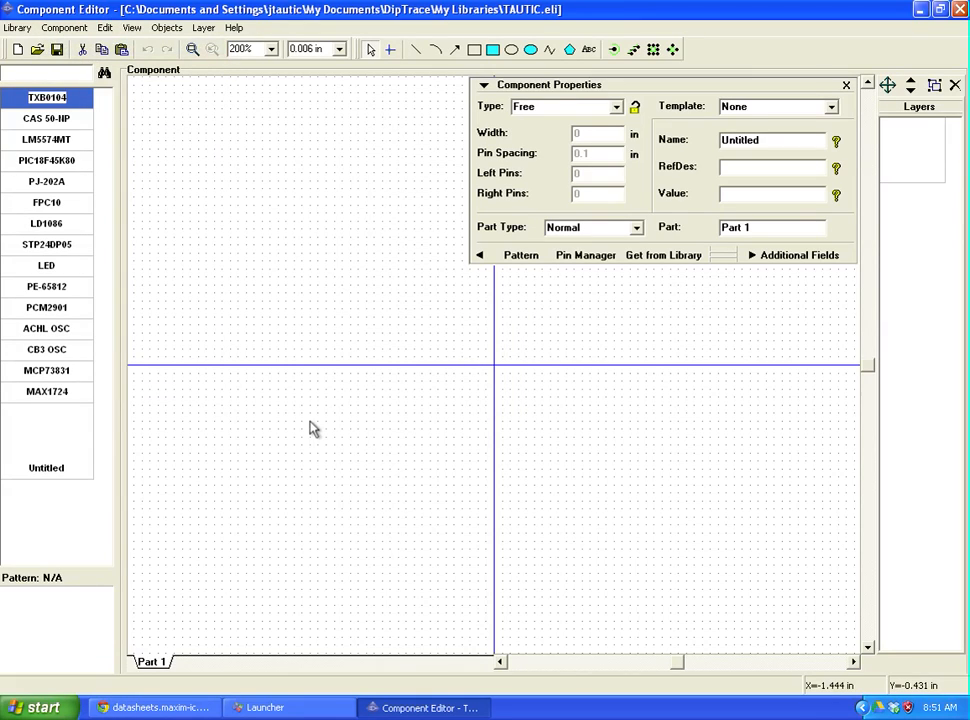
{"action": "left_click", "coordinate": [40, 434]}
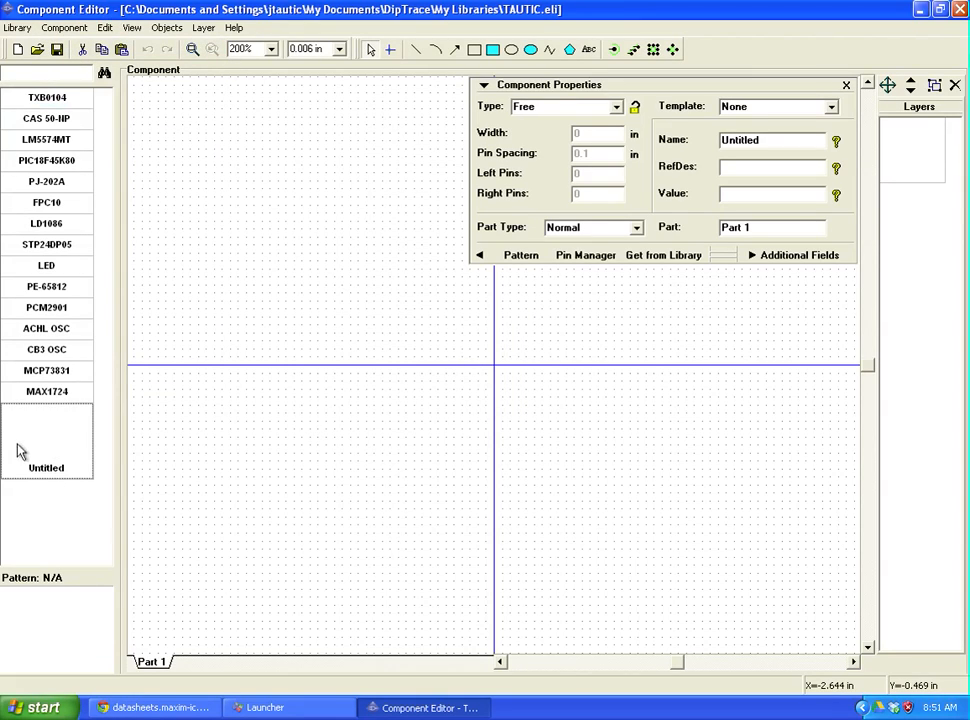
{"action": "double_click", "coordinate": [765, 141]}
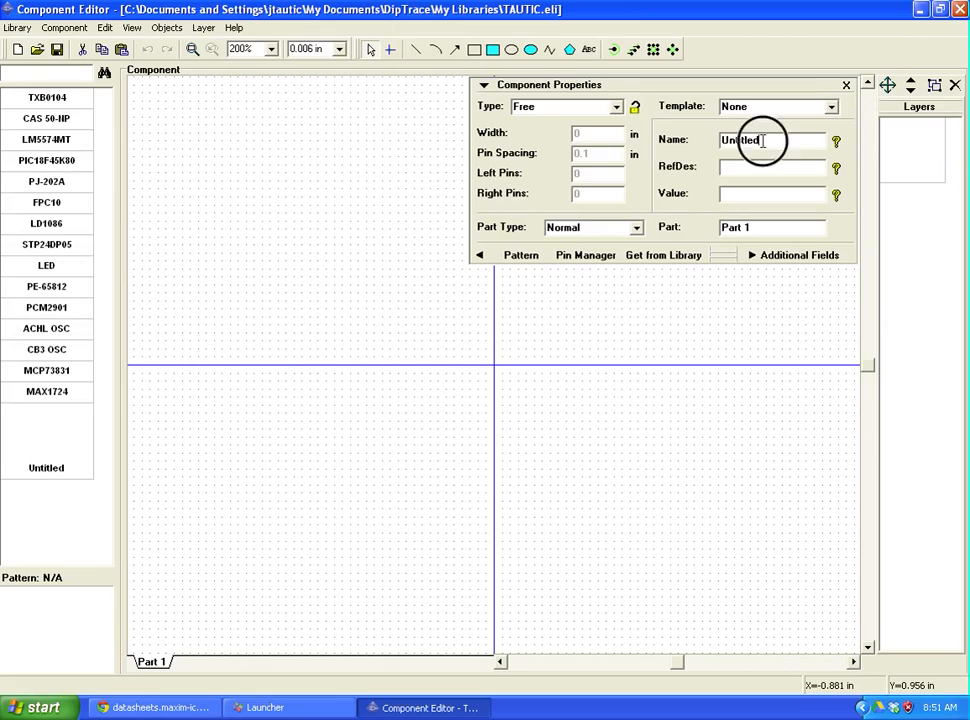
{"action": "type", "text": "MAX31855"}
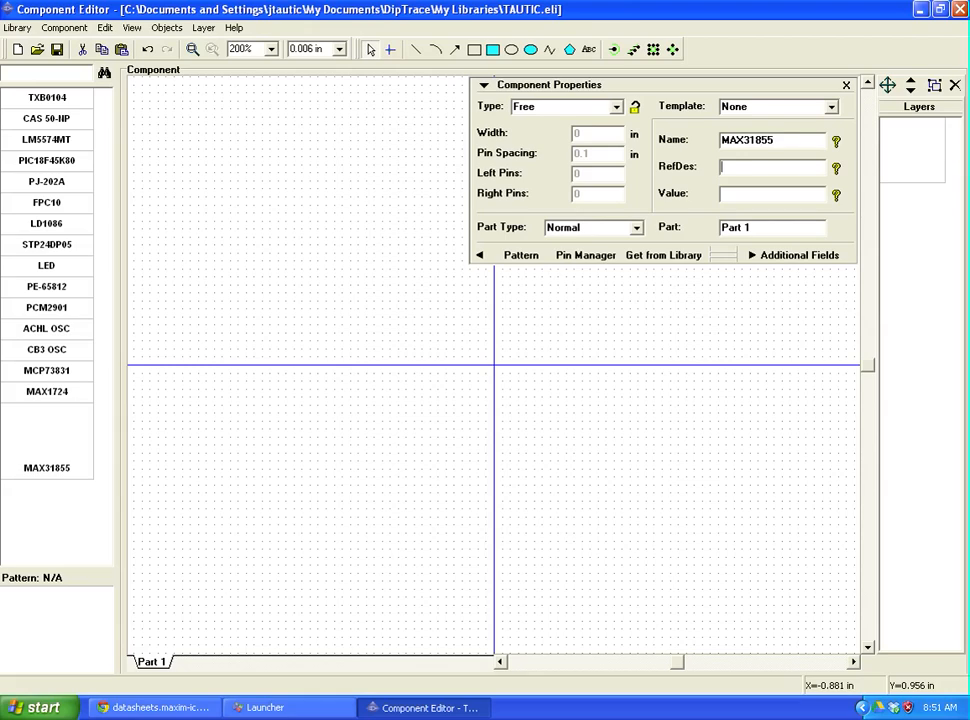
{"action": "left_click", "coordinate": [762, 167]}
{"action": "type", "text": "U"}
Step: Set the symbol type to IC - 2 sides with 4 left pins and 4 right pins
{"action": "left_click", "coordinate": [617, 108]}
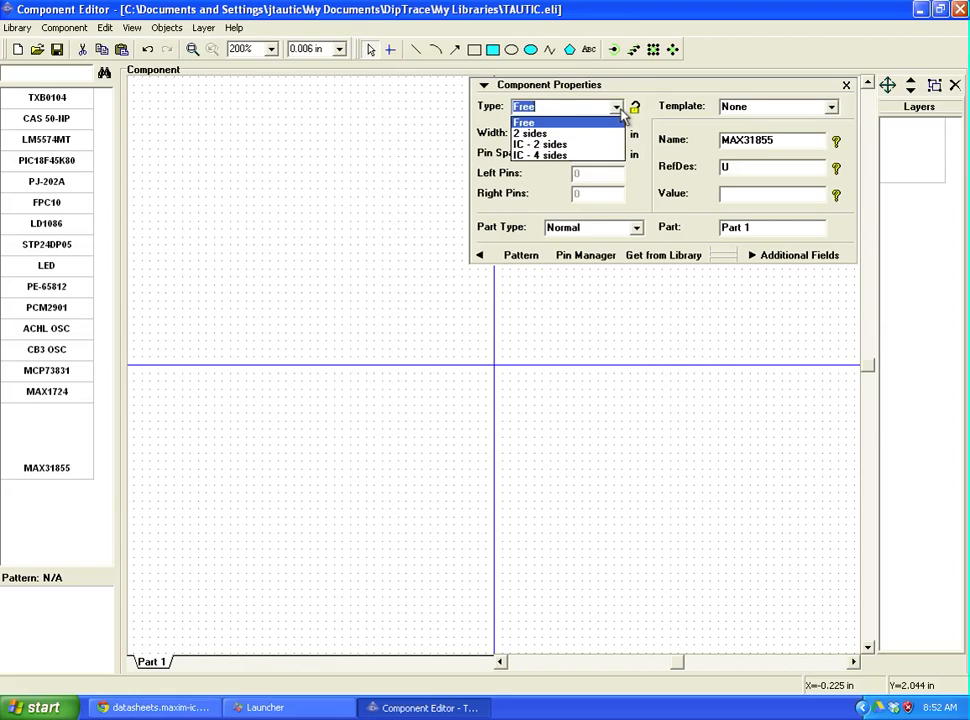
{"action": "left_click", "coordinate": [565, 146]}
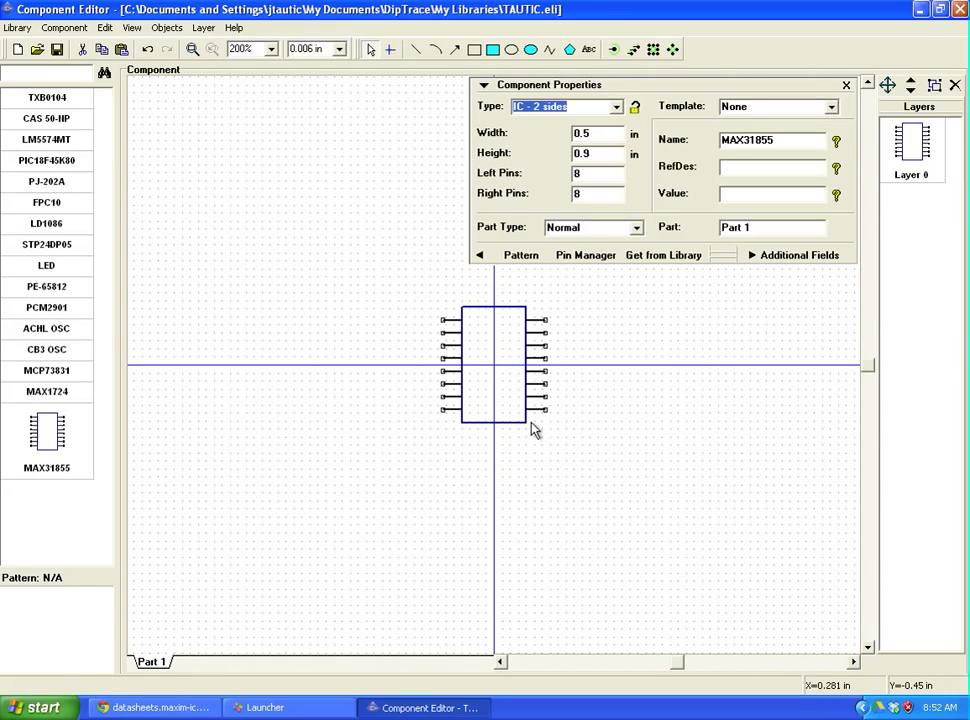
{"action": "left_click", "coordinate": [588, 176]}
{"action": "double_click", "coordinate": [588, 176]}
{"action": "type", "text": "4"}
{"action": "double_click", "coordinate": [595, 194]}
{"action": "type", "text": "4"}
{"action": "key", "text": "Return"}
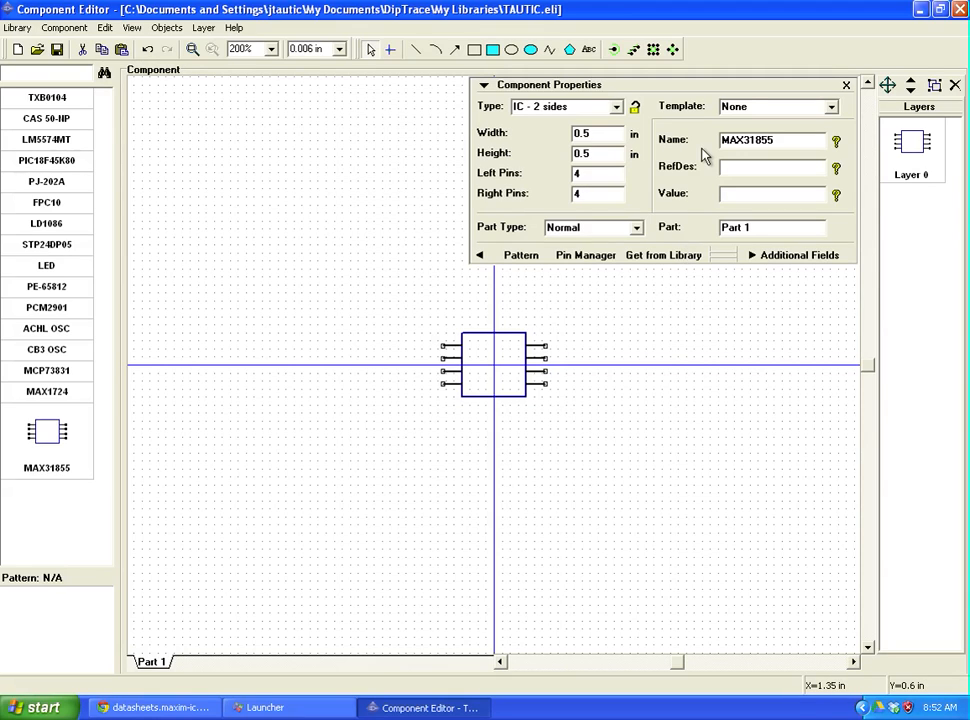
{"action": "scroll", "coordinate": [478, 360], "scroll_direction": "up", "scroll_amount": 5}
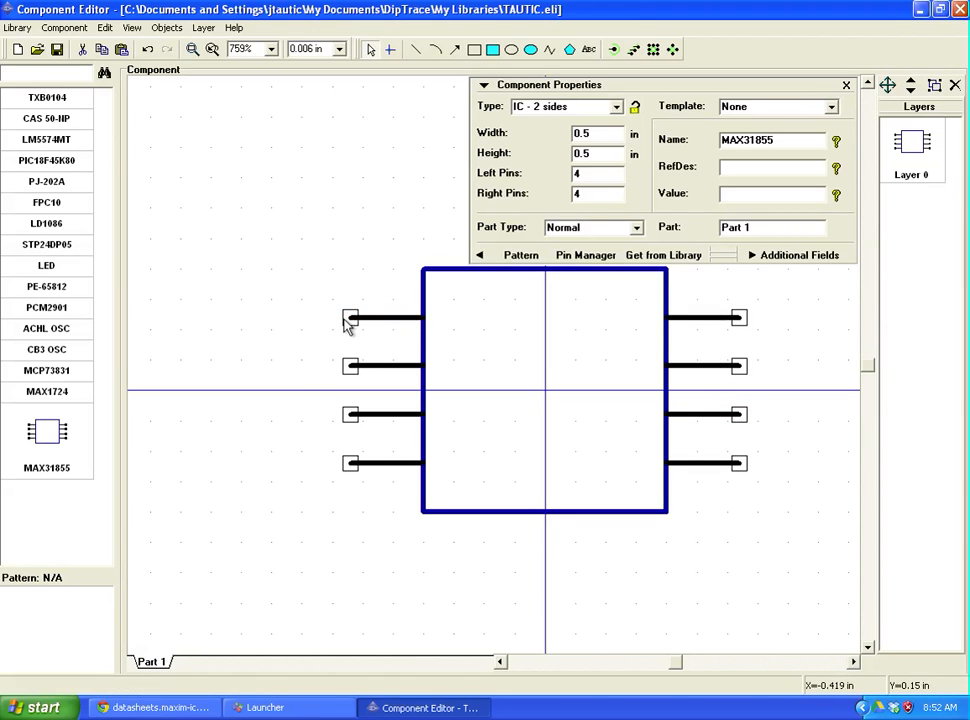
{"action": "scroll", "coordinate": [615, 396], "scroll_direction": "down", "scroll_amount": 5}
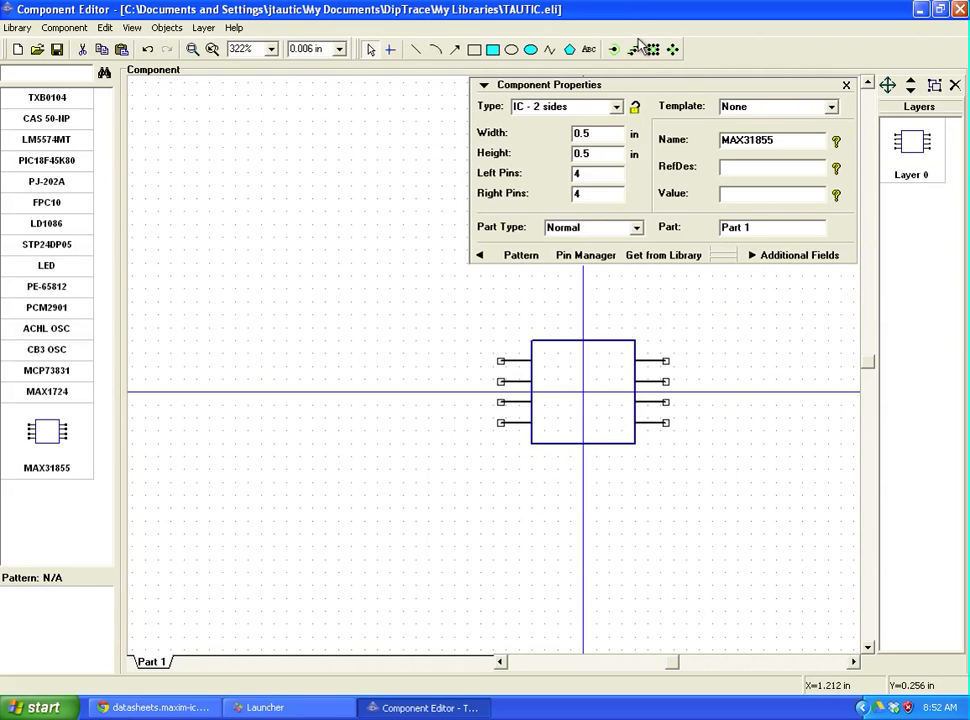
Step: In Pin Manager, name pins 1–3 GND, T- and T+ from the datasheet table
{"action": "left_click", "coordinate": [581, 258]}
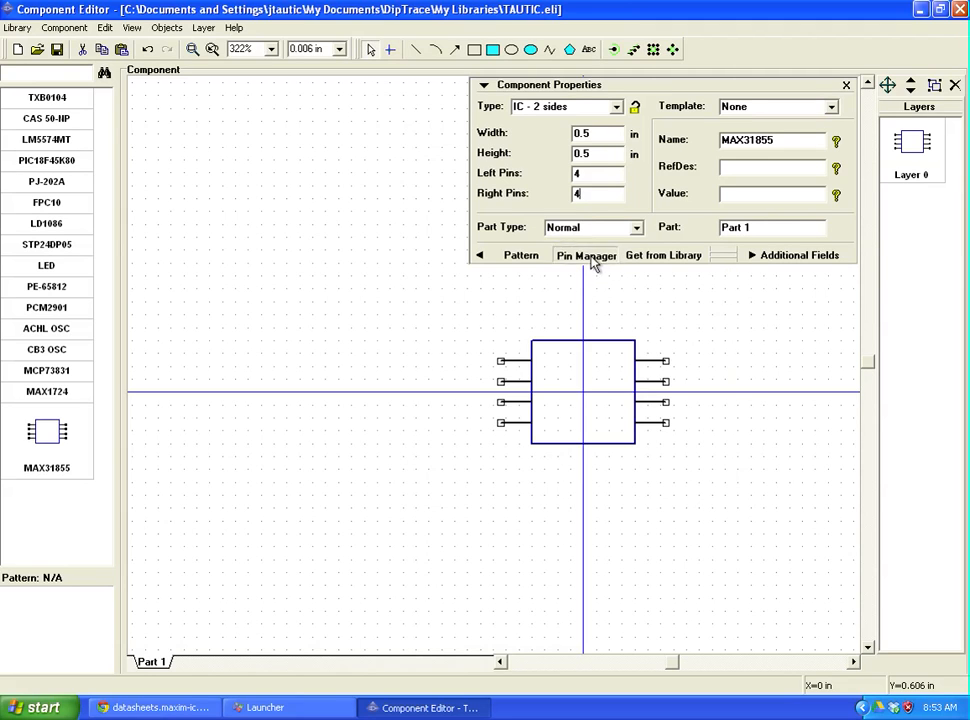
{"action": "left_click_drag", "start_coordinate": [580, 196], "coordinate": [558, 170]}
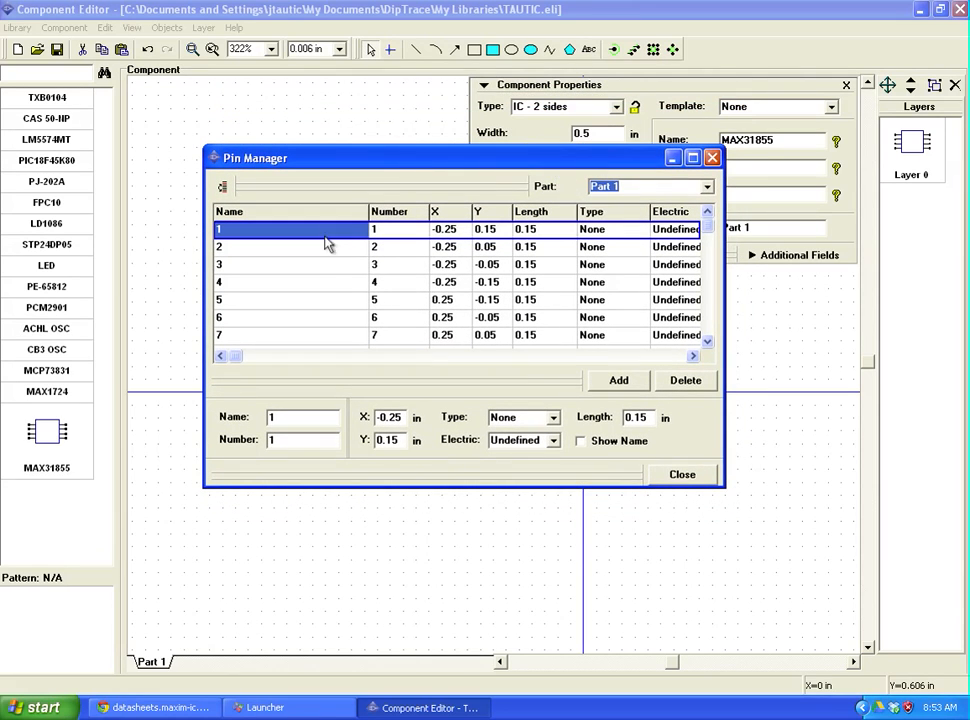
{"action": "left_click", "coordinate": [278, 235]}
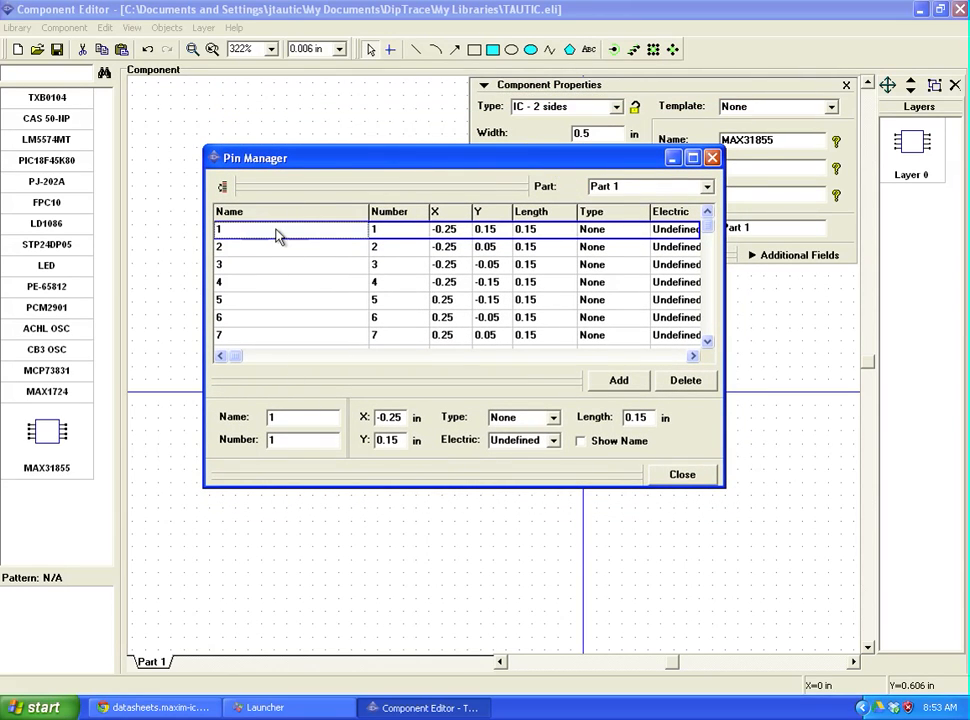
{"action": "double_click", "coordinate": [284, 417]}
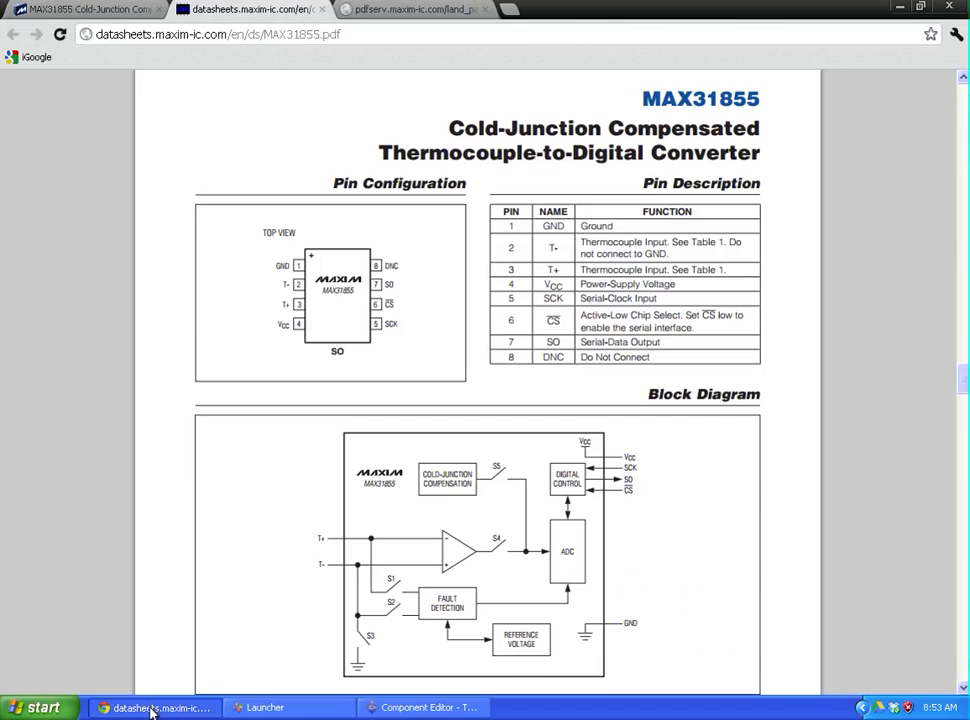
{"action": "left_click", "coordinate": [148, 708]}
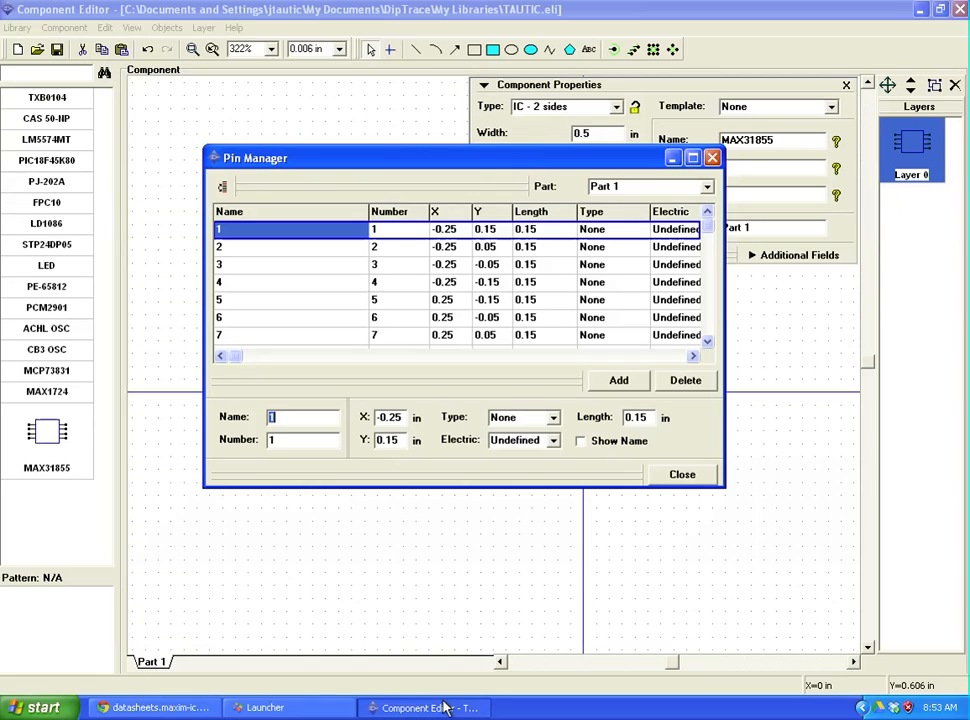
{"action": "left_click", "coordinate": [446, 708]}
{"action": "type", "text": "GND"}
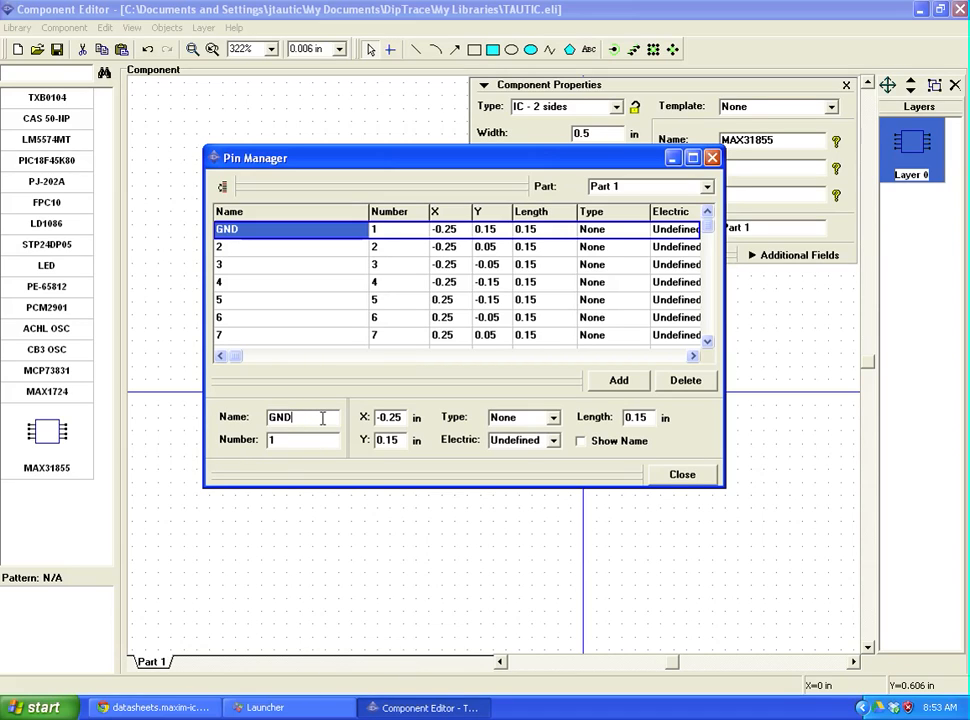
{"action": "key", "text": "Return"}
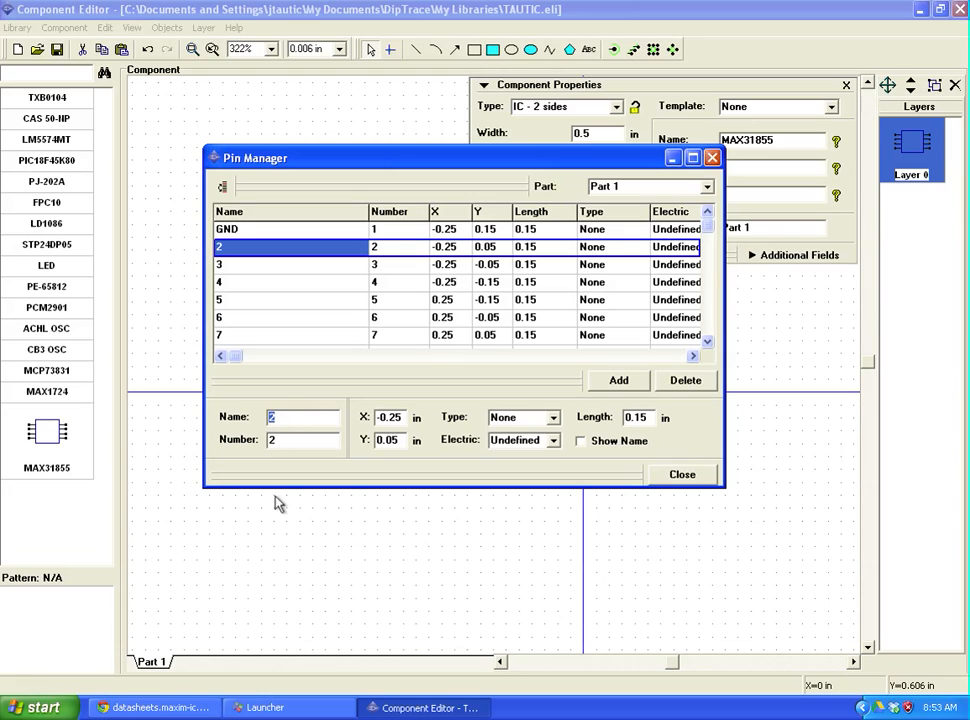
{"action": "left_click", "coordinate": [180, 708]}
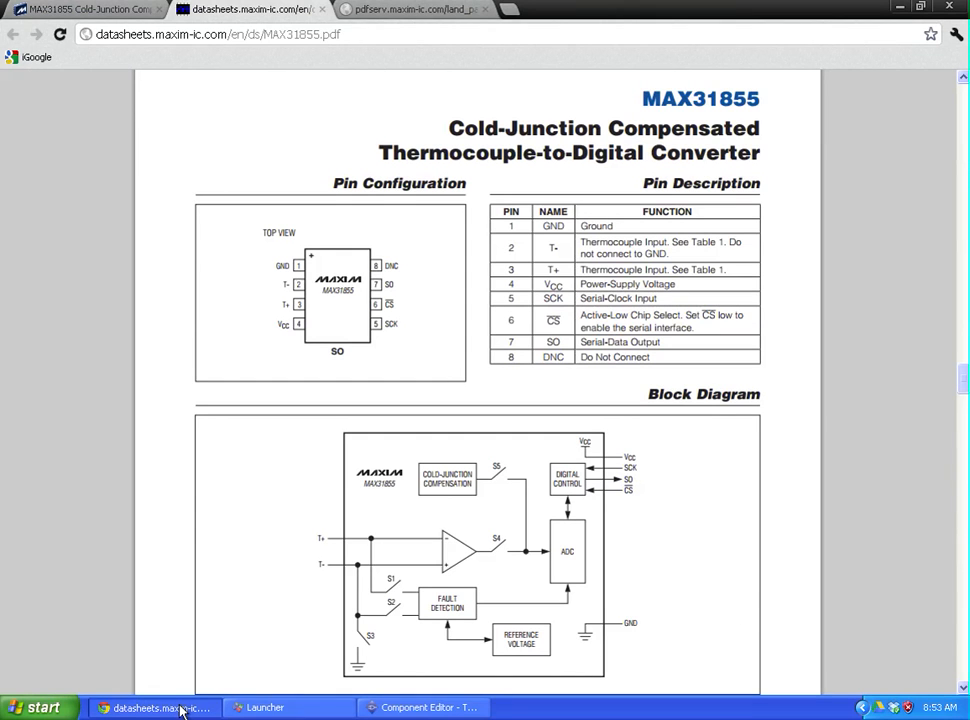
{"action": "left_click", "coordinate": [418, 708]}
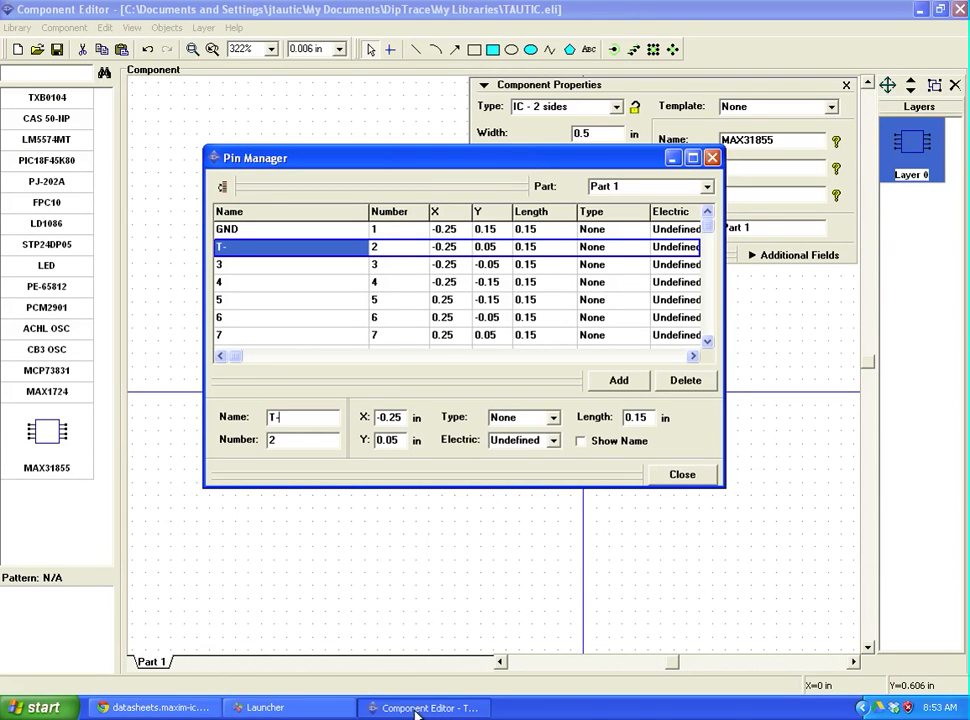
{"action": "key", "text": "Return"}
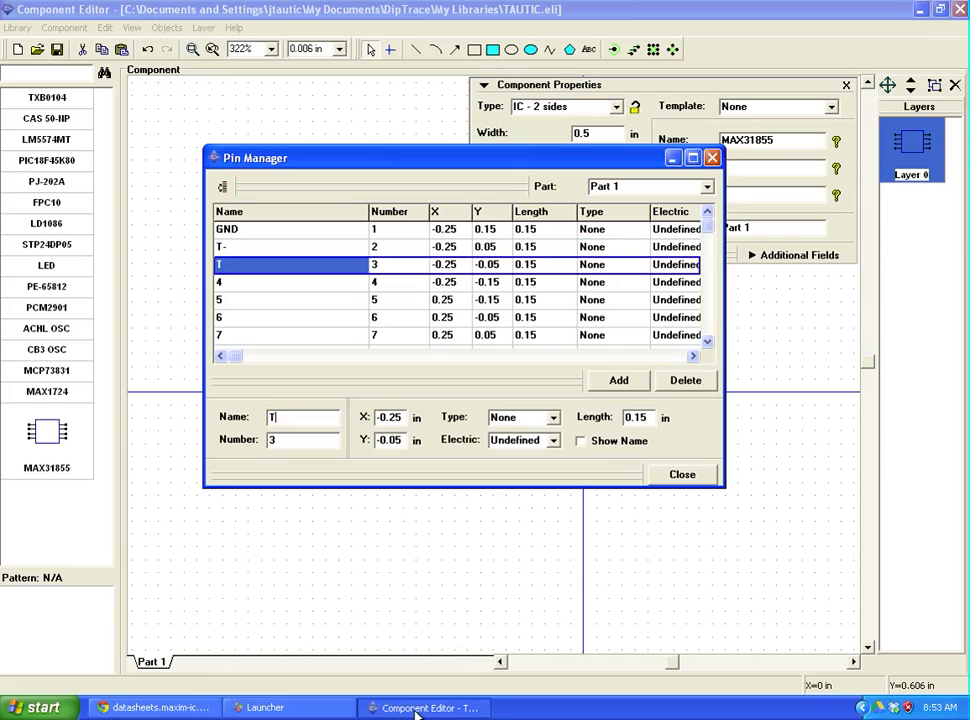
{"action": "key", "text": "Return"}
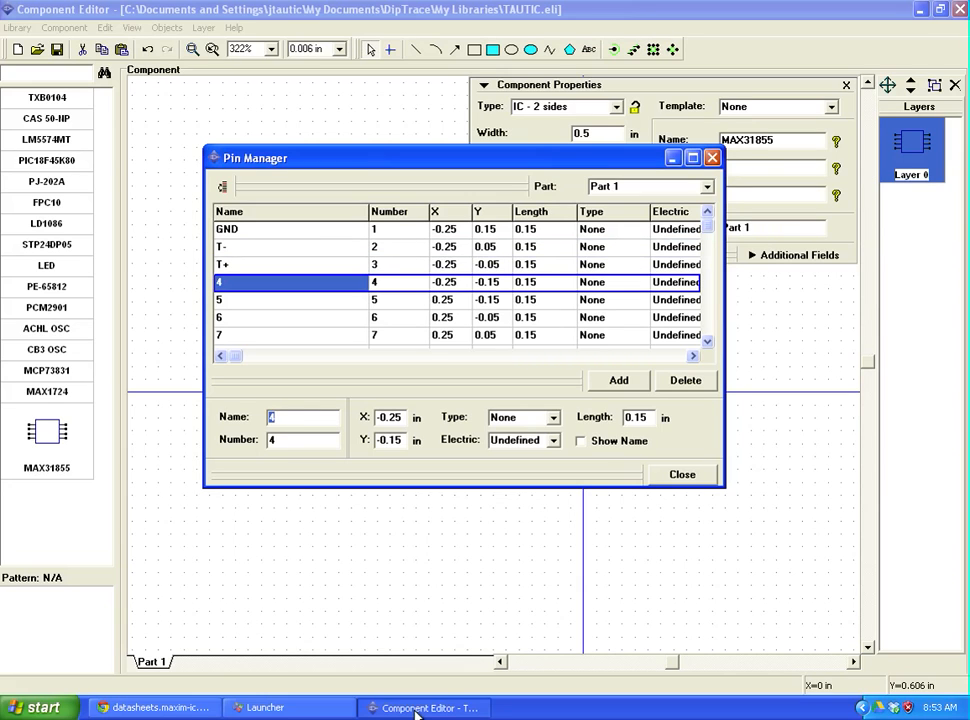
Step: Name pins 4–8 VCC, SCK, CS, SO and NC
{"action": "left_click", "coordinate": [172, 708]}
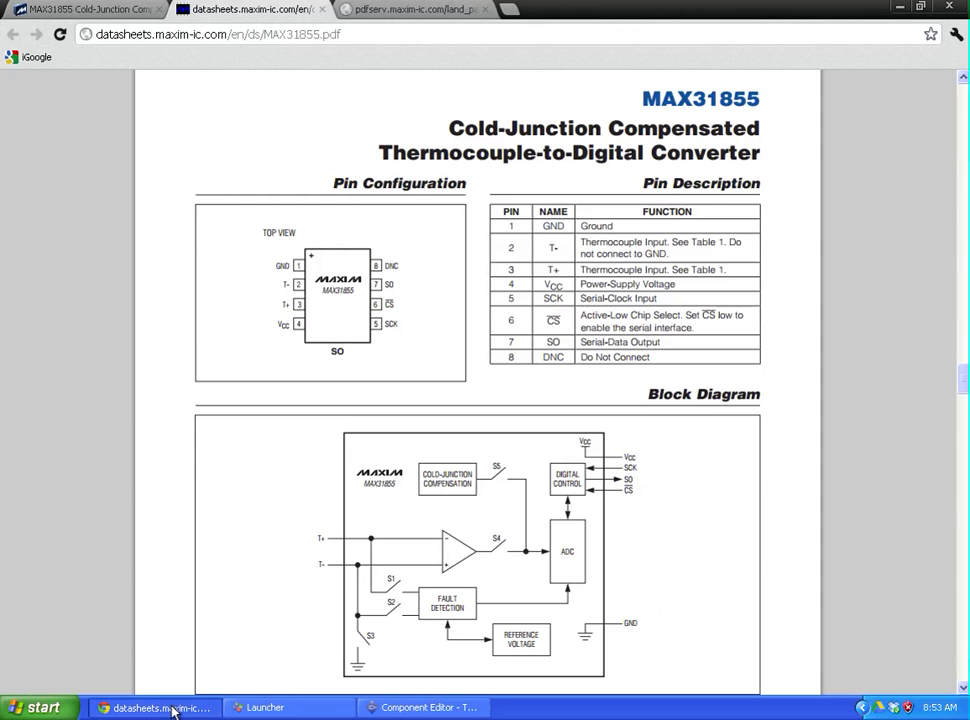
{"action": "left_click", "coordinate": [437, 708]}
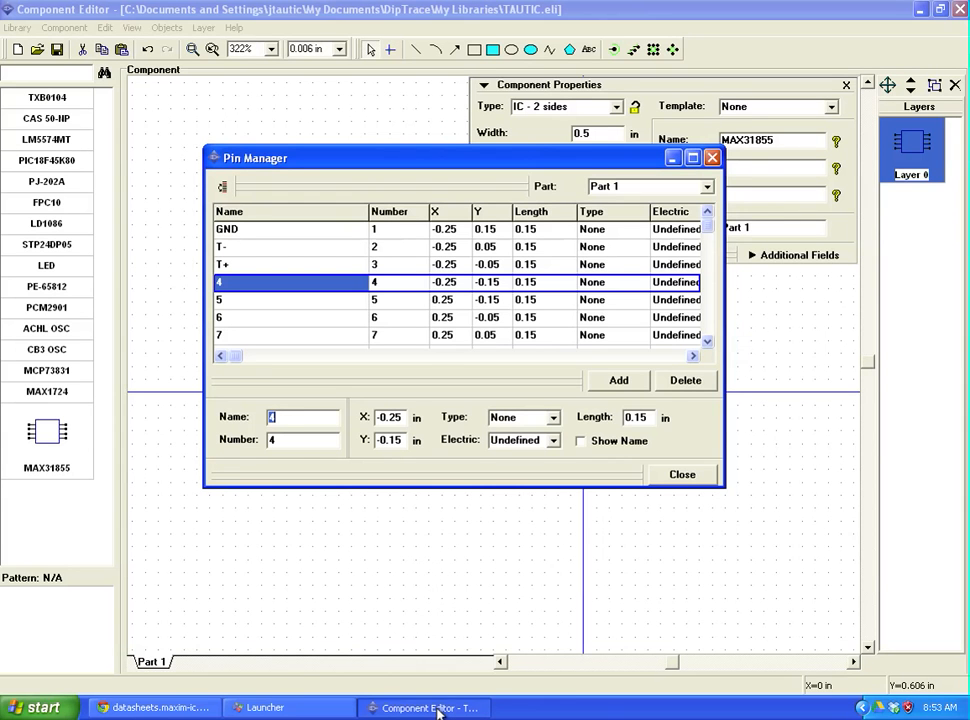
{"action": "type", "text": "C"}
{"action": "key", "text": "Return"}
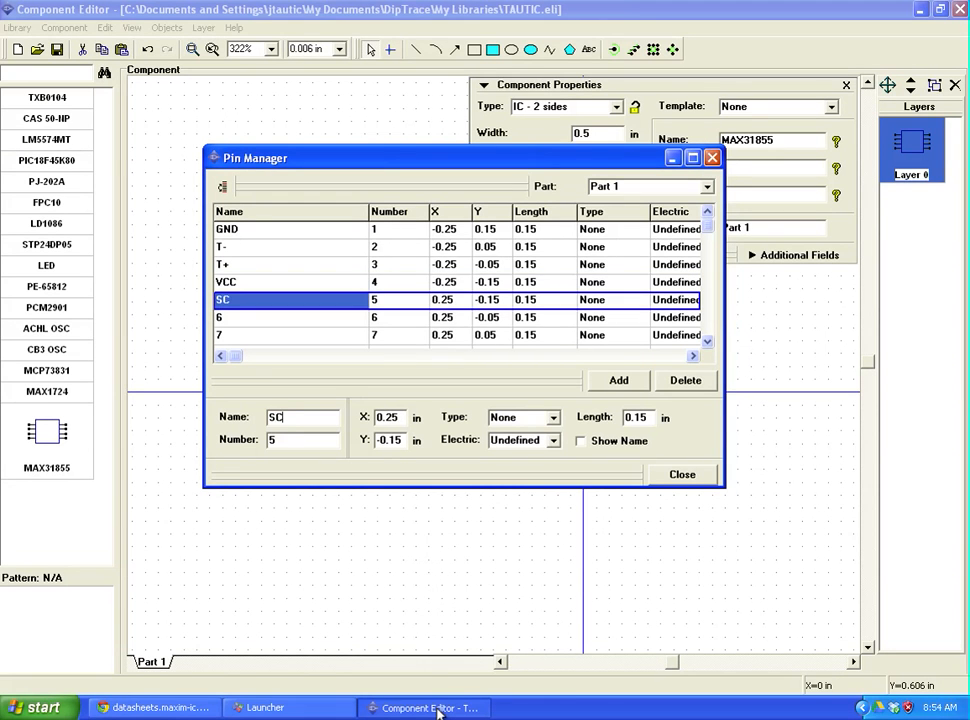
{"action": "key", "text": "Return"}
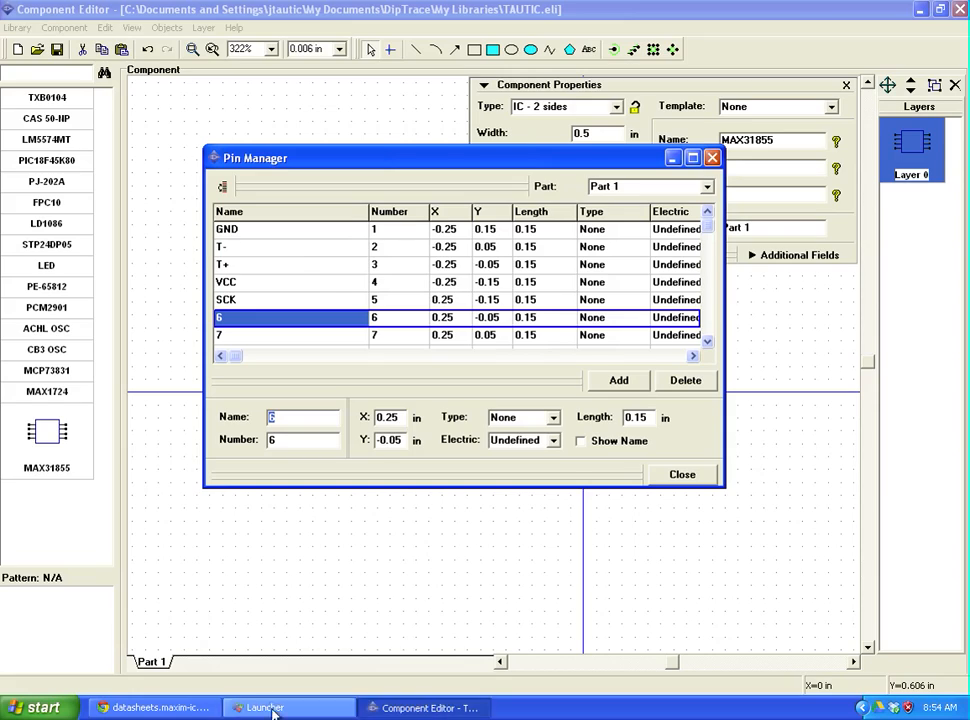
{"action": "key", "text": "alt+Tab"}
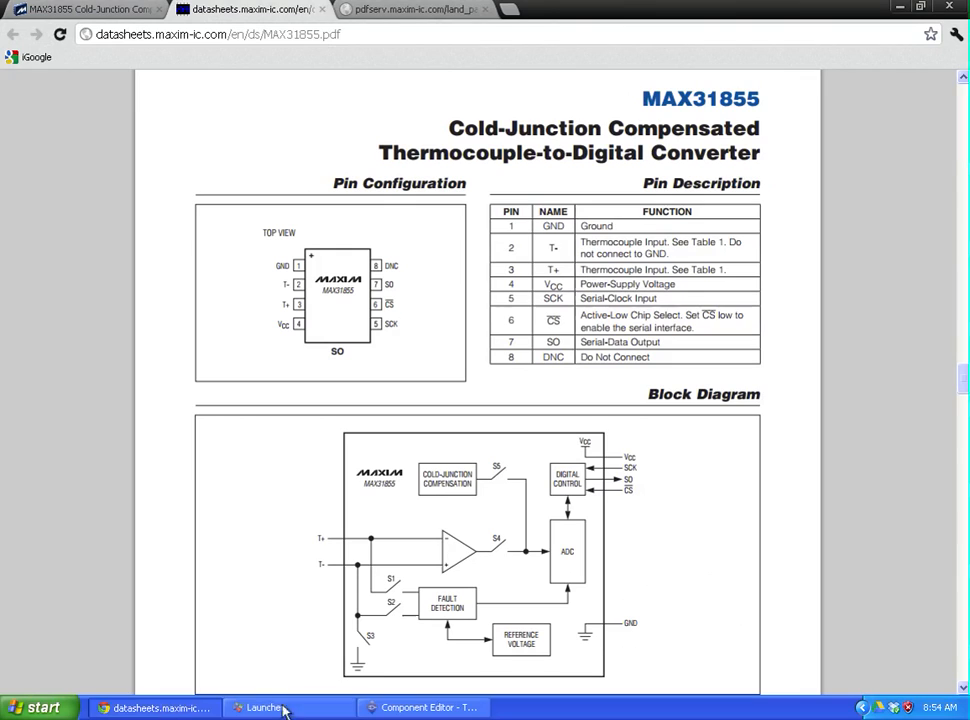
{"action": "left_click", "coordinate": [426, 708]}
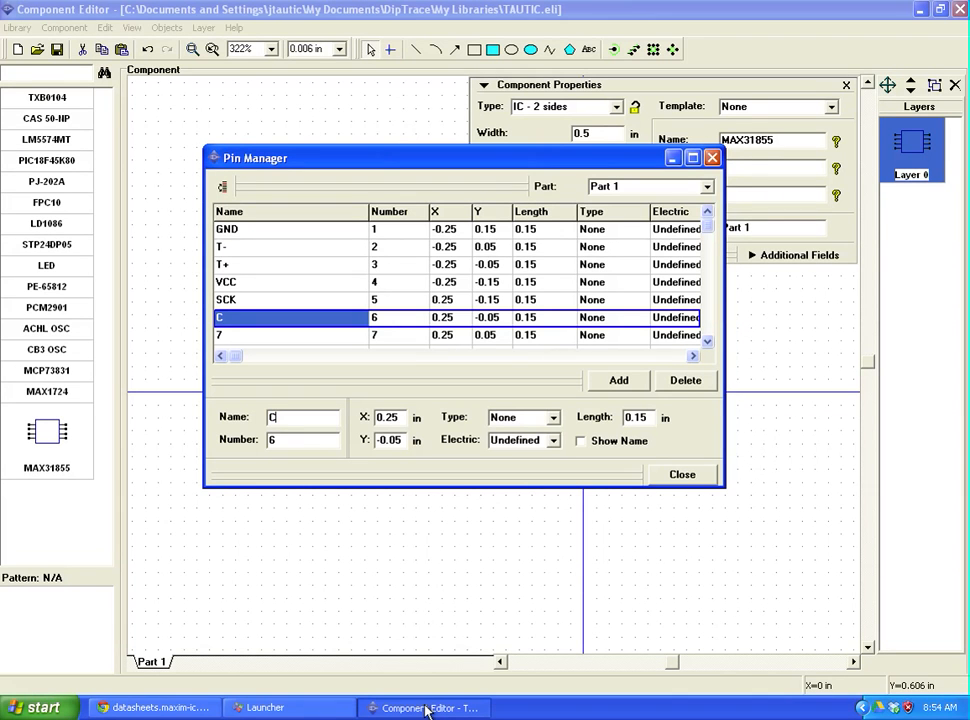
{"action": "key", "text": "Return"}
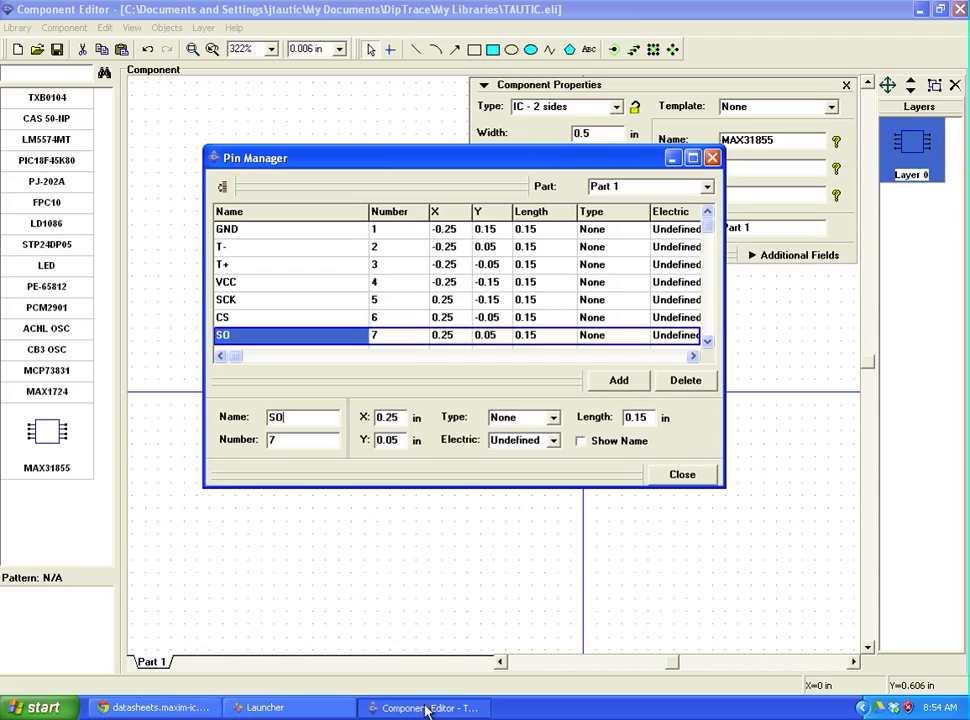
{"action": "type", "text": "SO"}
{"action": "key", "text": "Return"}
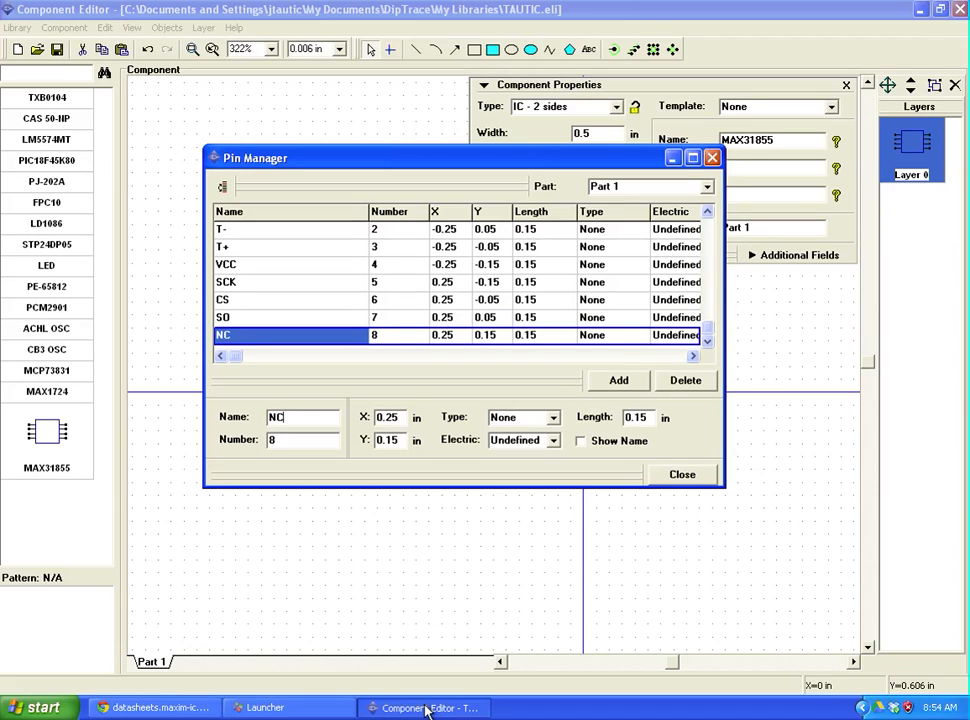
{"action": "type", "text": "NC"}
{"action": "key", "text": "Up"}
{"action": "key", "text": "Down"}
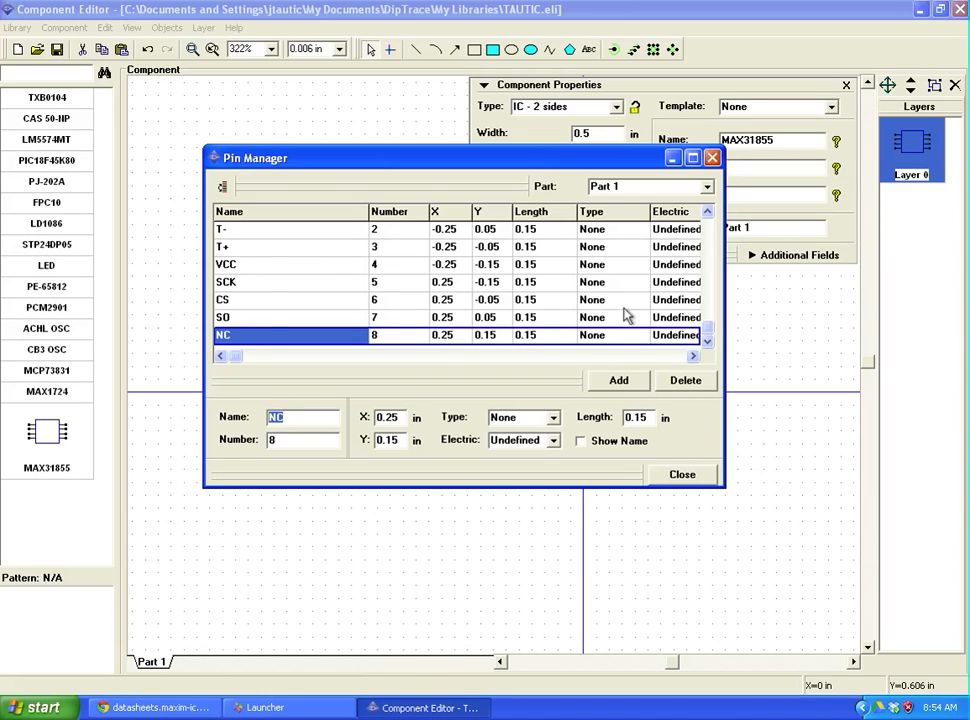
Step: Select all eight pins and enable Show Name so names appear on the symbol
{"action": "left_click_drag", "start_coordinate": [708, 329], "coordinate": [707, 217]}
{"action": "left_click", "coordinate": [253, 232], "text": "shift"}
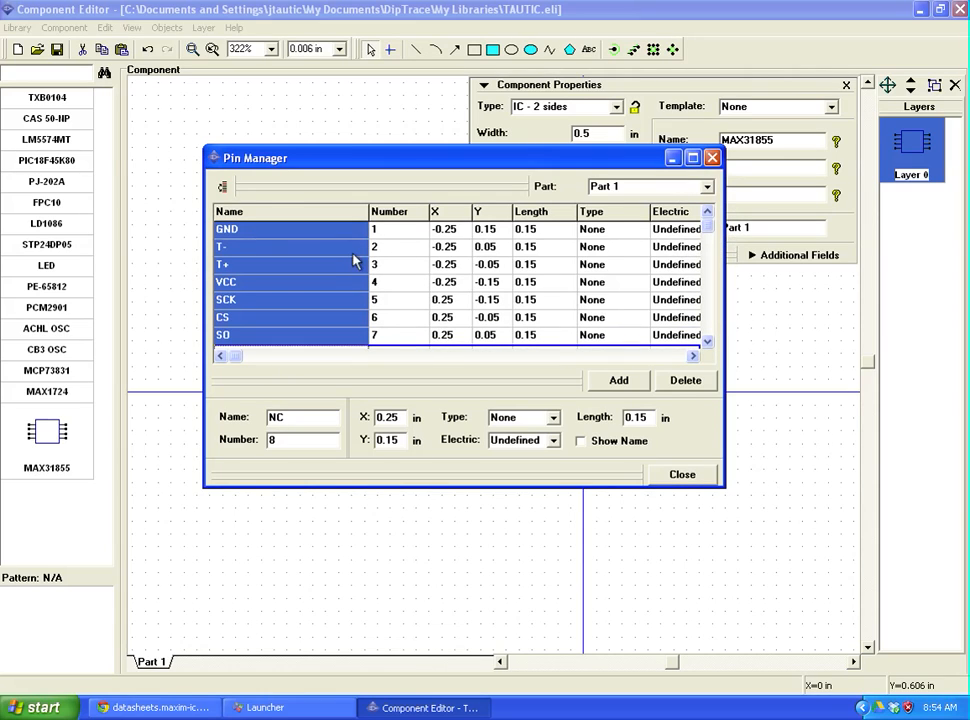
{"action": "left_click_drag", "start_coordinate": [713, 233], "coordinate": [708, 338]}
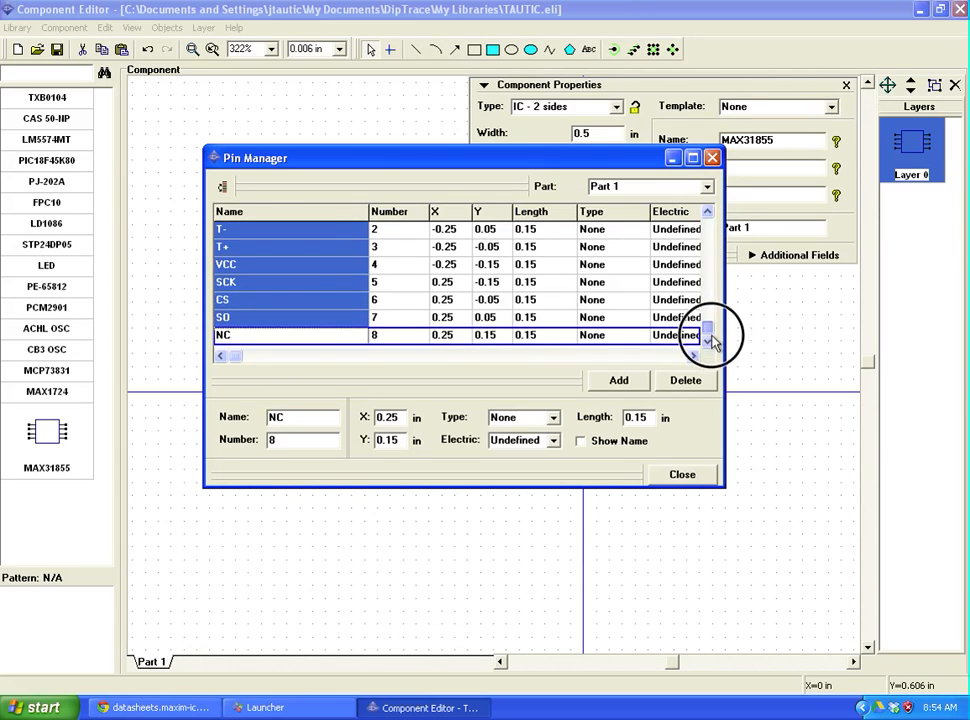
{"action": "left_click", "coordinate": [310, 336]}
{"action": "left_click", "coordinate": [707, 211]}
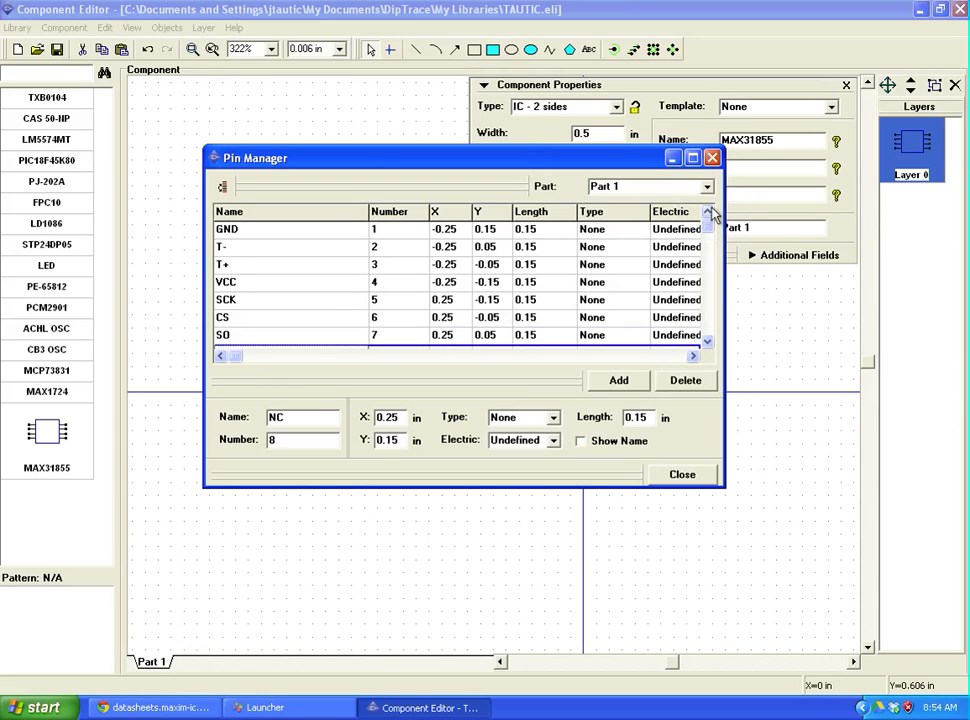
{"action": "left_click", "coordinate": [278, 233], "text": "shift"}
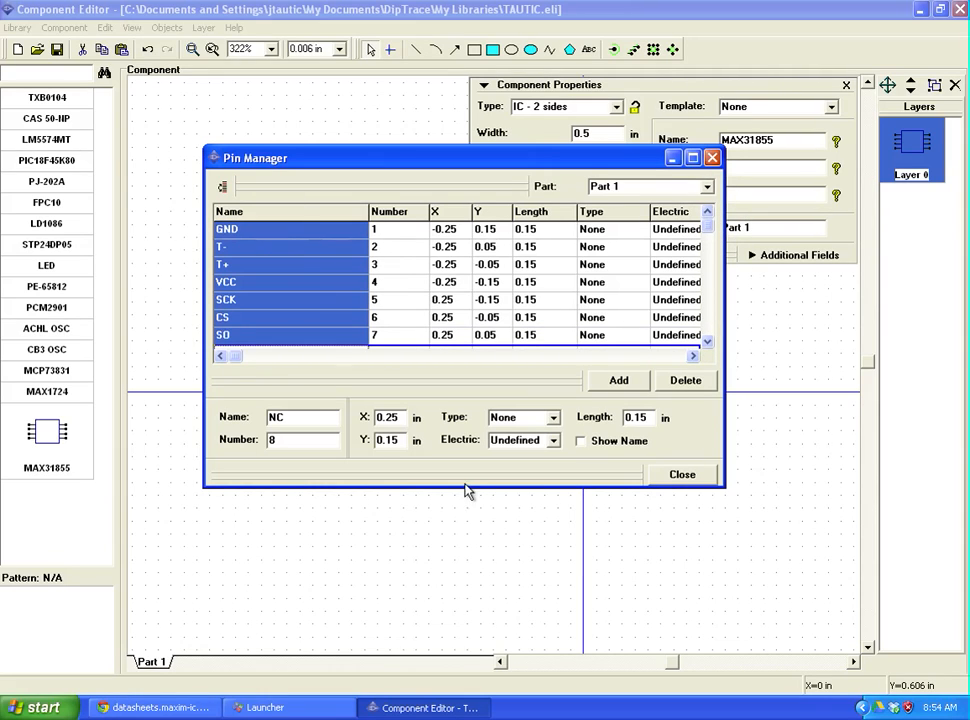
{"action": "left_click", "coordinate": [604, 444]}
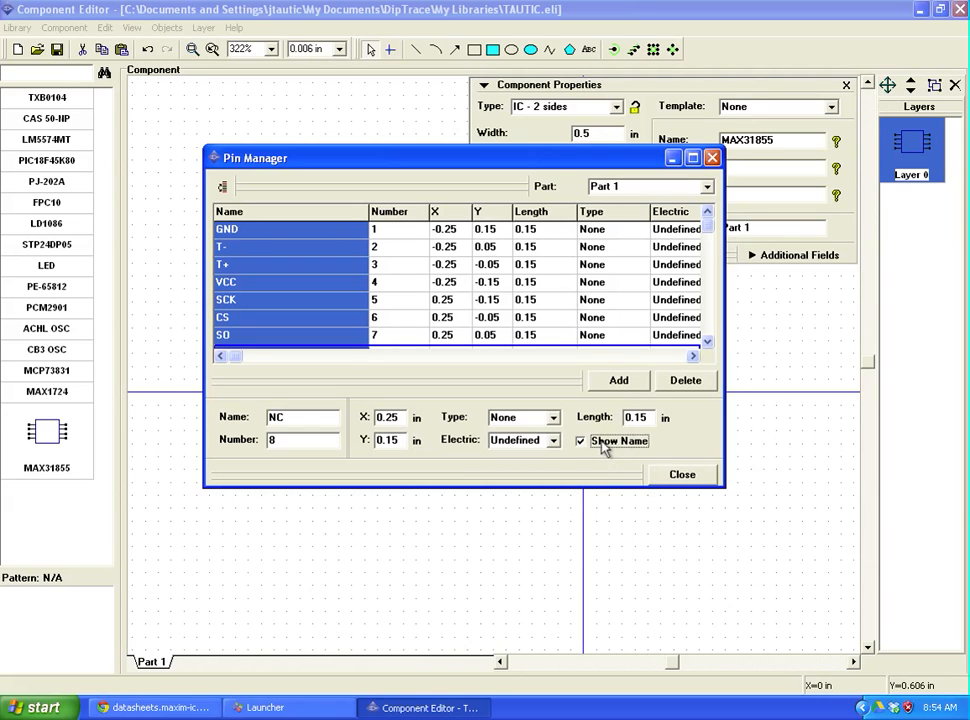
{"action": "left_click", "coordinate": [325, 238]}
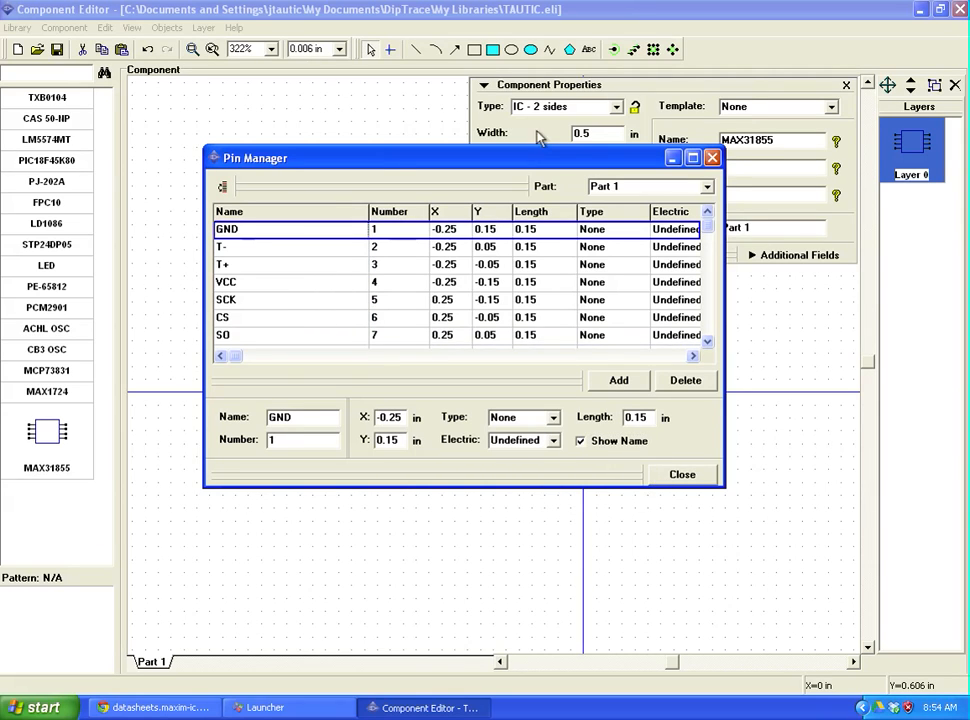
{"action": "left_click_drag", "start_coordinate": [493, 167], "coordinate": [535, 480]}
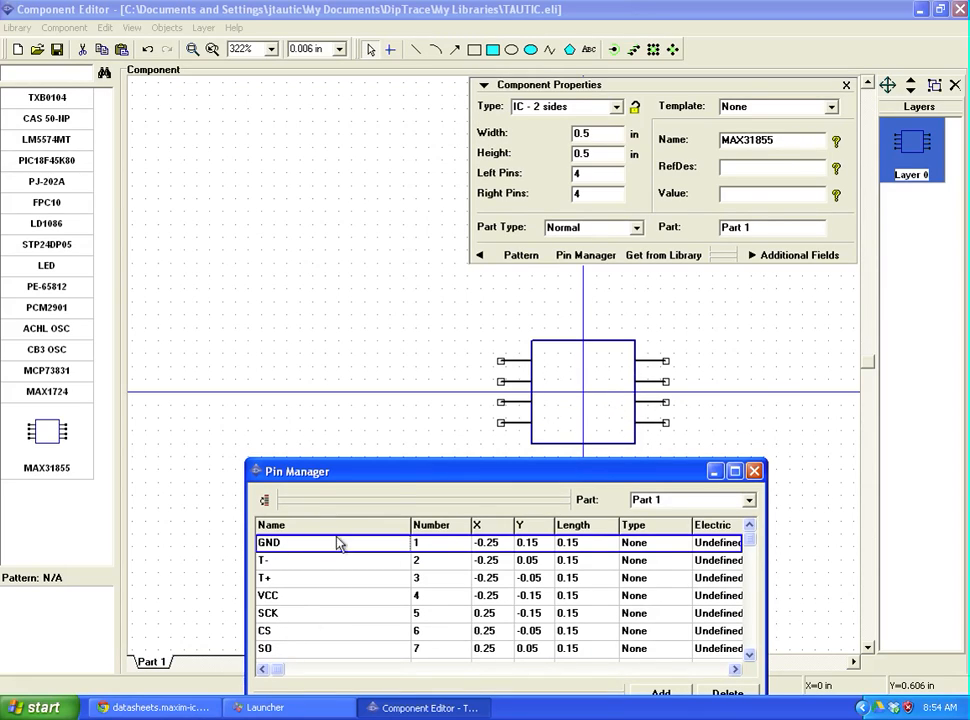
{"action": "left_click", "coordinate": [453, 476]}
{"action": "left_click_drag", "start_coordinate": [453, 476], "coordinate": [352, 203]}
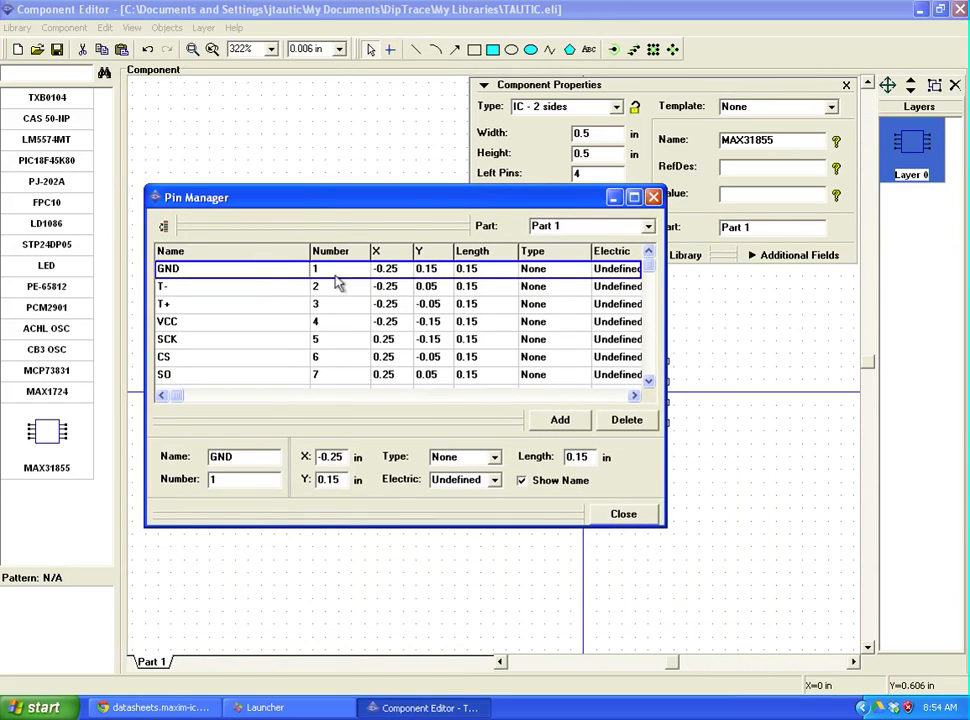
Step: Review pin Type (None) and Electric (Undefined) settings, then close Pin Manager
{"action": "key", "text": "Down"}
{"action": "left_click", "coordinate": [247, 304]}
{"action": "left_click", "coordinate": [250, 273]}
{"action": "left_click", "coordinate": [494, 458]}
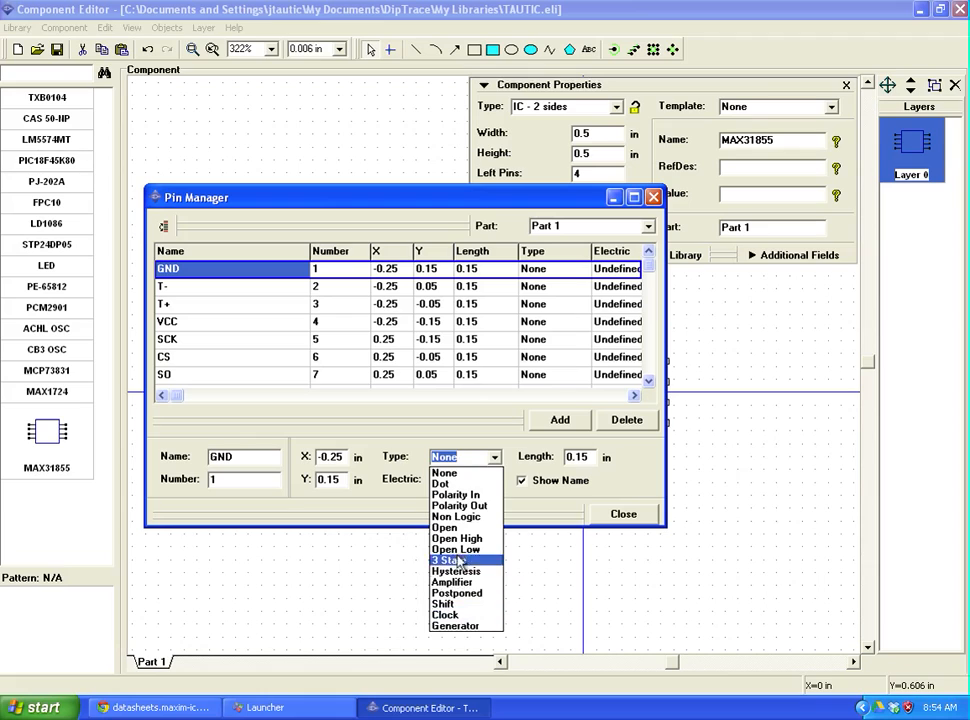
{"action": "left_click", "coordinate": [490, 456]}
{"action": "left_click", "coordinate": [494, 480]}
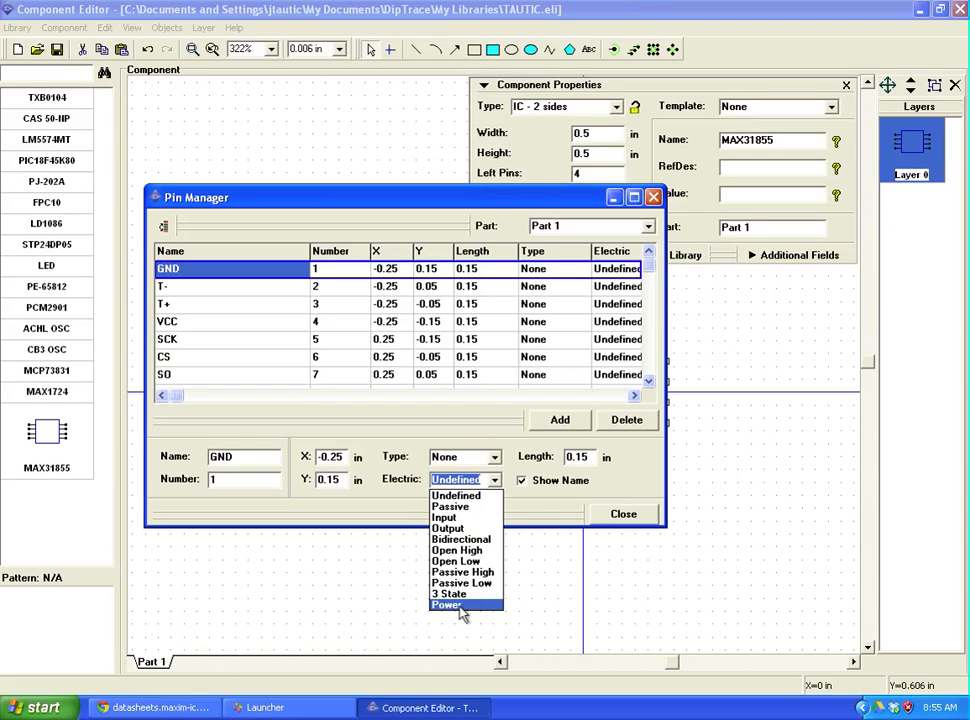
{"action": "left_click", "coordinate": [406, 520]}
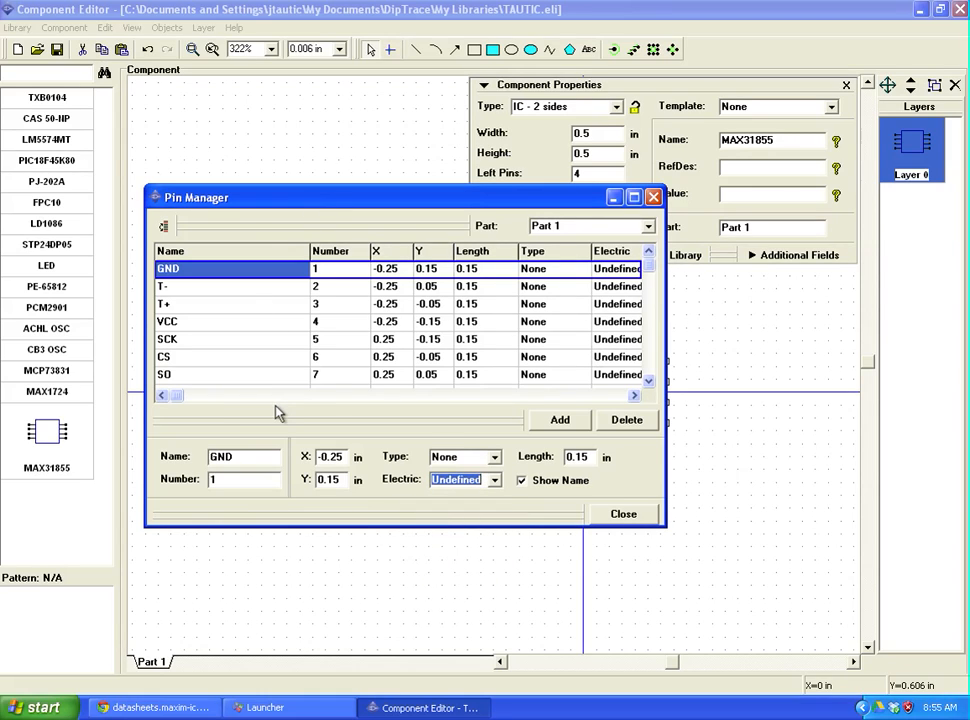
{"action": "left_click", "coordinate": [630, 516]}
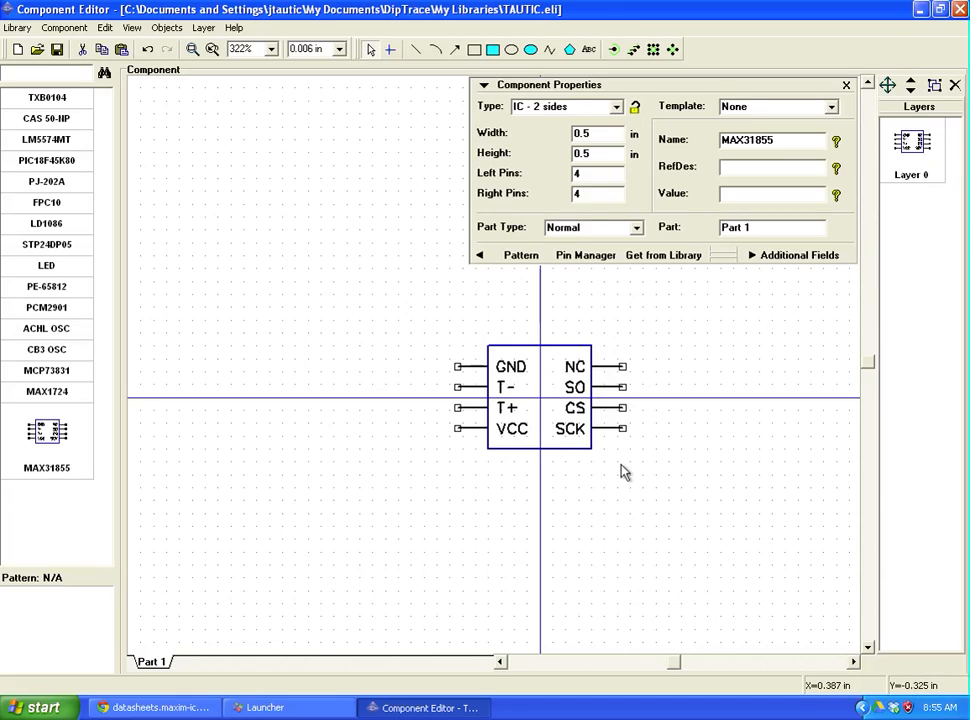
{"action": "middle_click_drag", "start_coordinate": [541, 442], "coordinate": [461, 433]}
{"action": "scroll", "coordinate": [457, 379], "scroll_direction": "up", "scroll_amount": 5}
{"action": "scroll", "coordinate": [458, 389], "scroll_direction": "up", "scroll_amount": 1}
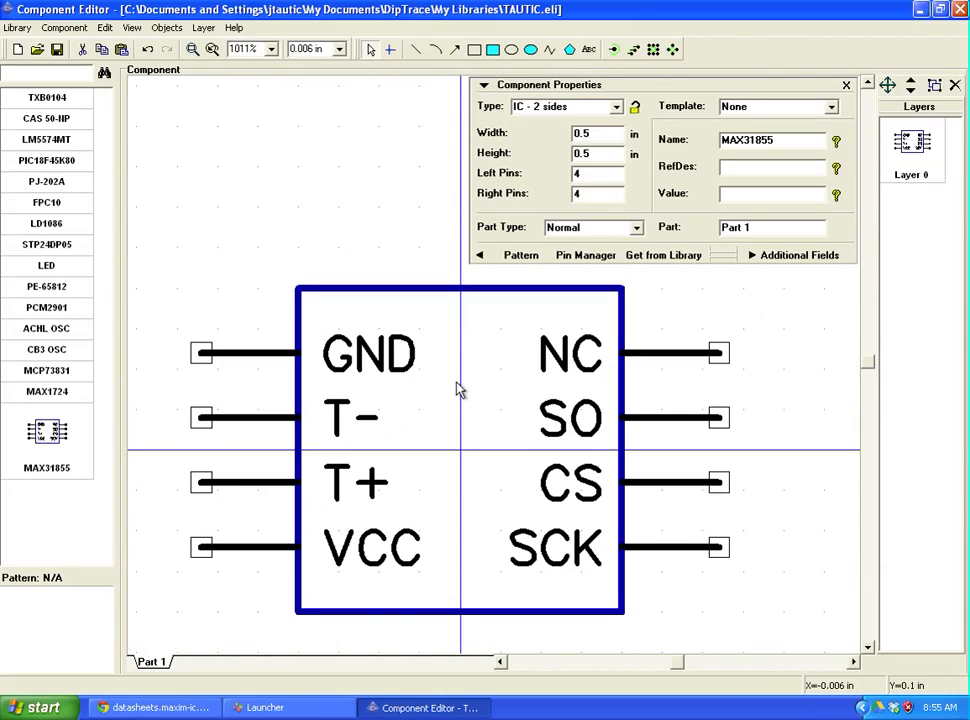
{"action": "scroll", "coordinate": [457, 389], "scroll_direction": "down", "scroll_amount": 3}
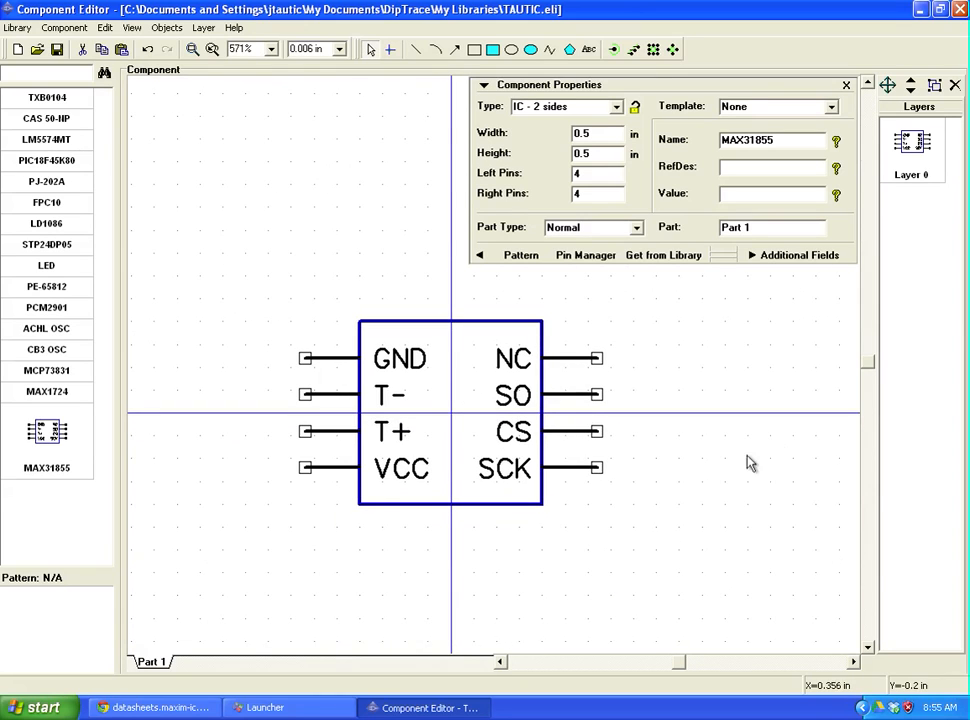
{"action": "middle_click_drag", "start_coordinate": [726, 497], "coordinate": [652, 619]}
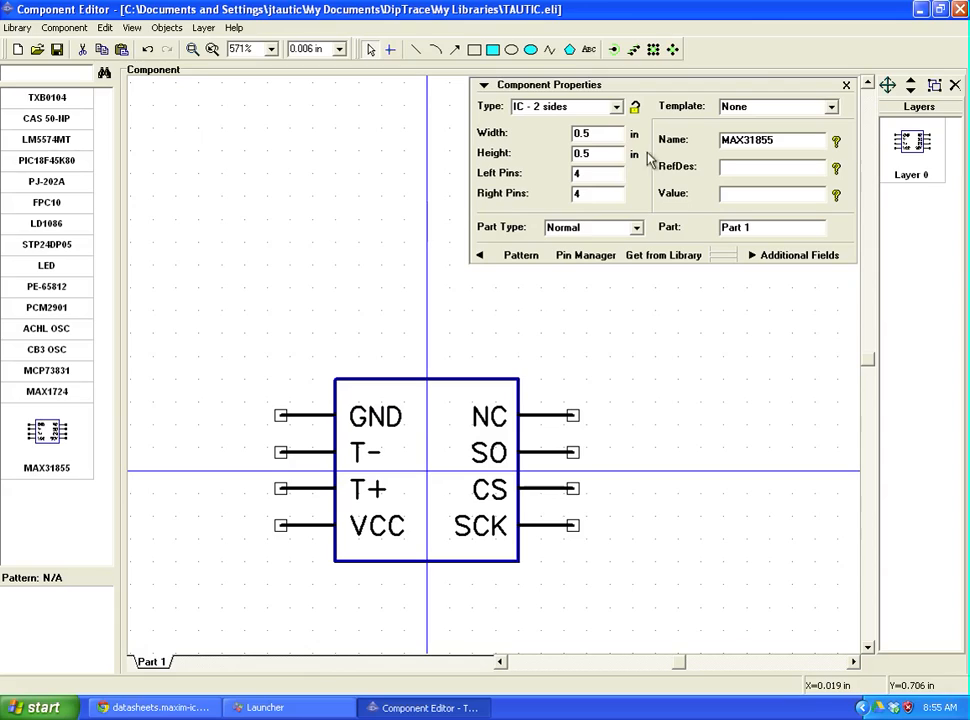
Step: Add the text label MAX31855 to the symbol
{"action": "left_click", "coordinate": [589, 50]}
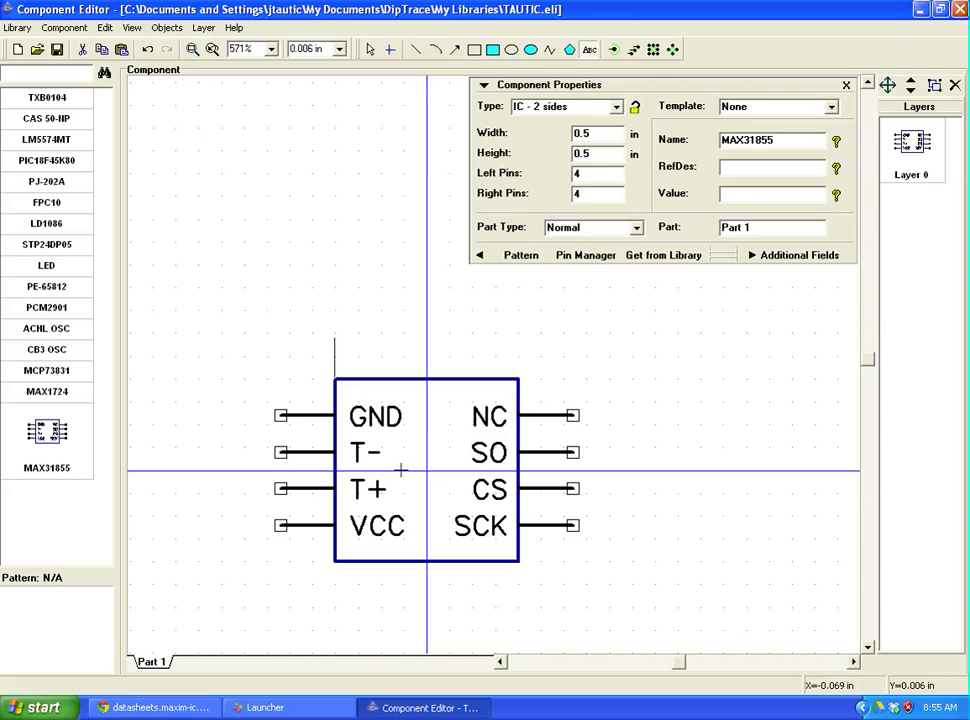
{"action": "type", "text": "MAX3185"}
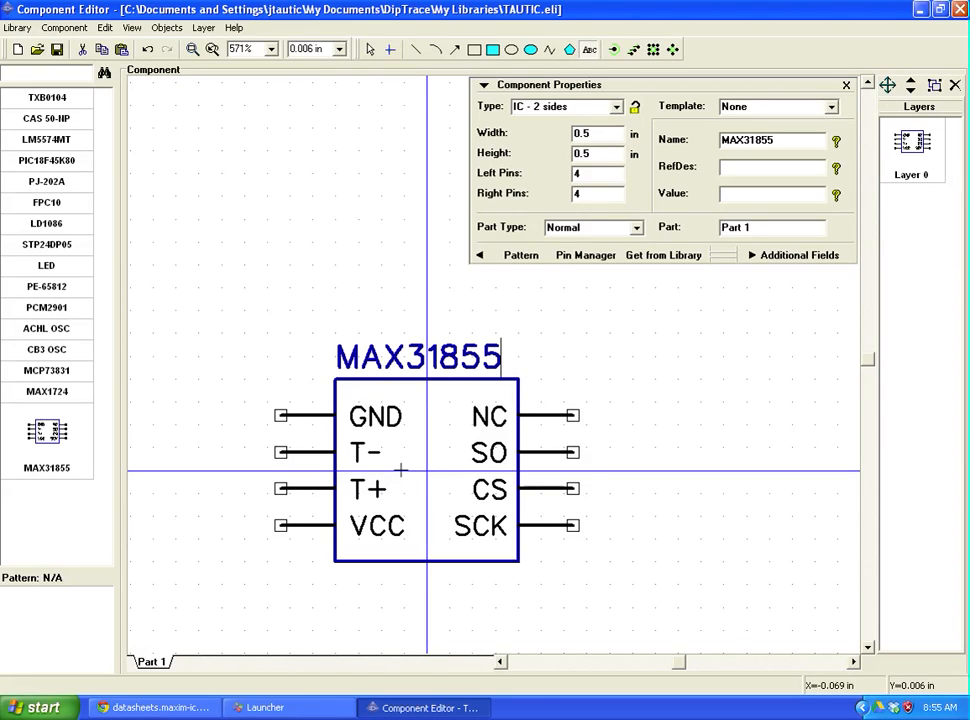
{"action": "type", "text": "5"}
{"action": "key", "text": "Return"}
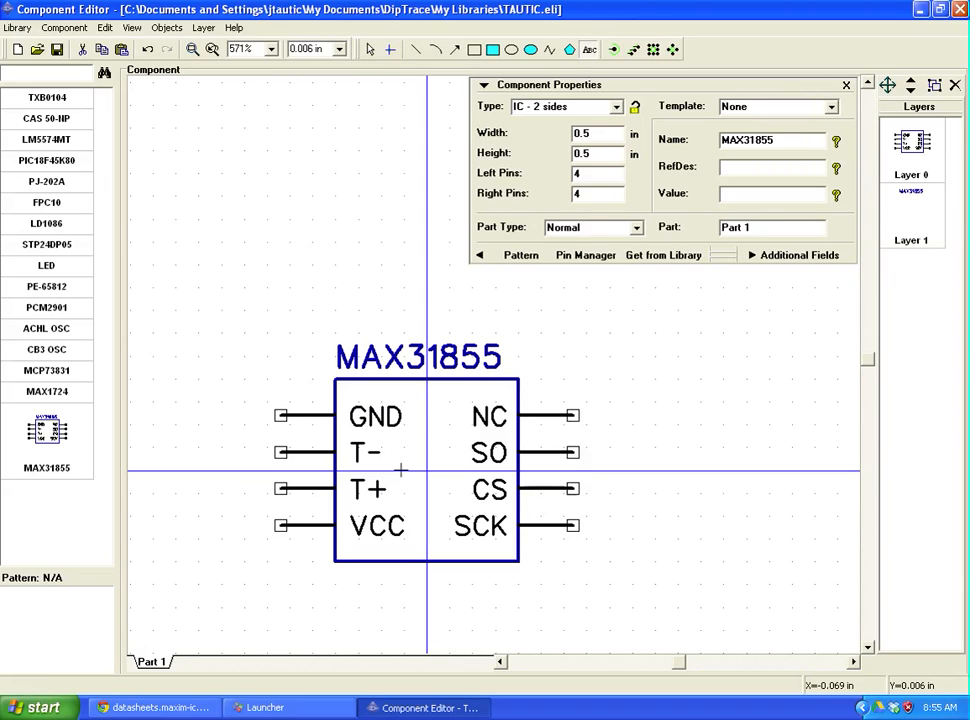
Step: Centre the MAX31855 label above the symbol body and save the library
{"action": "left_click", "coordinate": [370, 50]}
{"action": "mouse_move", "coordinate": [440, 368]}
{"action": "left_mouse_down"}
{"action": "mouse_move", "coordinate": [446, 359]}
{"action": "mouse_move", "coordinate": [455, 366]}
{"action": "left_mouse_up"}
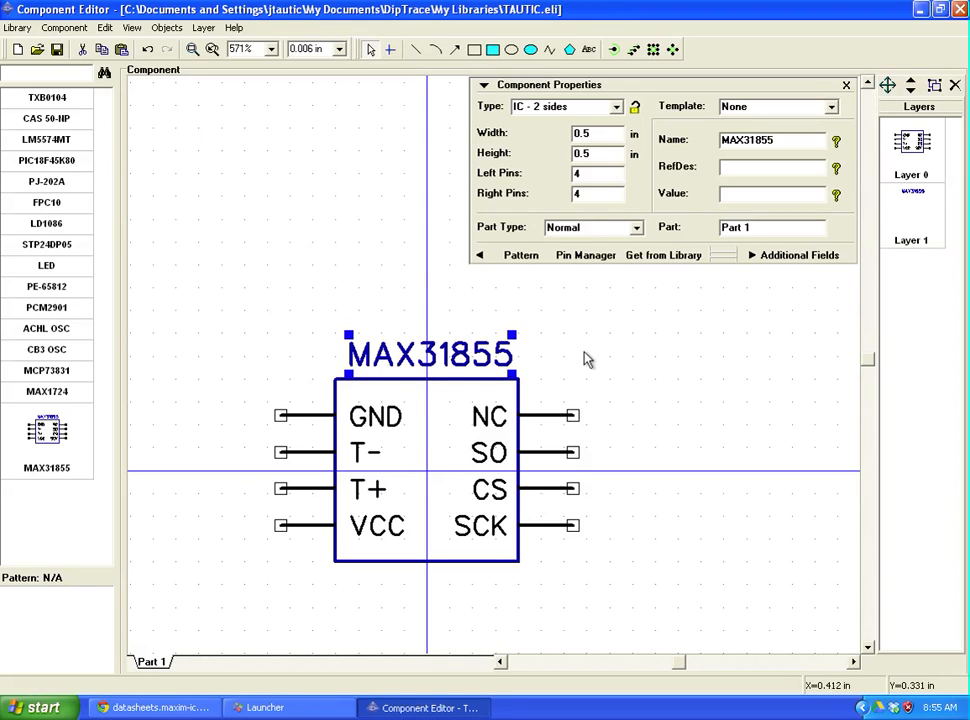
{"action": "left_click_drag", "start_coordinate": [493, 362], "coordinate": [491, 365]}
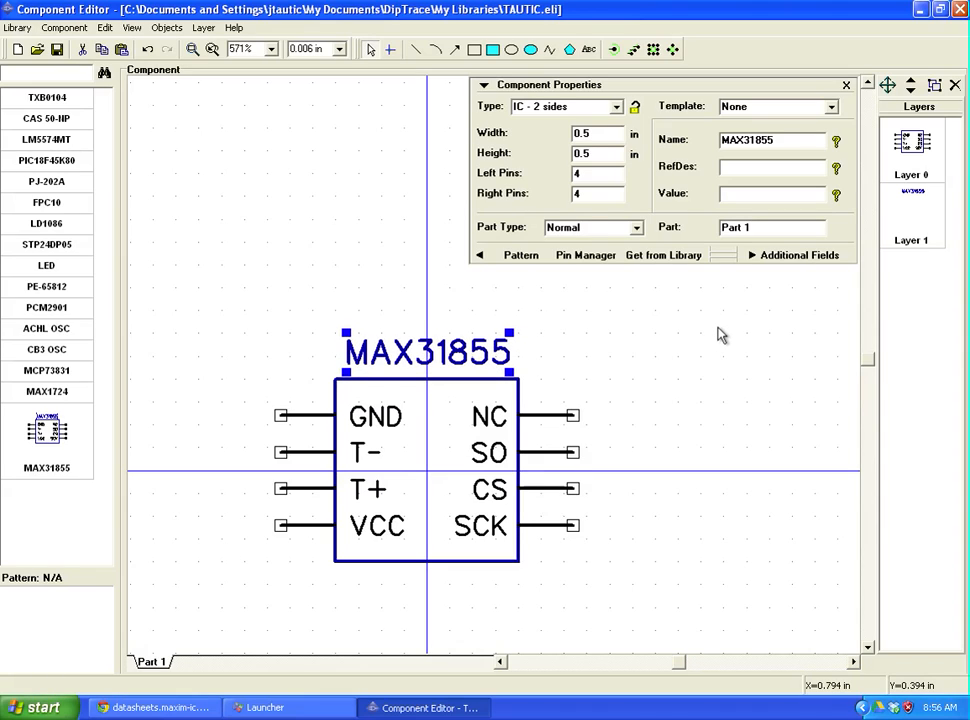
{"action": "left_click", "coordinate": [699, 336]}
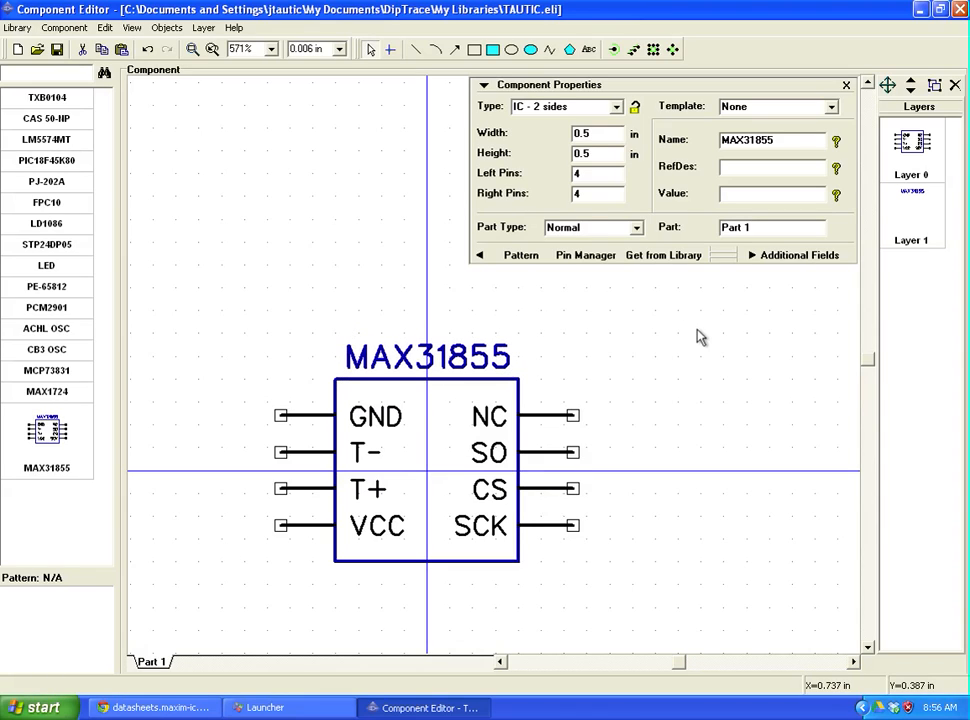
{"action": "right_click_drag", "start_coordinate": [732, 407], "coordinate": [756, 392]}
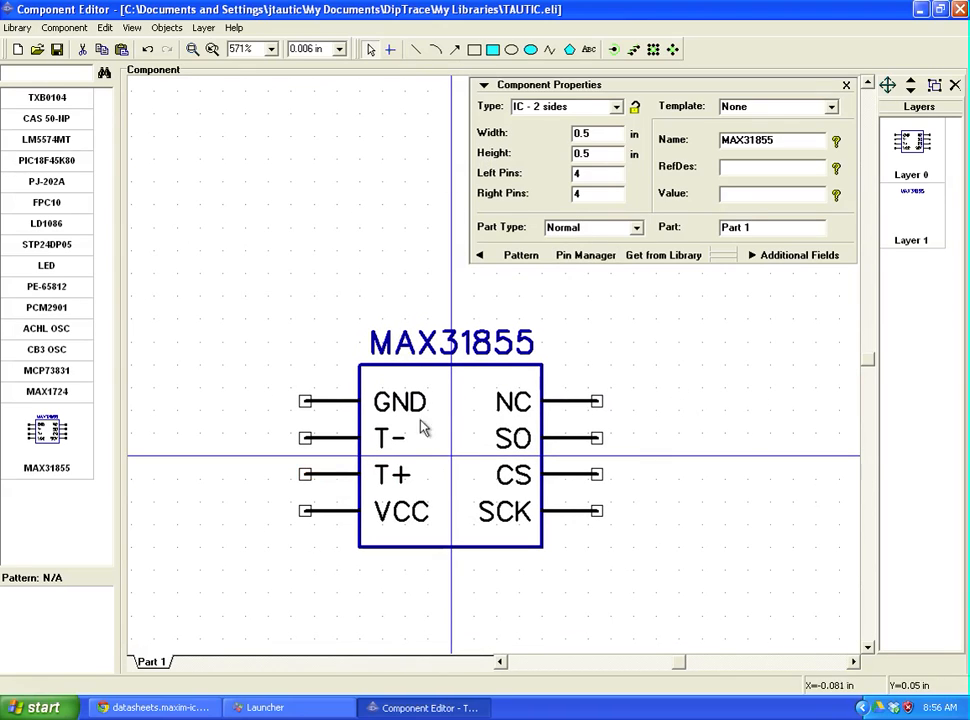
{"action": "left_click", "coordinate": [56, 51]}
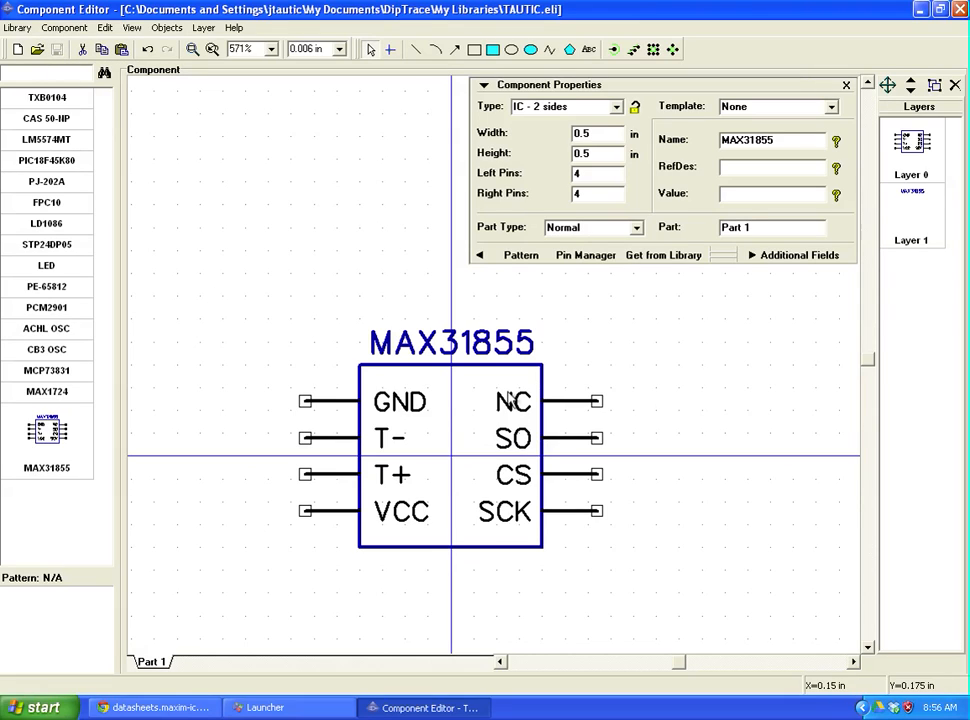
{"action": "left_click", "coordinate": [520, 256]}
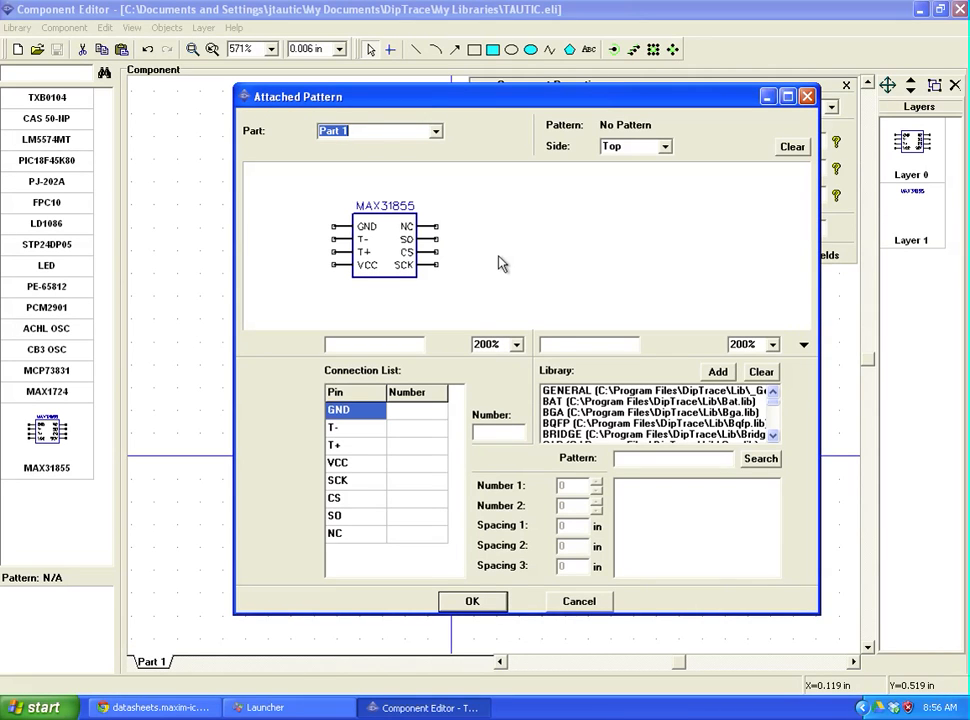
{"action": "mouse_move", "coordinate": [775, 403]}
{"action": "left_mouse_down"}
{"action": "mouse_move", "coordinate": [777, 428]}
{"action": "mouse_move", "coordinate": [779, 417]}
{"action": "left_mouse_up"}
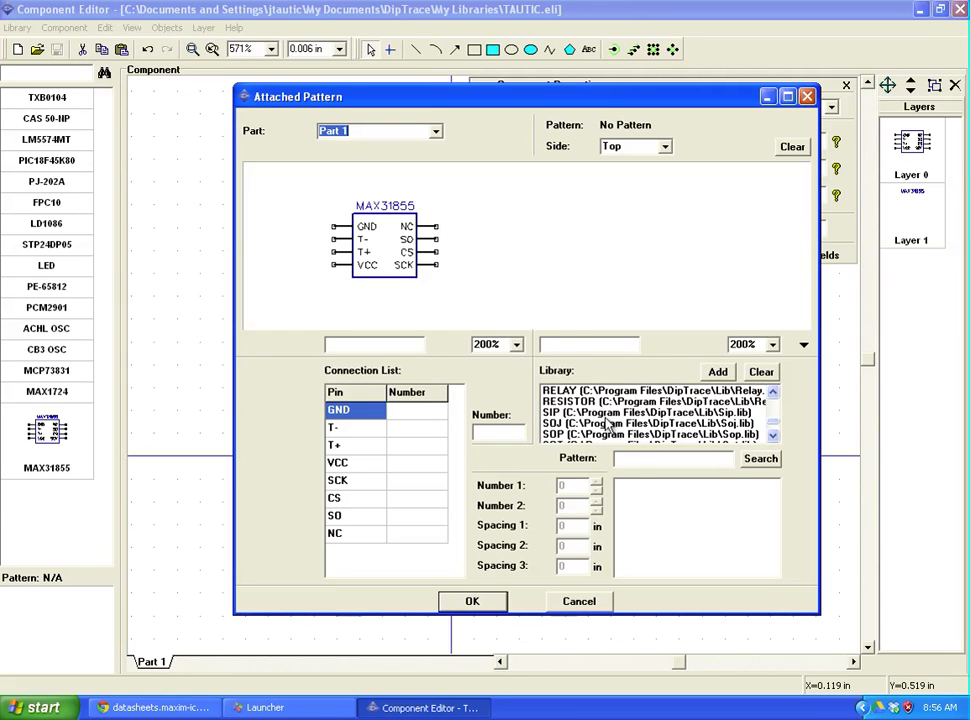
{"action": "left_click", "coordinate": [563, 413]}
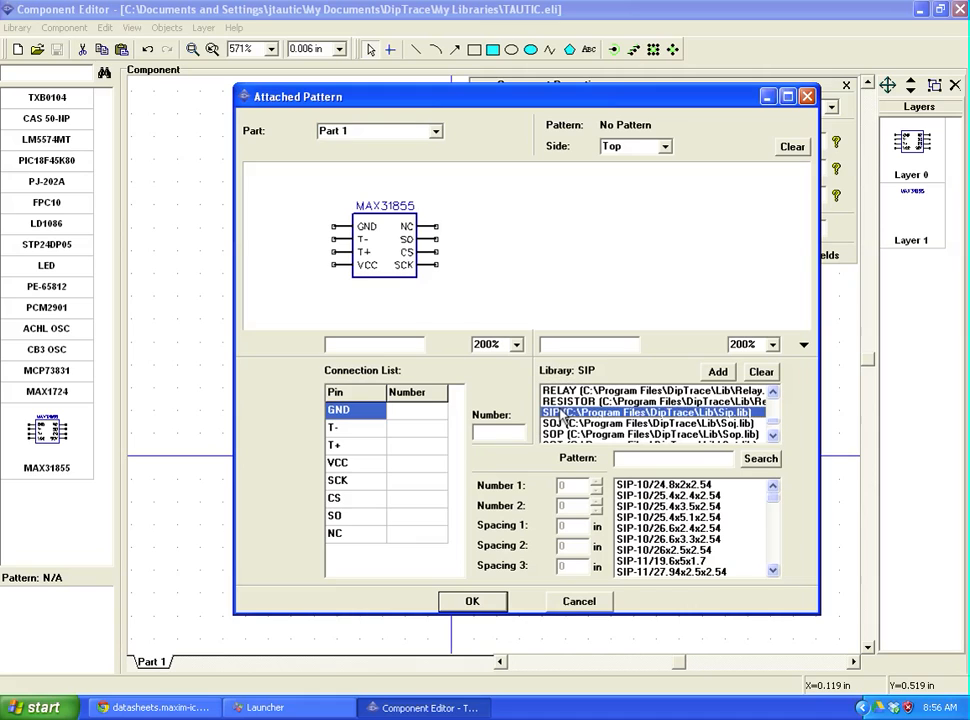
{"action": "left_click_drag", "start_coordinate": [773, 502], "coordinate": [777, 562]}
{"action": "left_click", "coordinate": [697, 516]}
{"action": "left_click", "coordinate": [694, 495]}
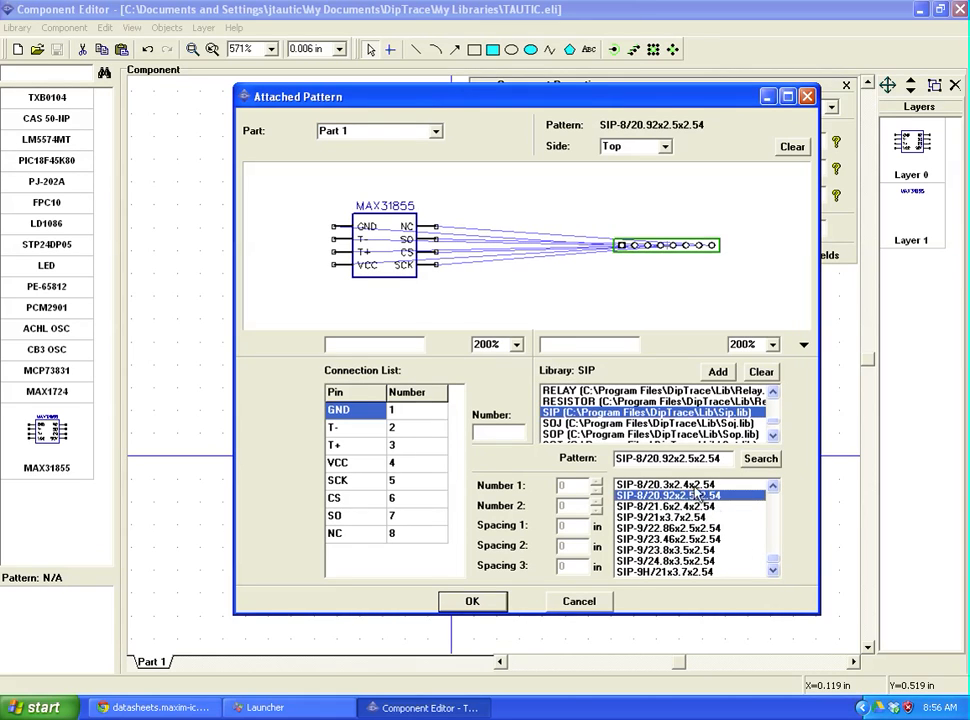
{"action": "left_click", "coordinate": [580, 413]}
{"action": "scroll", "coordinate": [582, 428], "scroll_direction": "down", "scroll_amount": 1}
{"action": "scroll", "coordinate": [591, 411], "scroll_direction": "down", "scroll_amount": 2}
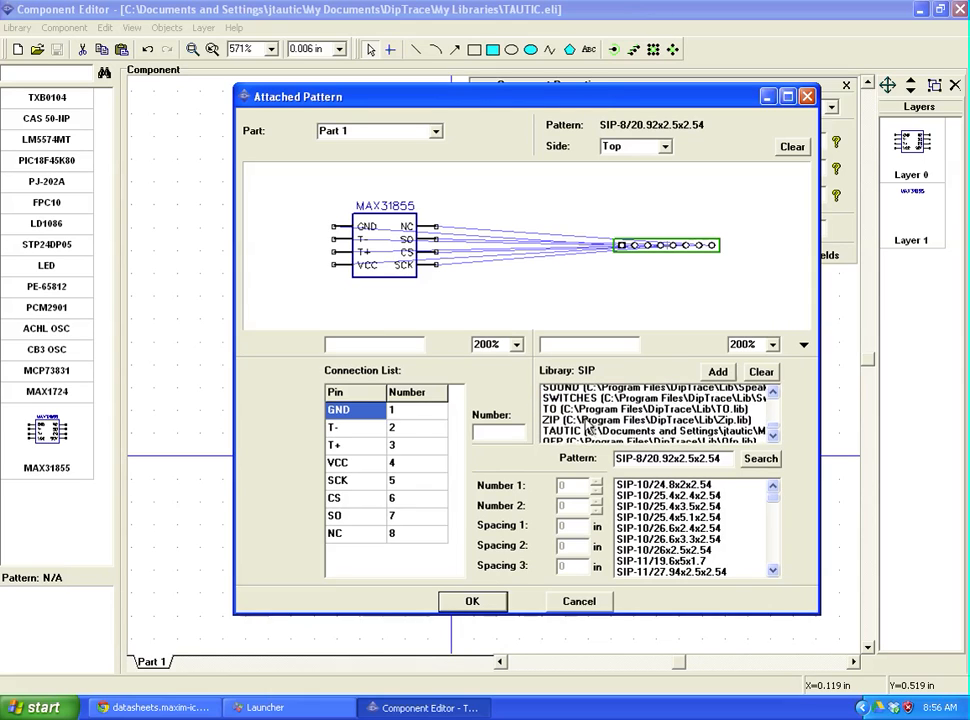
{"action": "scroll", "coordinate": [605, 418], "scroll_direction": "up", "scroll_amount": 5}
{"action": "scroll", "coordinate": [612, 424], "scroll_direction": "up", "scroll_amount": 5}
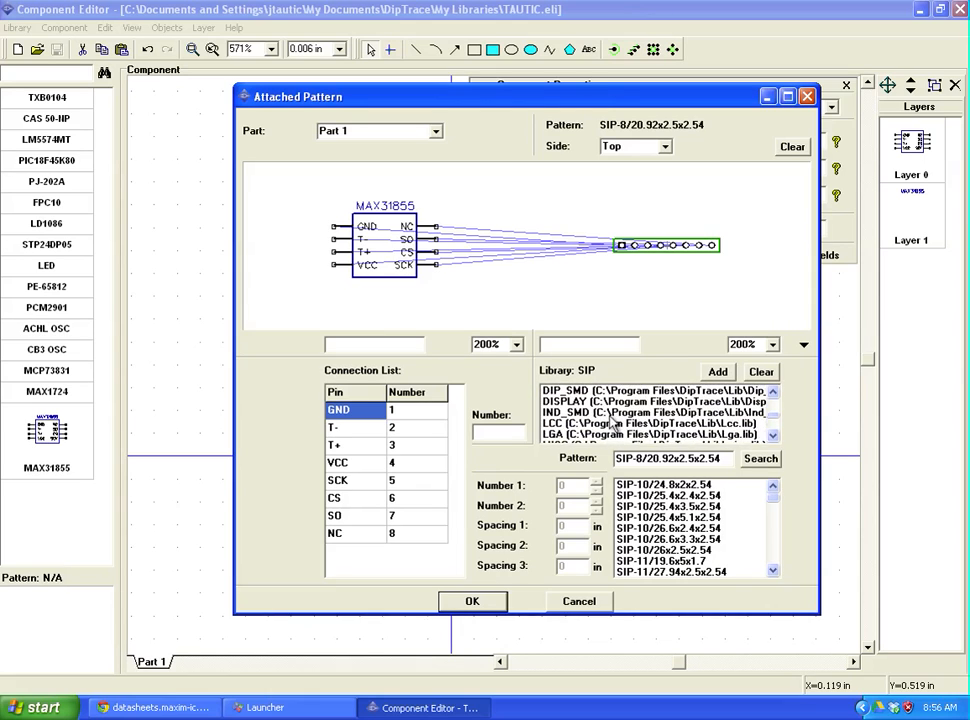
{"action": "scroll", "coordinate": [591, 419], "scroll_direction": "up", "scroll_amount": 5}
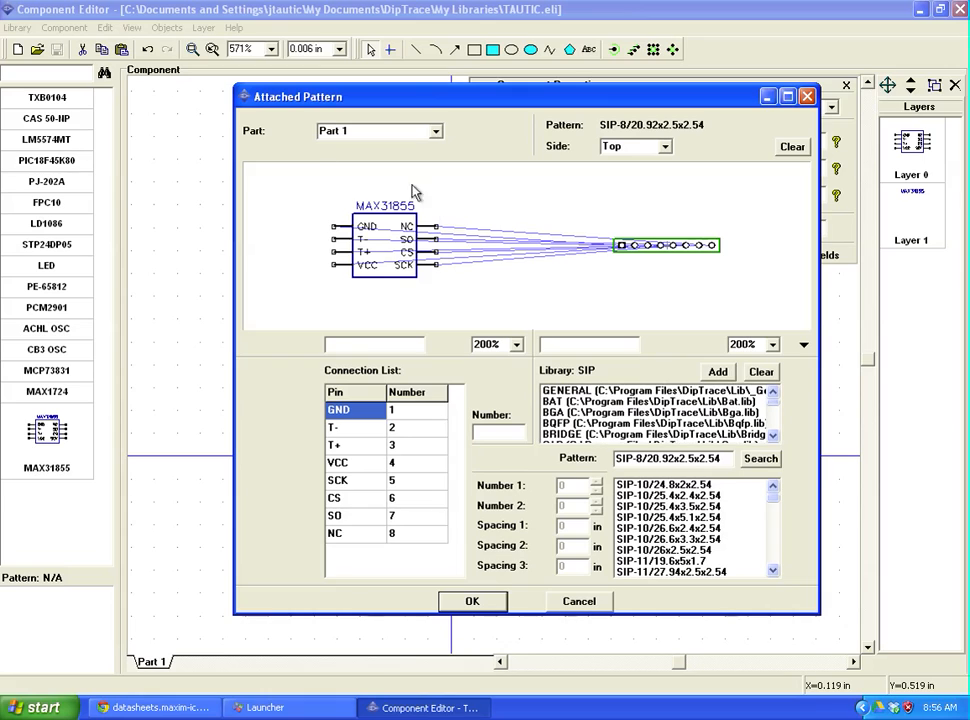
{"action": "left_click", "coordinate": [583, 604]}
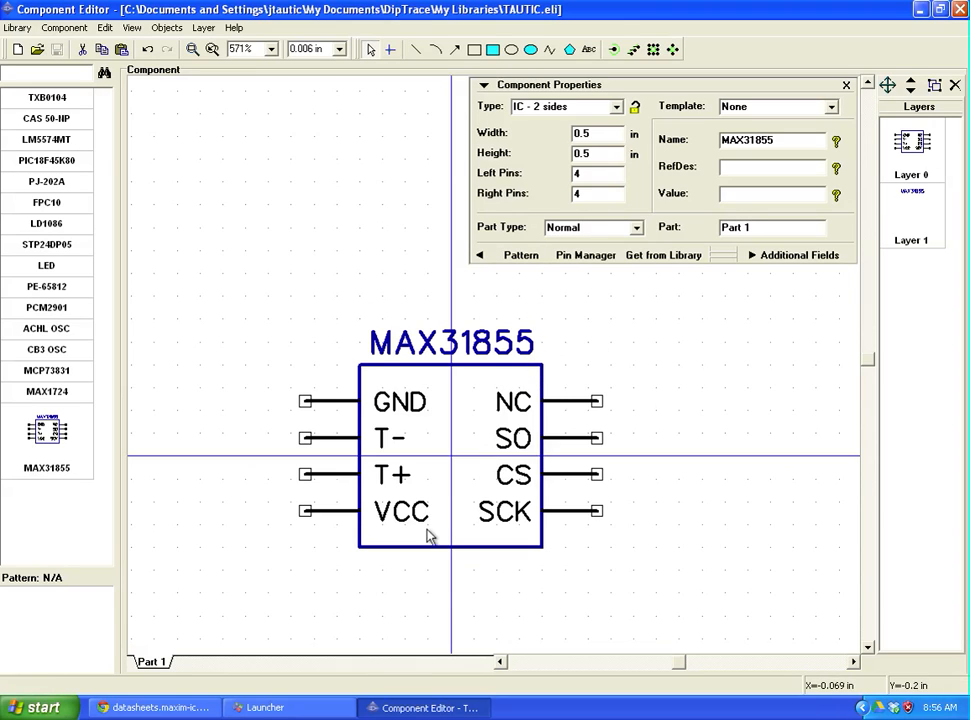
Step: Start Pattern Editor, load TAUTIC.lib, and append a blank Untitled pattern
{"action": "left_click", "coordinate": [253, 710]}
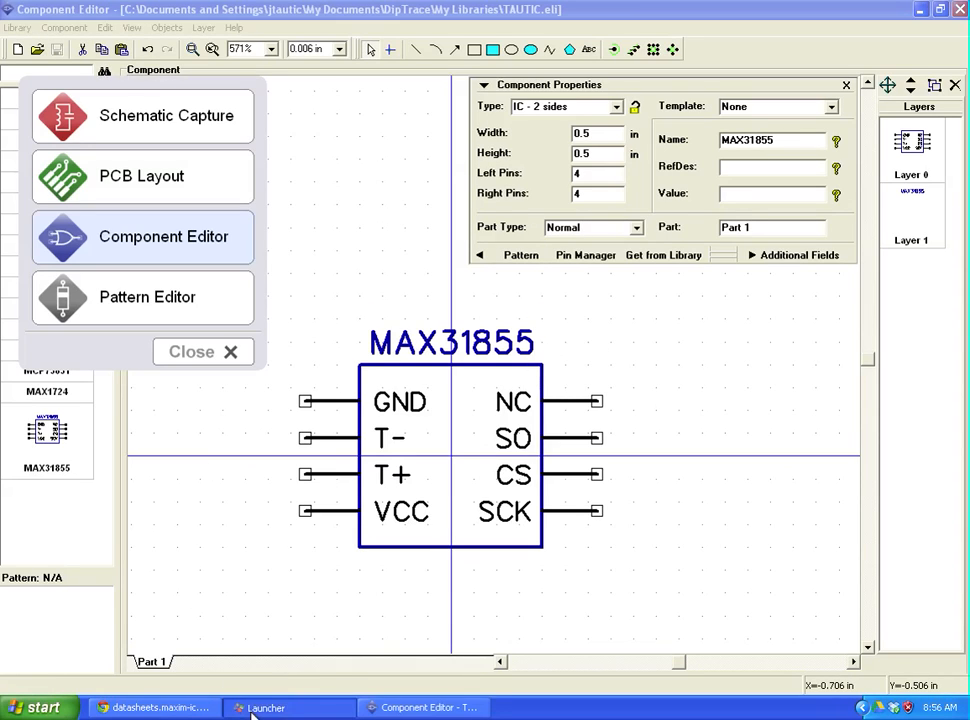
{"action": "left_click", "coordinate": [120, 310]}
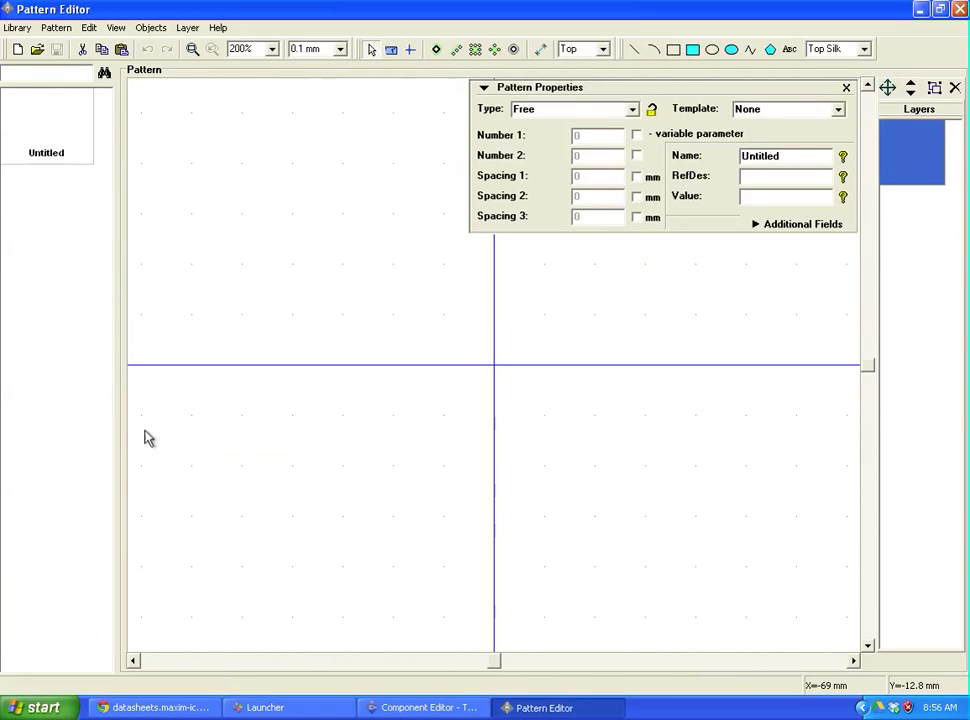
{"action": "left_click", "coordinate": [38, 56]}
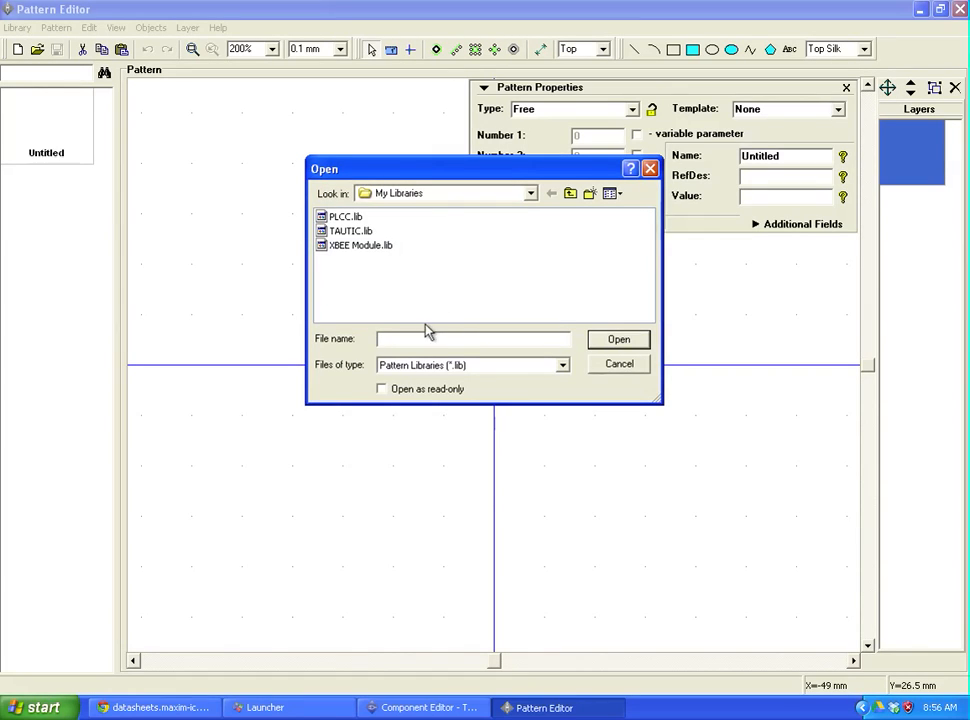
{"action": "left_click", "coordinate": [341, 232]}
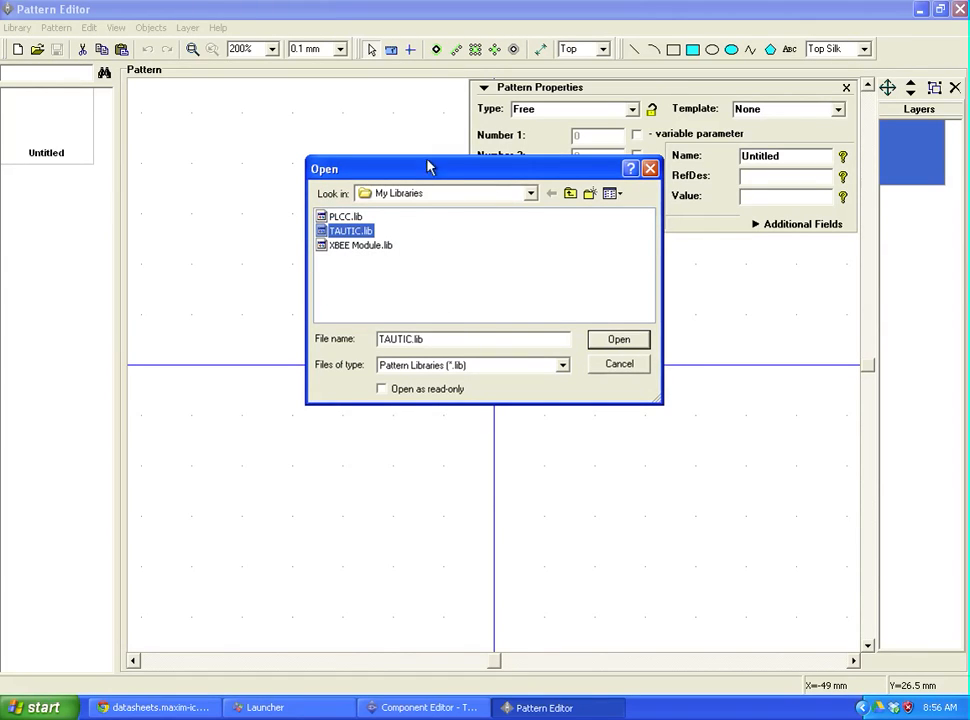
{"action": "left_click", "coordinate": [619, 341]}
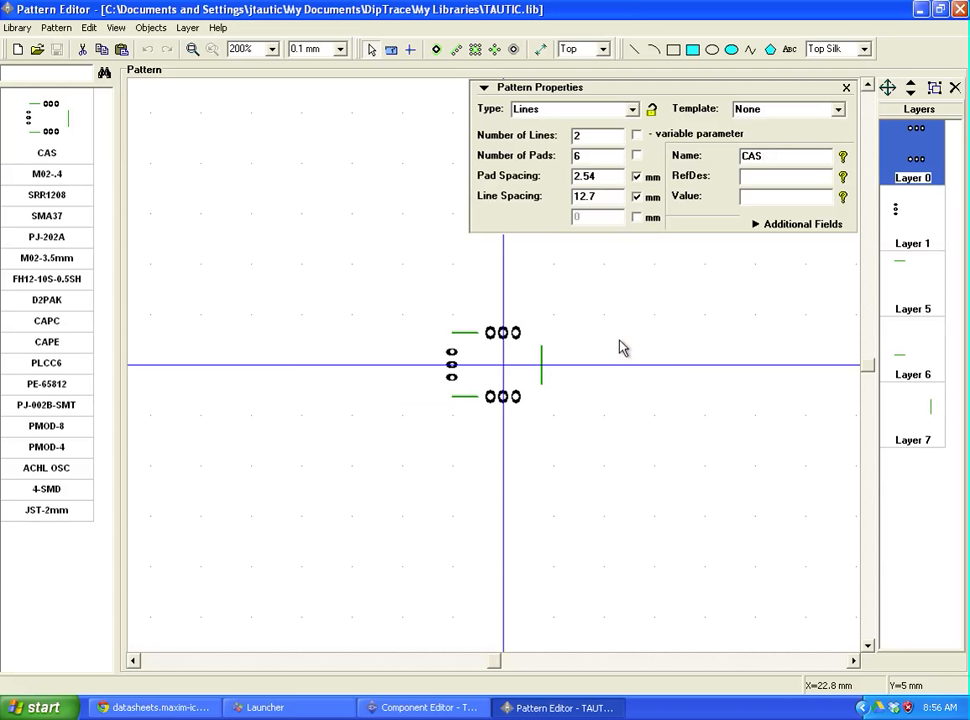
{"action": "left_click", "coordinate": [57, 27]}
{"action": "left_click", "coordinate": [50, 47]}
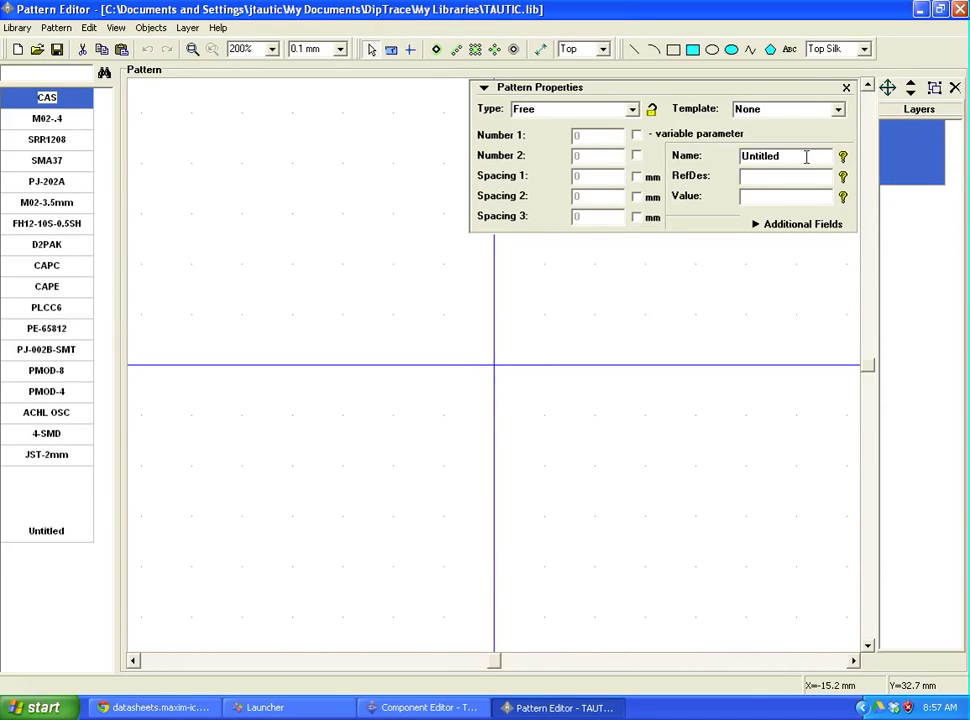
Step: Rename the new pattern to SO8
{"action": "left_click_drag", "start_coordinate": [806, 157], "coordinate": [717, 169]}
{"action": "type", "text": "SO"}
{"action": "left_click", "coordinate": [337, 356]}
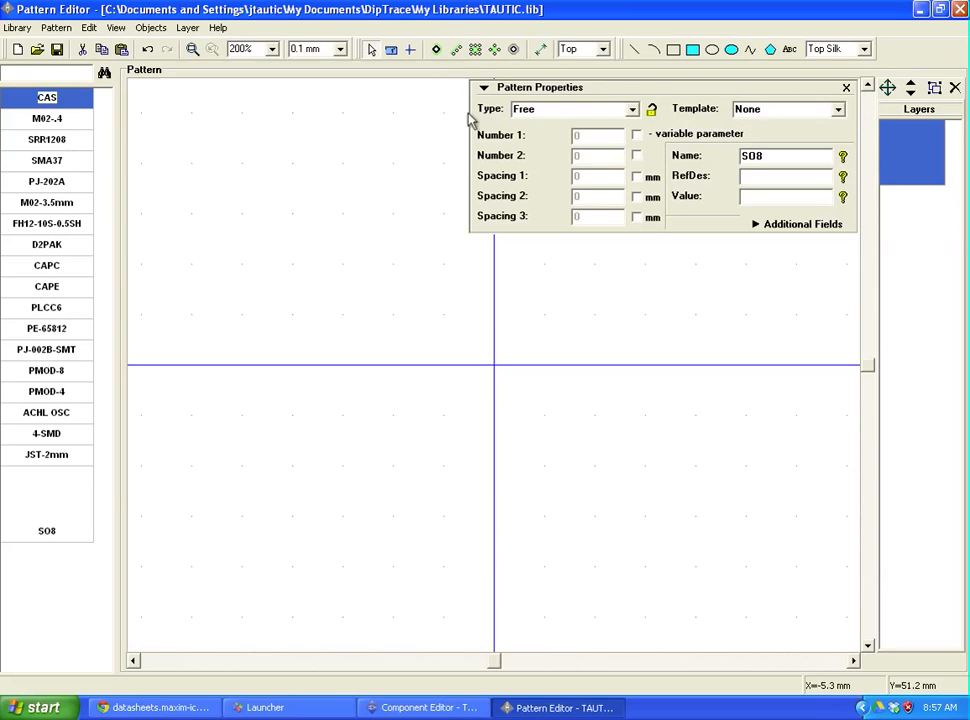
Step: Set the pattern type to Lines and check 2 lines, 8 pads, 2.54 mm and 7.62 mm spacing
{"action": "left_click", "coordinate": [633, 109]}
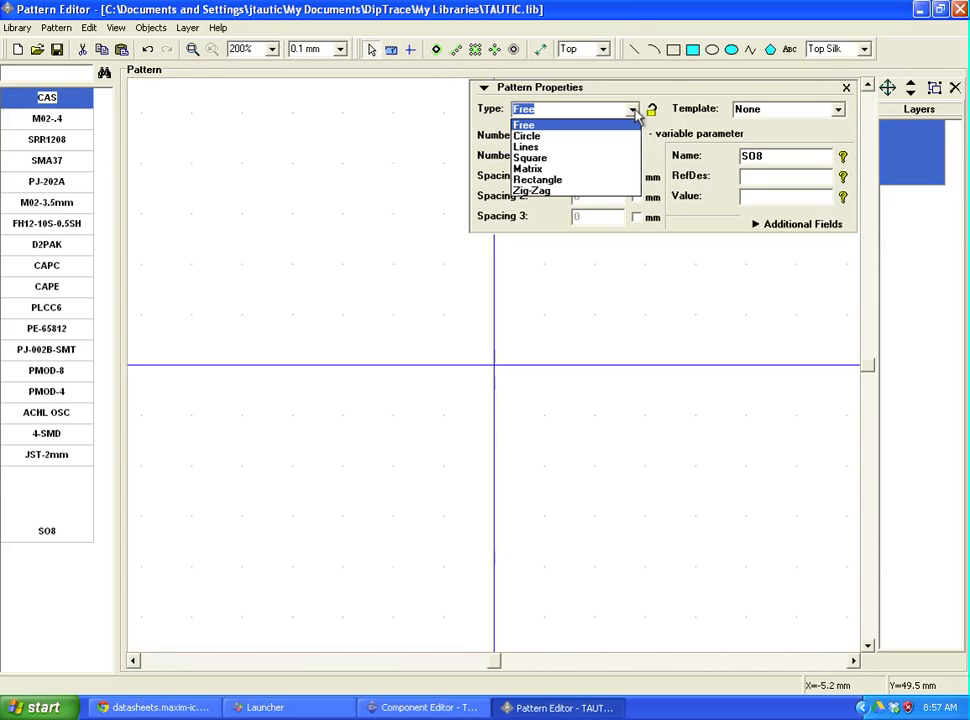
{"action": "left_click", "coordinate": [555, 147]}
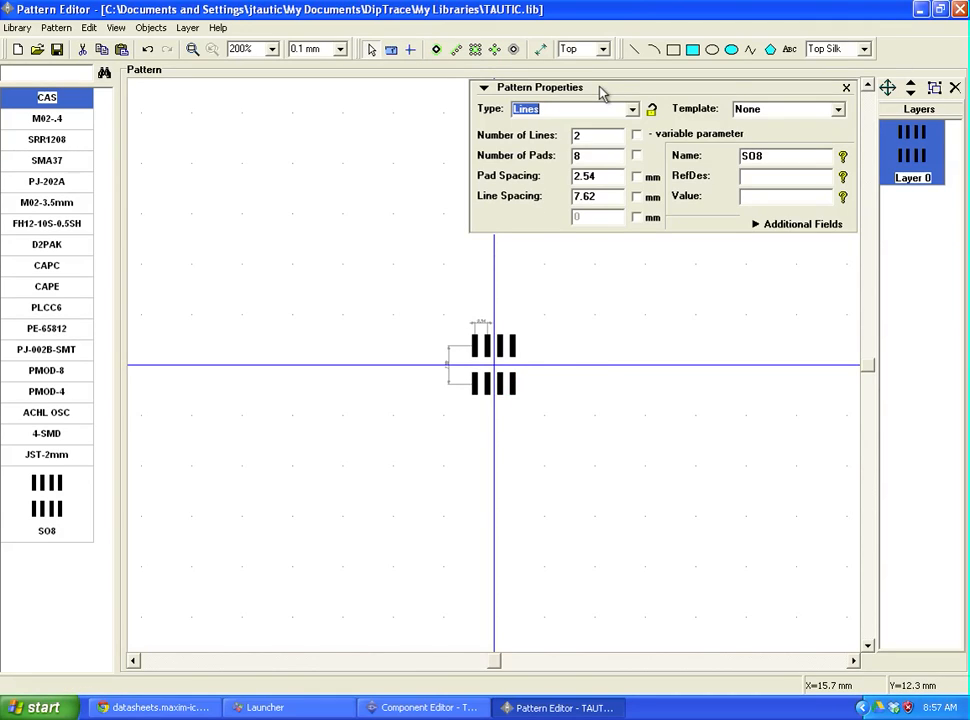
{"action": "left_click", "coordinate": [591, 136]}
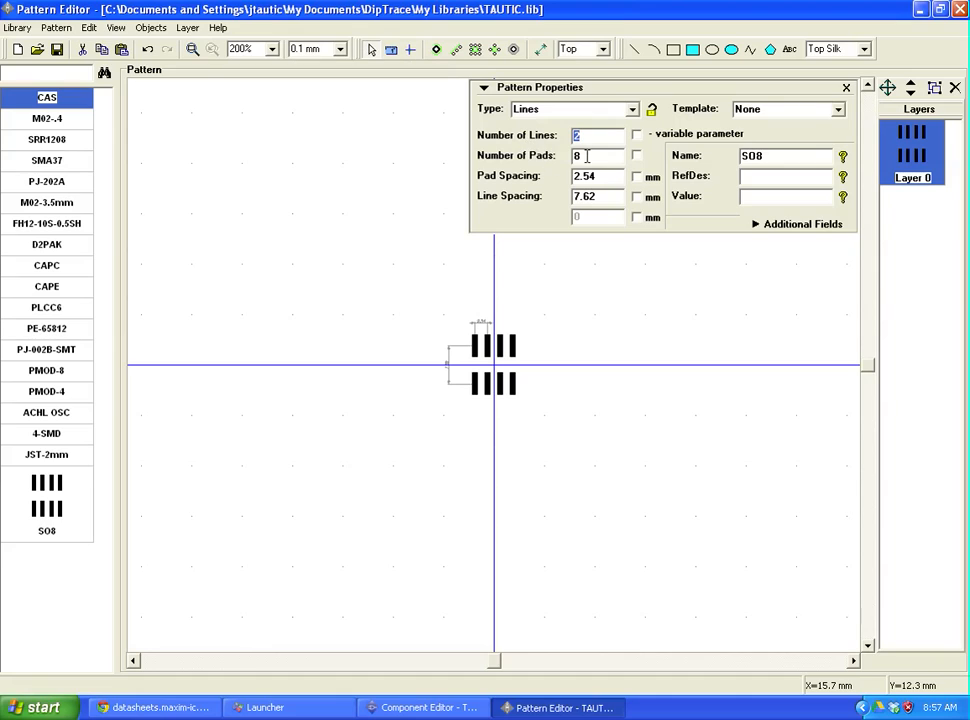
{"action": "left_click_drag", "start_coordinate": [600, 155], "coordinate": [548, 166]}
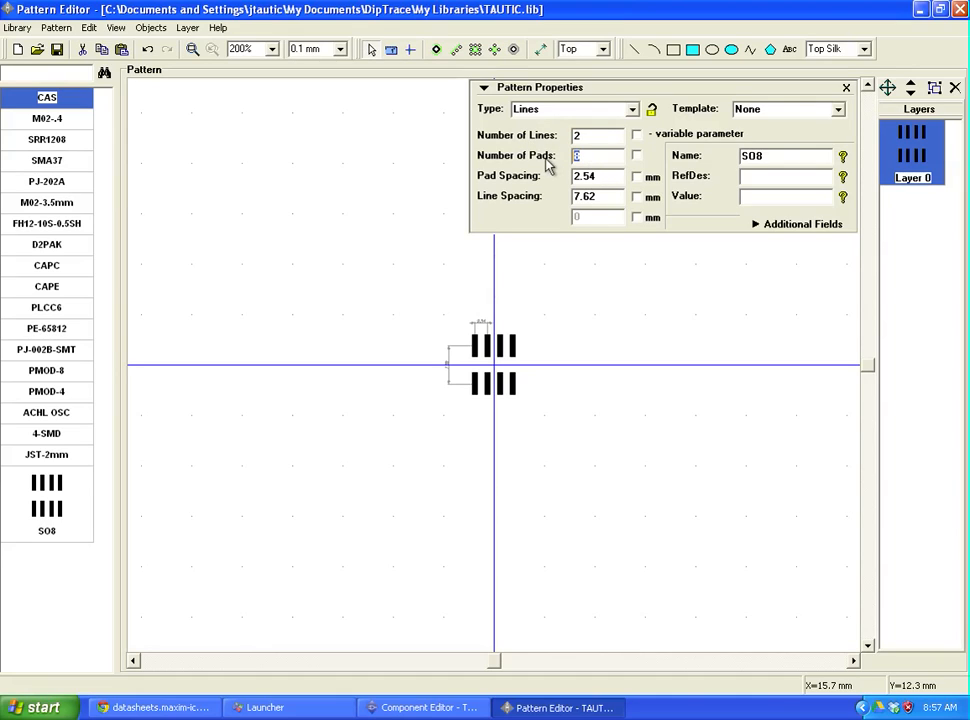
{"action": "left_click", "coordinate": [604, 175]}
{"action": "left_click", "coordinate": [585, 198]}
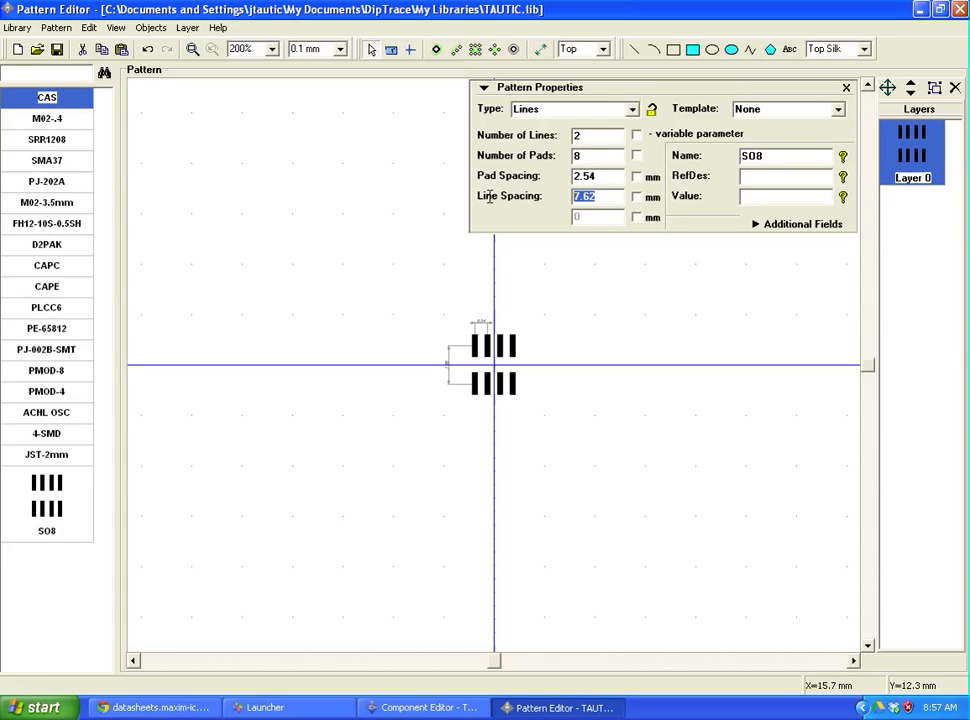
{"action": "left_click", "coordinate": [593, 177]}
{"action": "scroll", "coordinate": [500, 348], "scroll_direction": "up", "scroll_amount": 5}
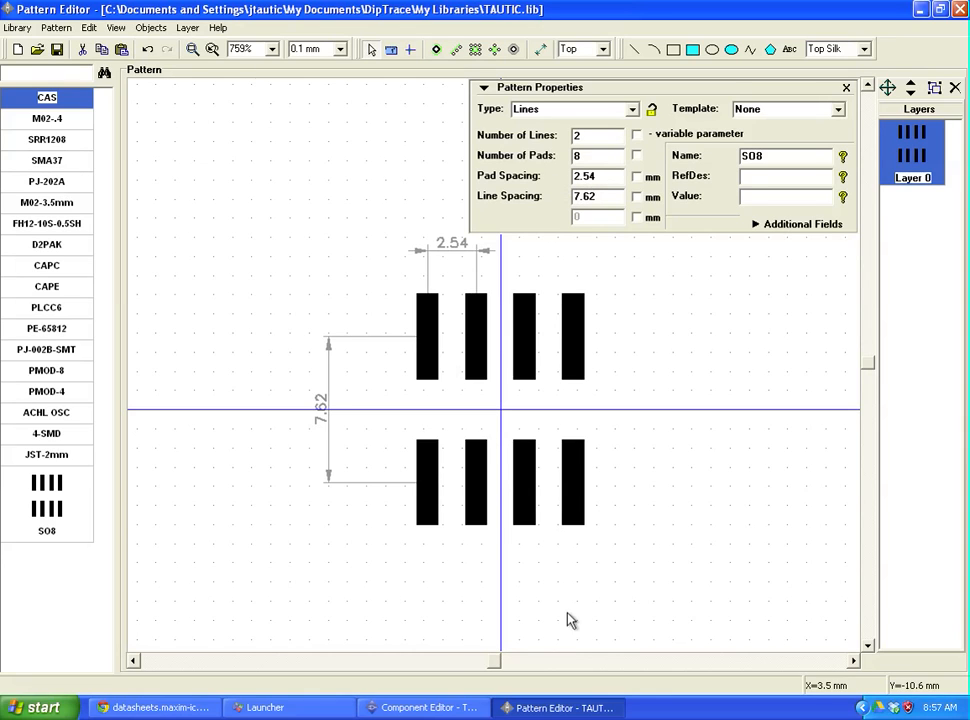
{"action": "left_click", "coordinate": [182, 707]}
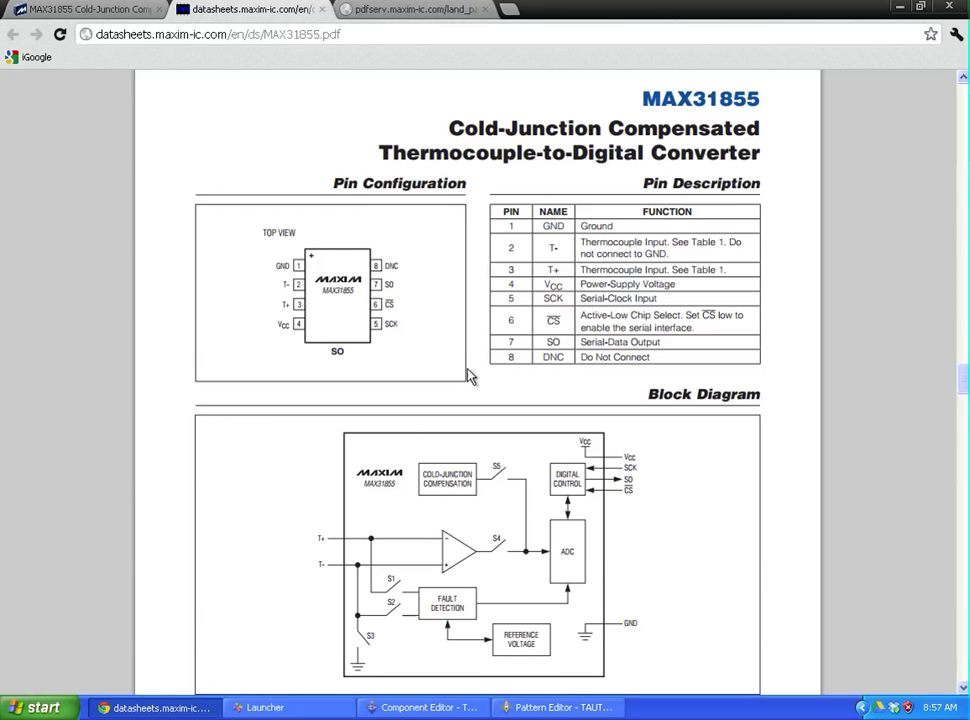
Step: Read the SO8 land pattern dimensions in the Maxim PDF, then return to Pattern Editor
{"action": "left_click", "coordinate": [390, 12]}
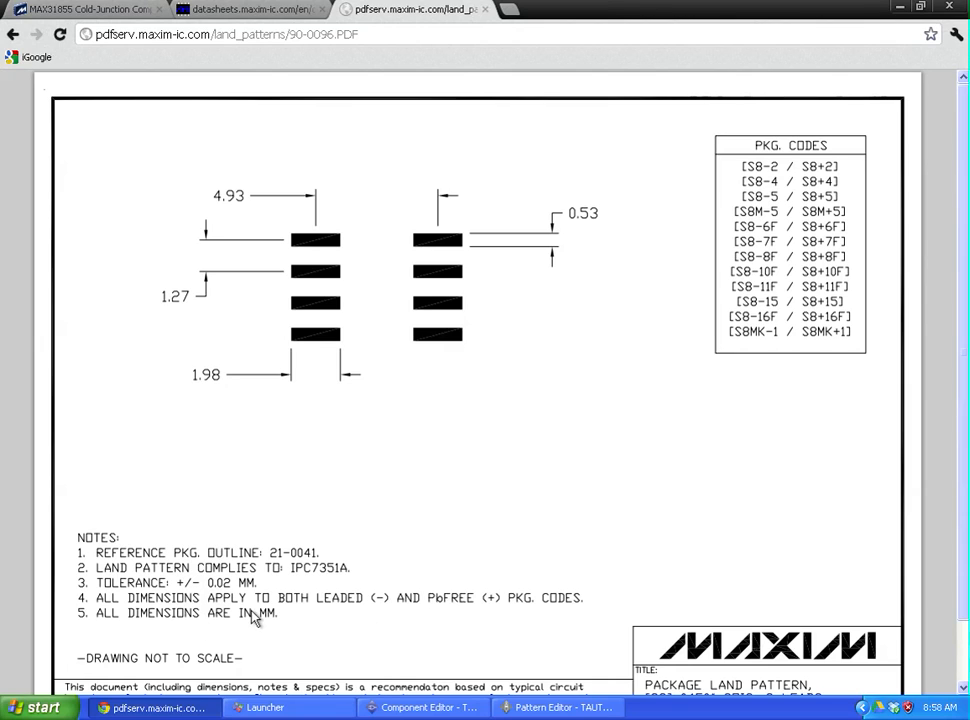
{"action": "left_click", "coordinate": [583, 712]}
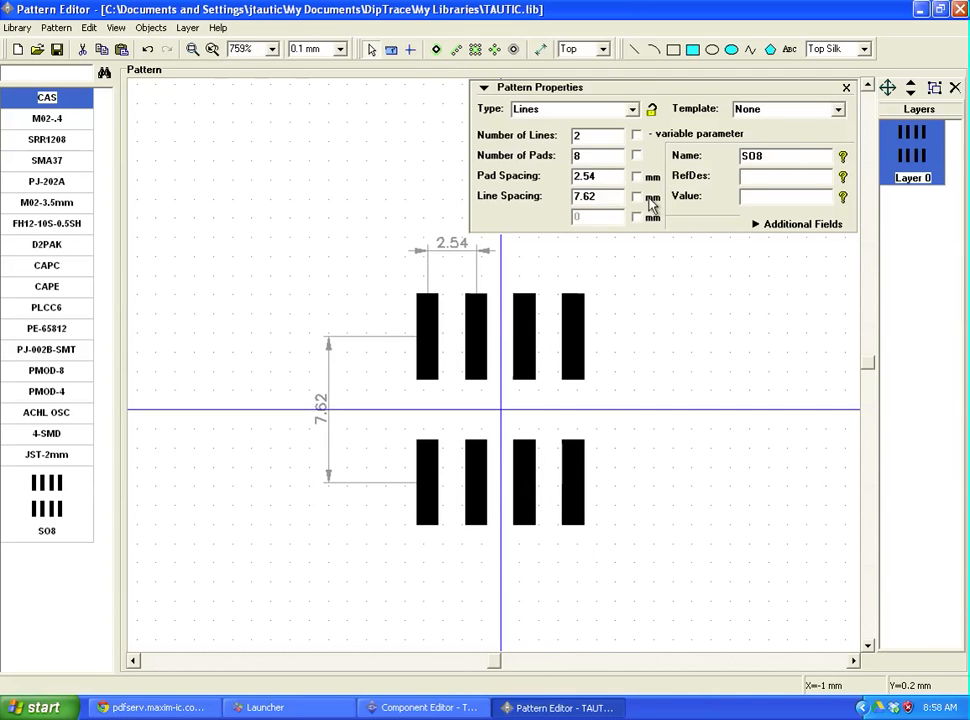
Step: Change the SO8 pad pitch from 2.54 to 1.27 mm
{"action": "left_click_drag", "start_coordinate": [607, 178], "coordinate": [514, 175]}
{"action": "type", "text": "1.27"}
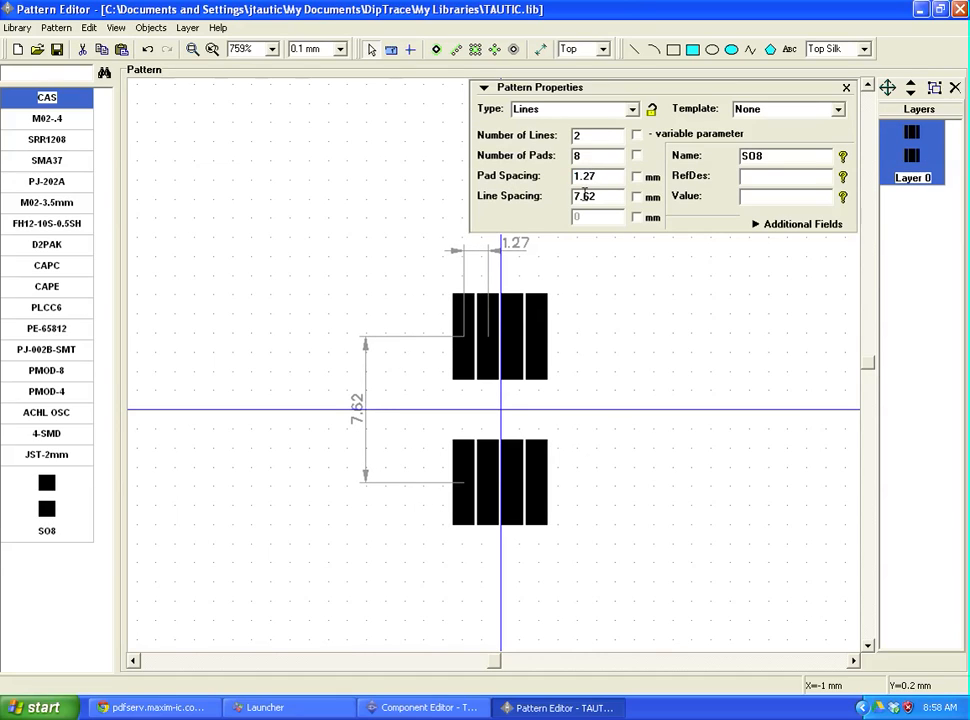
{"action": "left_click", "coordinate": [638, 186]}
Step: Replace the 7.62 line spacing with 4.93 mm, checked against the datasheet land pattern
{"action": "left_click", "coordinate": [607, 199]}
{"action": "left_click", "coordinate": [190, 709]}
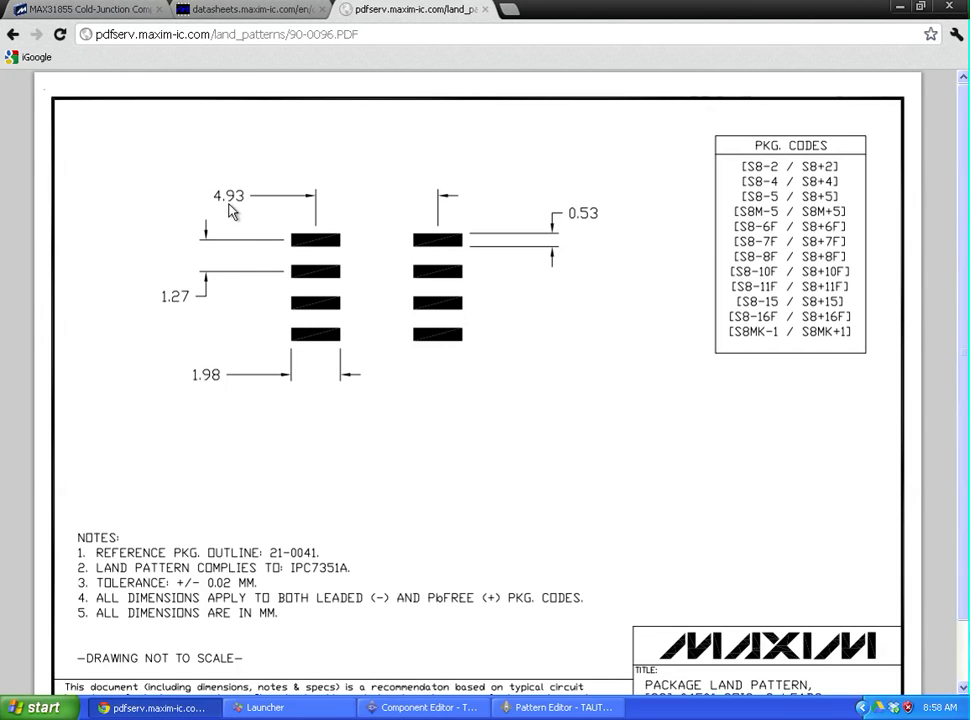
{"action": "left_click", "coordinate": [563, 707]}
{"action": "double_click", "coordinate": [600, 196]}
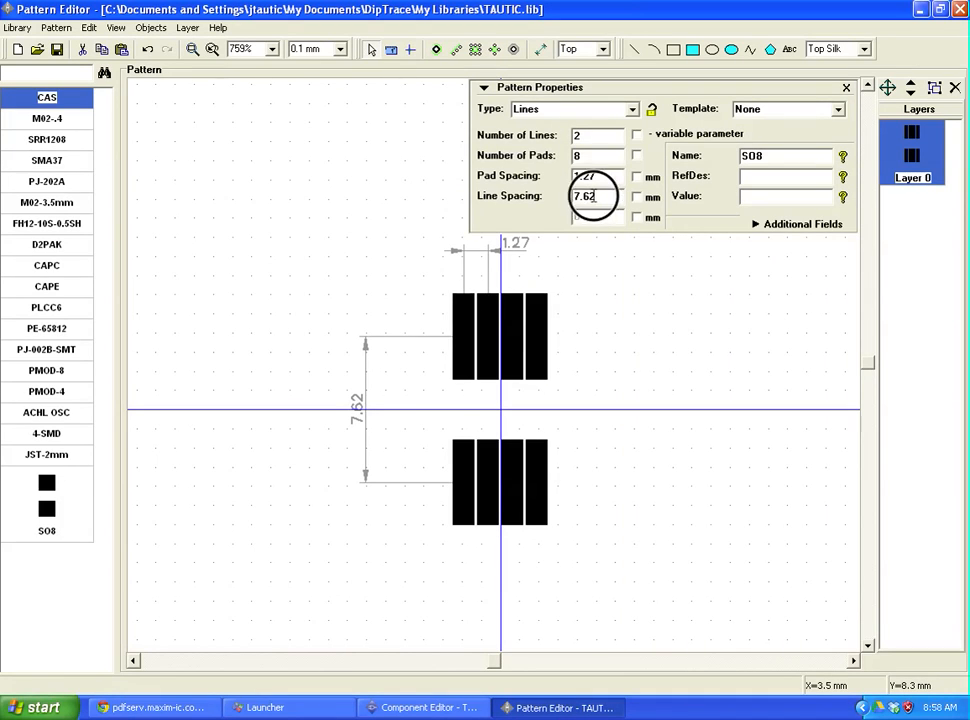
{"action": "type", "text": "4.9"}
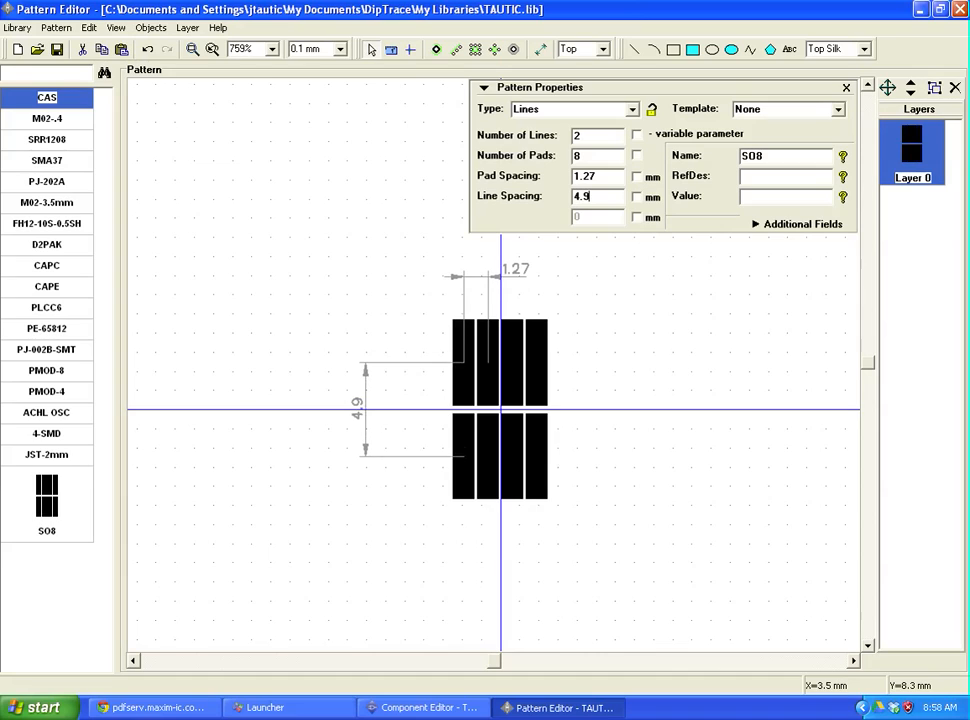
{"action": "type", "text": "3"}
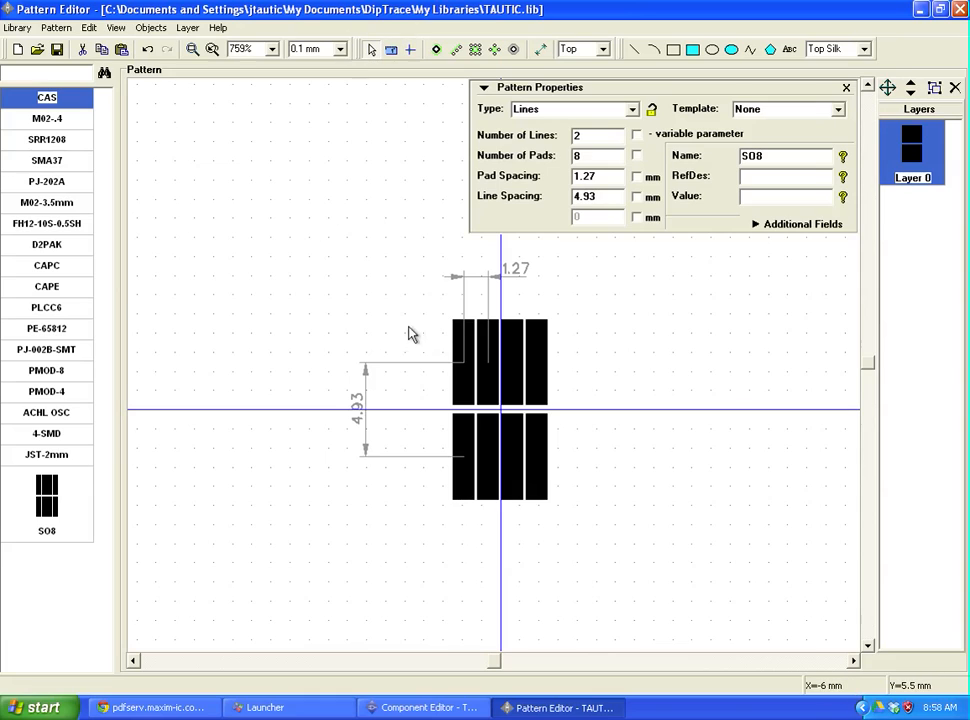
Step: Open Pattern's Pad Properties through pad 8's Type / Dimensions settings, showing 1.15 × 4.496 mm rectangles
{"action": "right_click", "coordinate": [463, 365]}
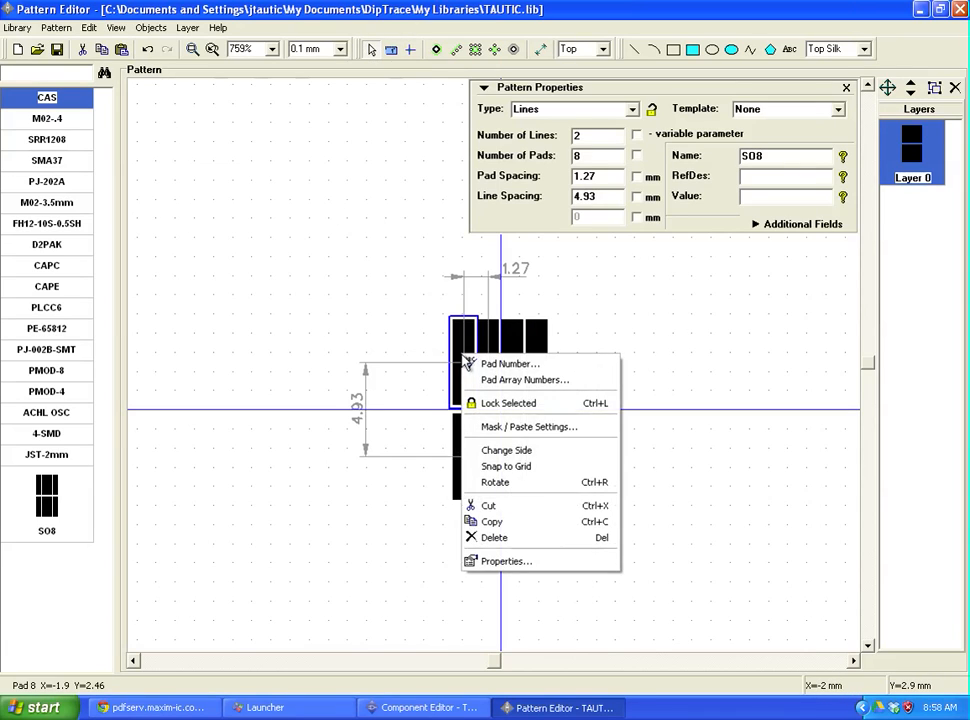
{"action": "left_click", "coordinate": [508, 561]}
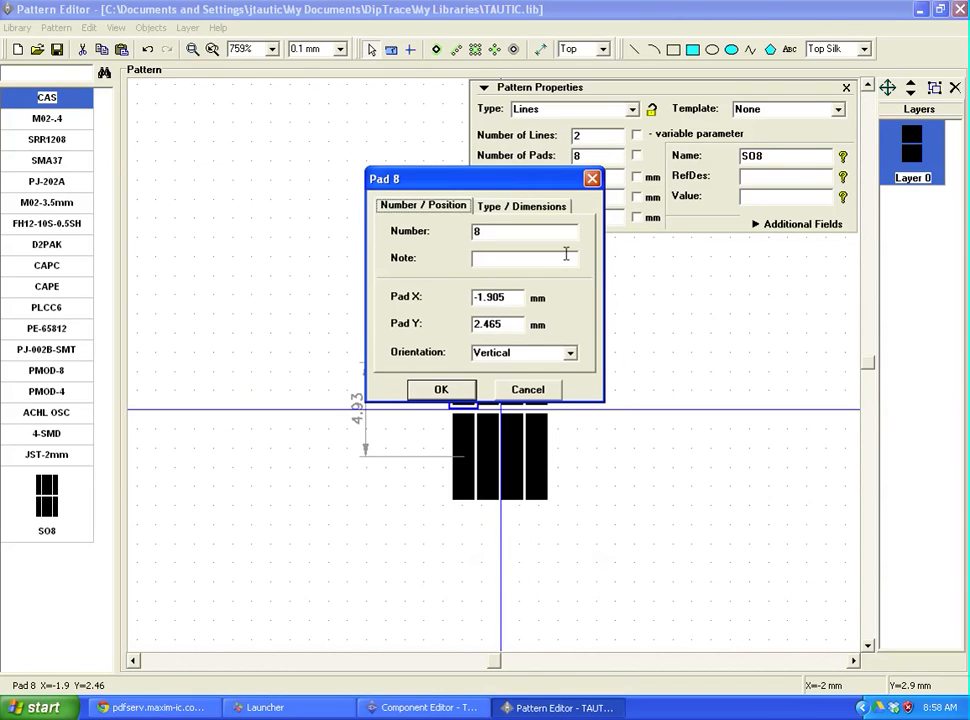
{"action": "left_click", "coordinate": [500, 211]}
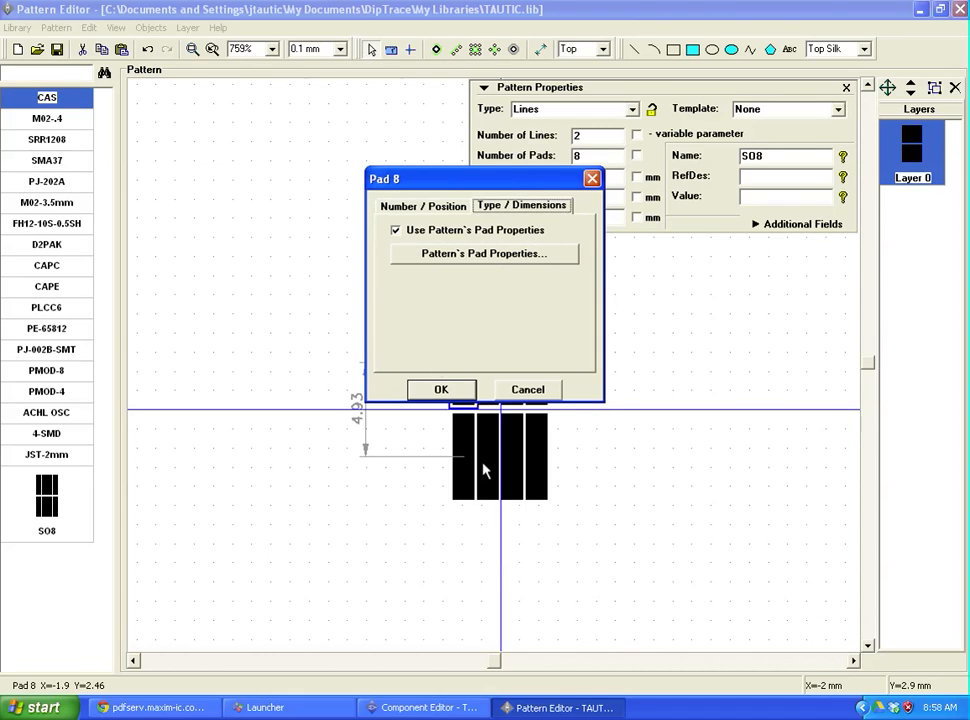
{"action": "left_click", "coordinate": [505, 262]}
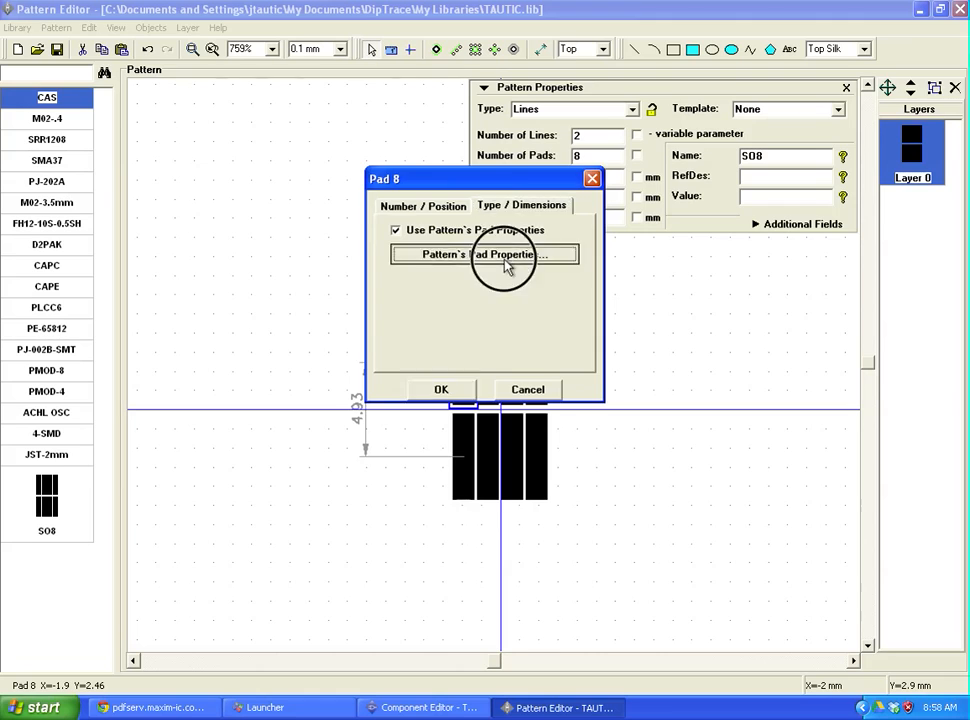
{"action": "left_click_drag", "start_coordinate": [463, 217], "coordinate": [352, 327]}
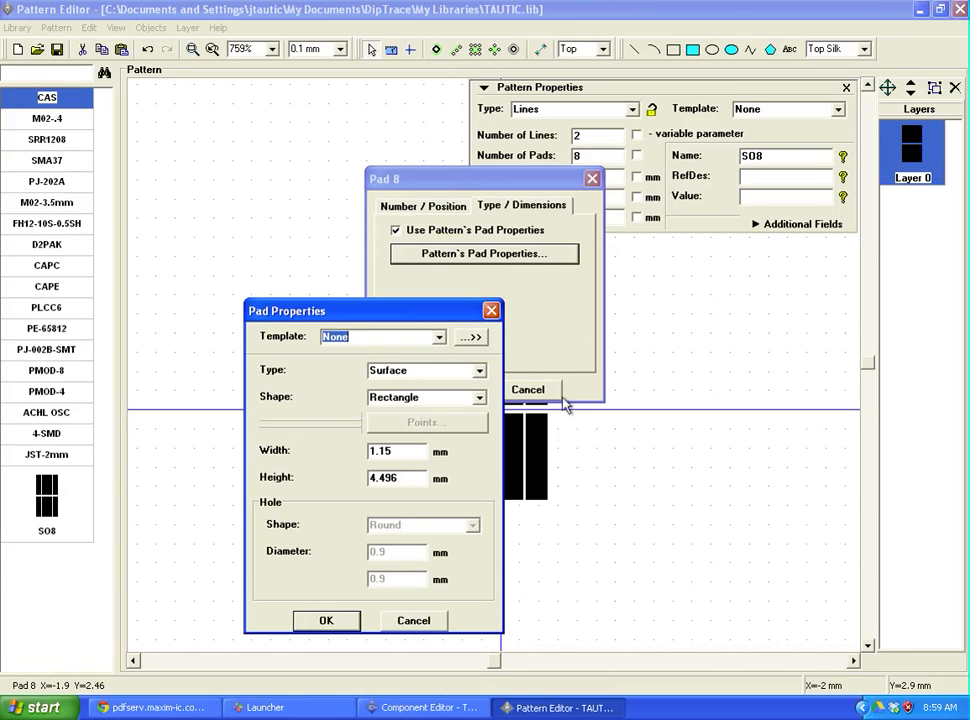
Step: Set the pad width to 0.53 mm and height to 1.98 mm per the datasheet
{"action": "left_click", "coordinate": [180, 708]}
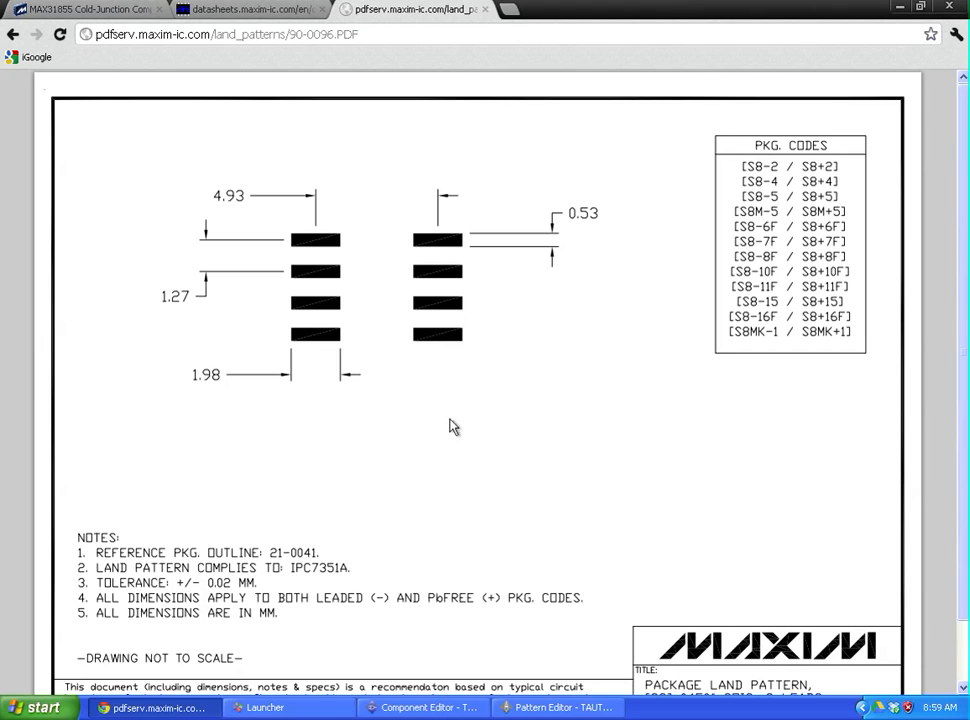
{"action": "left_click", "coordinate": [555, 707]}
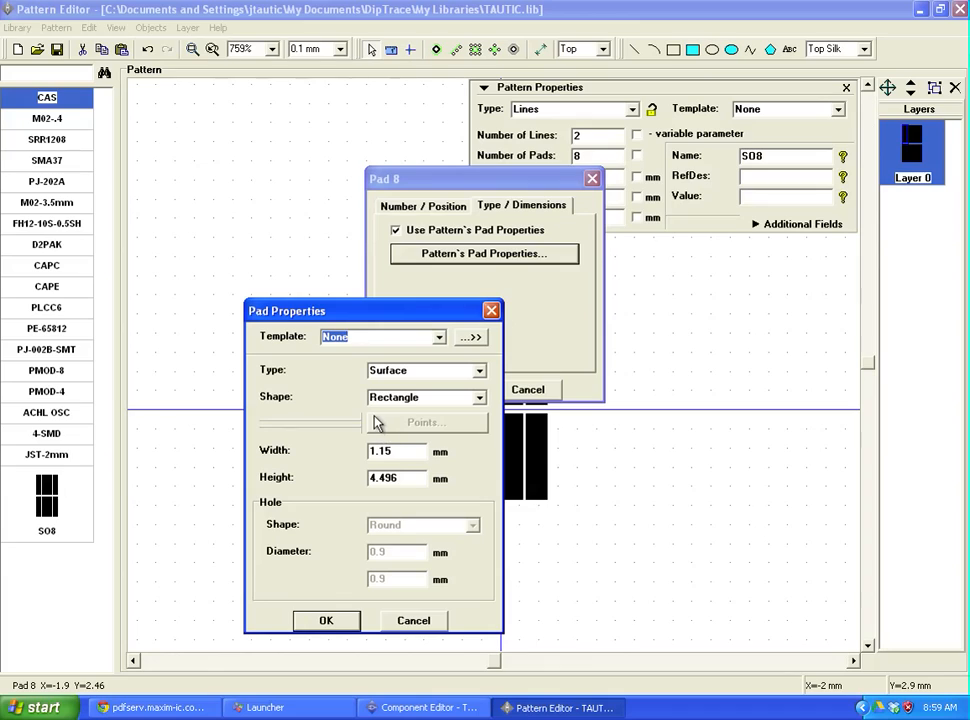
{"action": "left_click_drag", "start_coordinate": [407, 453], "coordinate": [270, 444]}
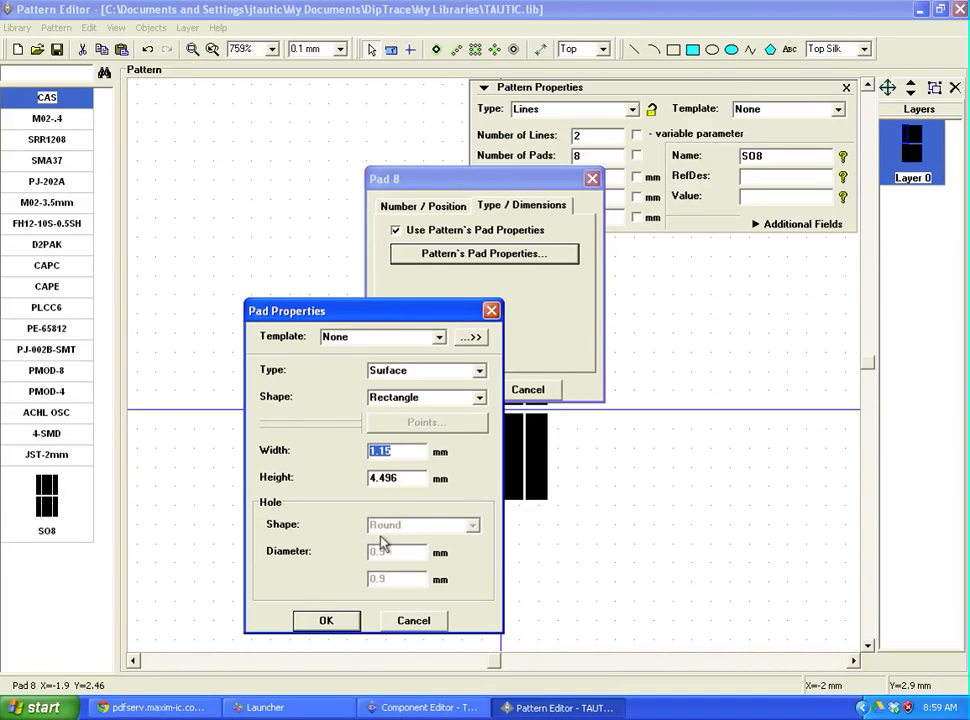
{"action": "type", "text": "0"}
{"action": "left_click_drag", "start_coordinate": [411, 479], "coordinate": [366, 479]}
{"action": "left_click", "coordinate": [183, 712]}
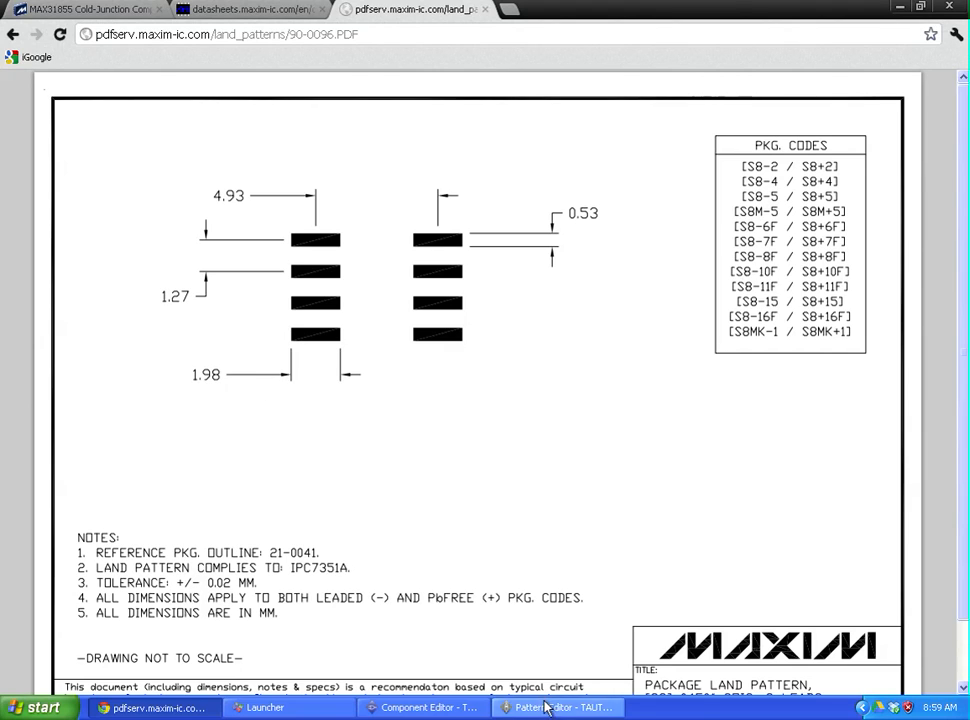
{"action": "key", "text": "alt+Tab"}
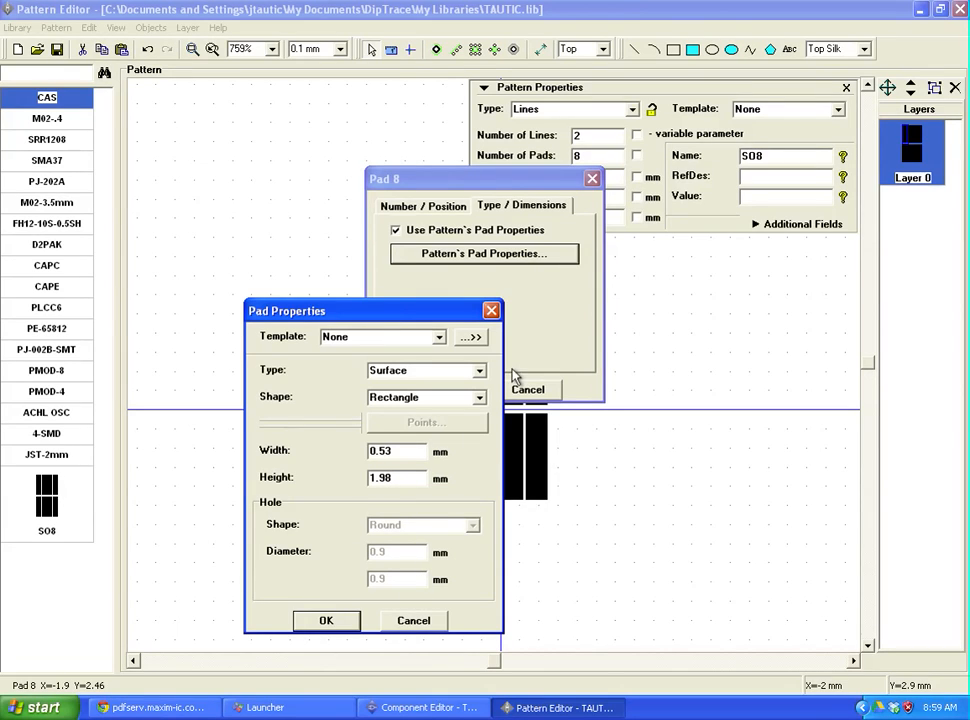
Step: Keep the pads Surface type with Rectangle shape and confirm both dialogs
{"action": "left_click", "coordinate": [479, 371]}
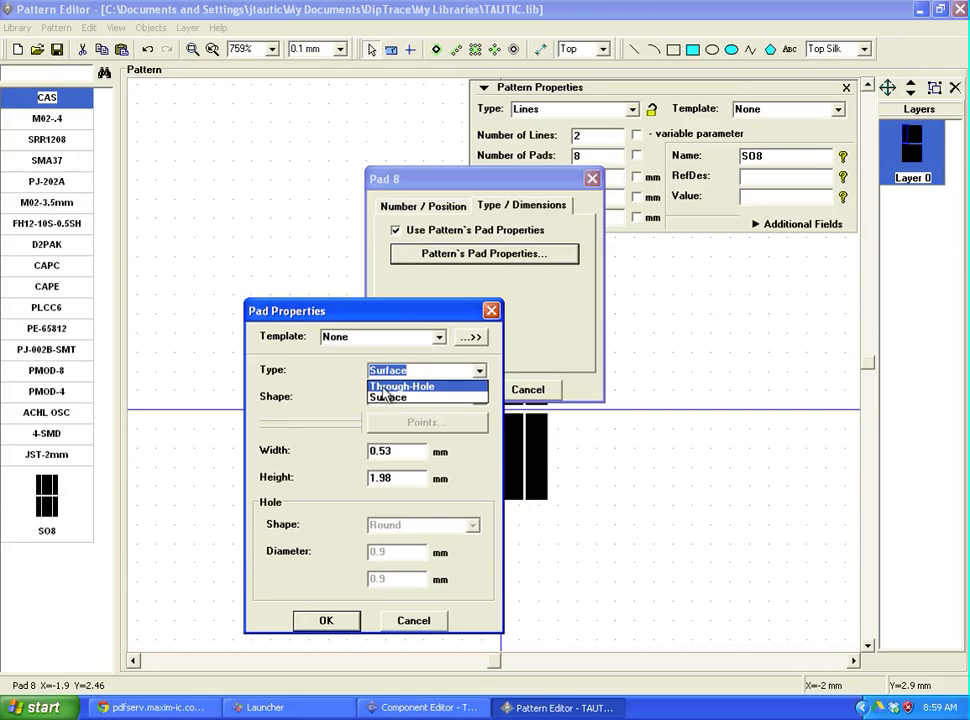
{"action": "left_click", "coordinate": [340, 382]}
{"action": "left_click", "coordinate": [481, 398]}
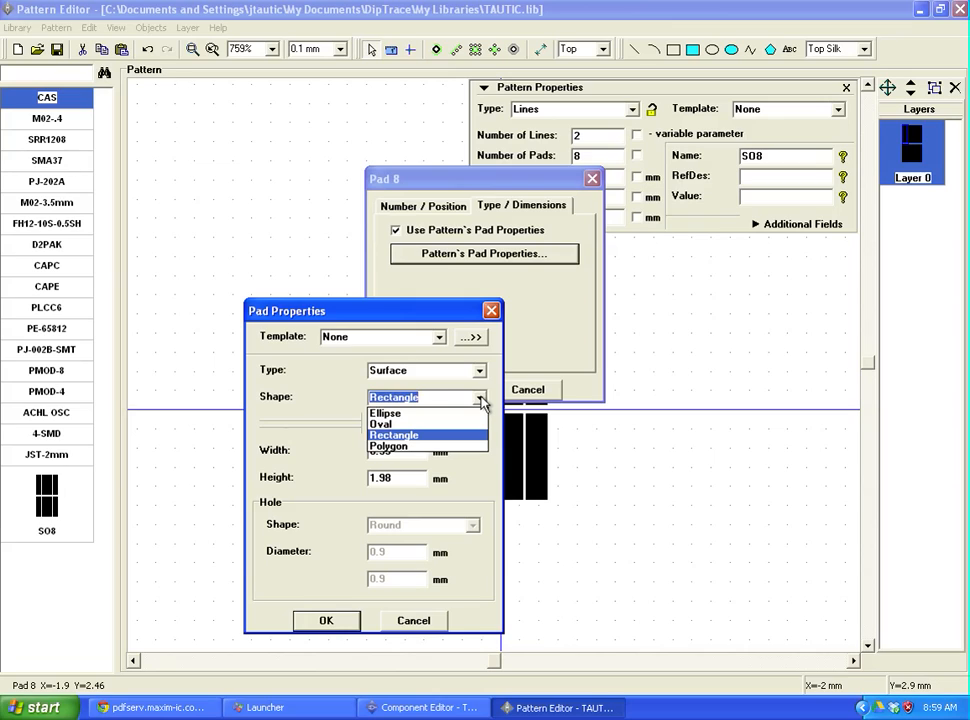
{"action": "left_click", "coordinate": [314, 412]}
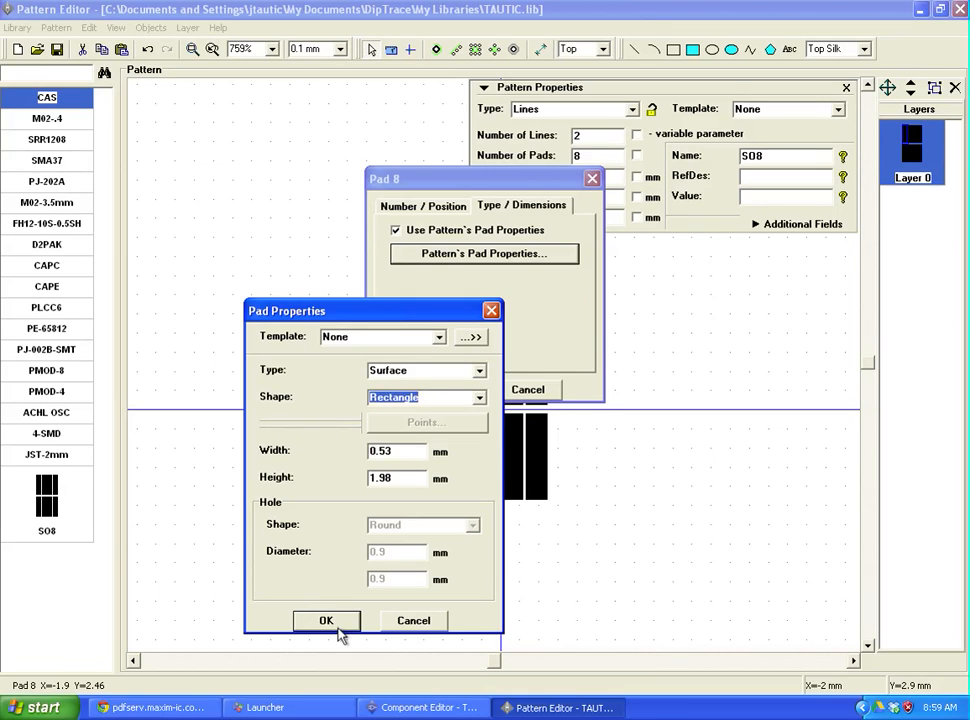
{"action": "left_click", "coordinate": [398, 370]}
{"action": "left_click", "coordinate": [478, 370]}
{"action": "left_click", "coordinate": [347, 368]}
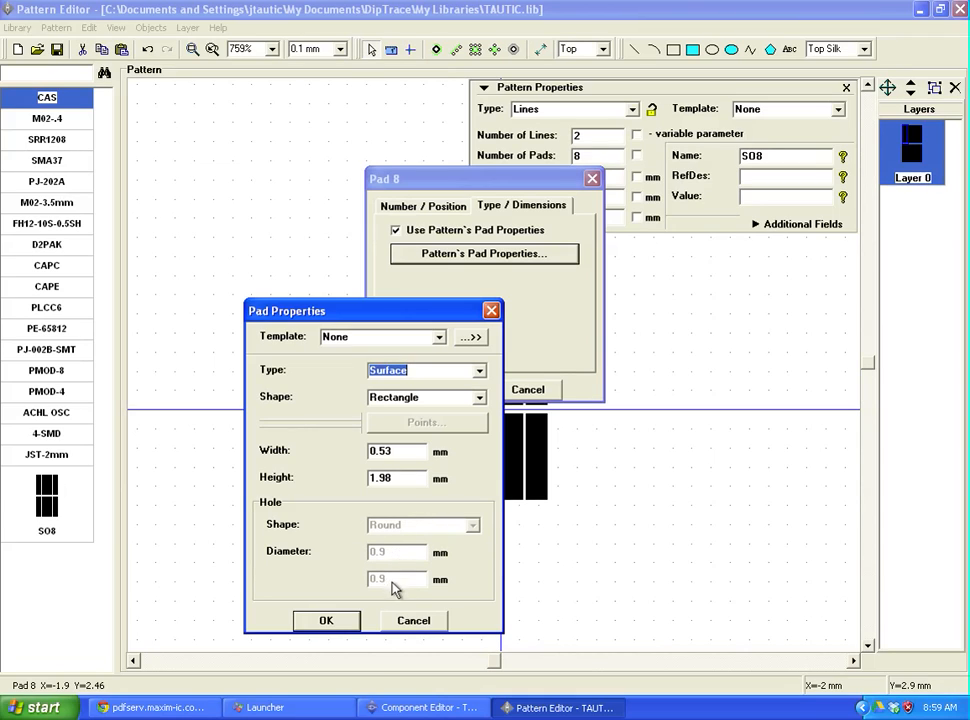
{"action": "left_click", "coordinate": [316, 623]}
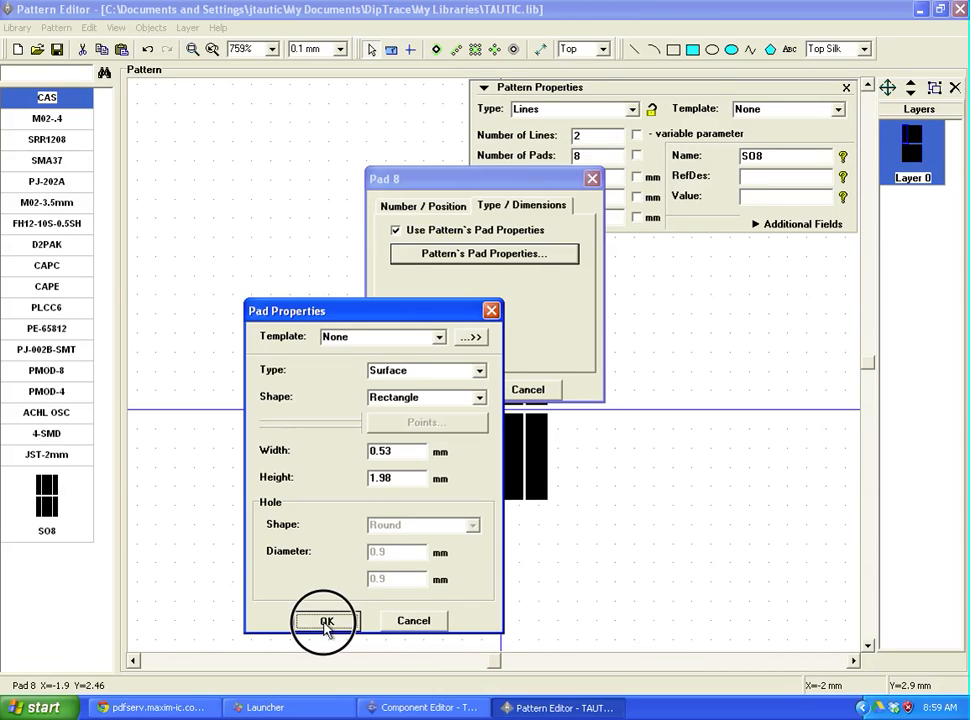
{"action": "left_click", "coordinate": [441, 389]}
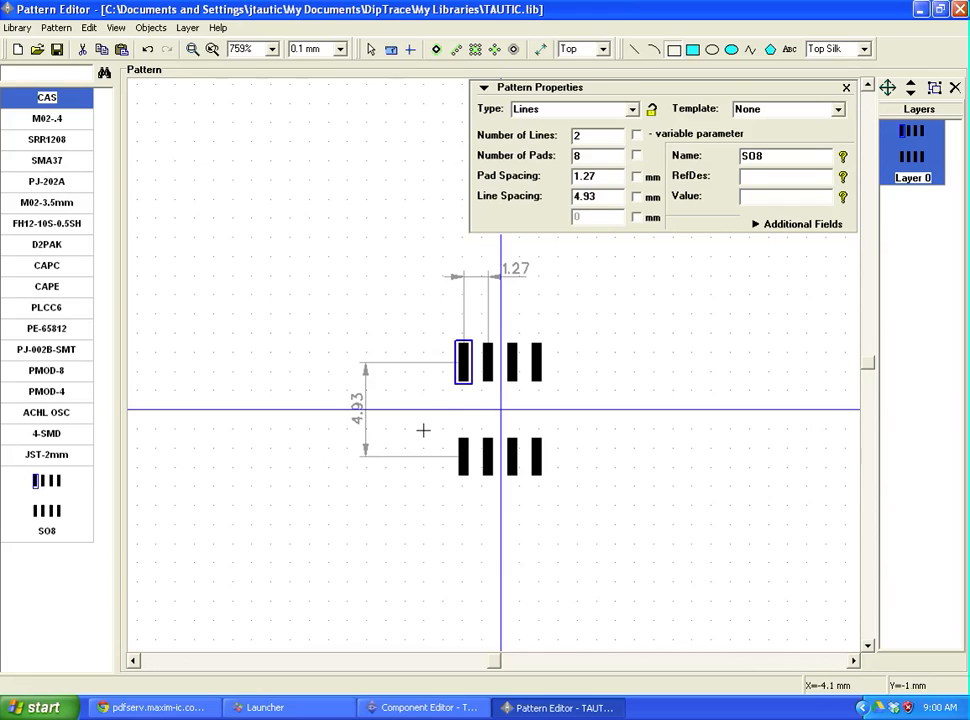
{"action": "left_click", "coordinate": [190, 708]}
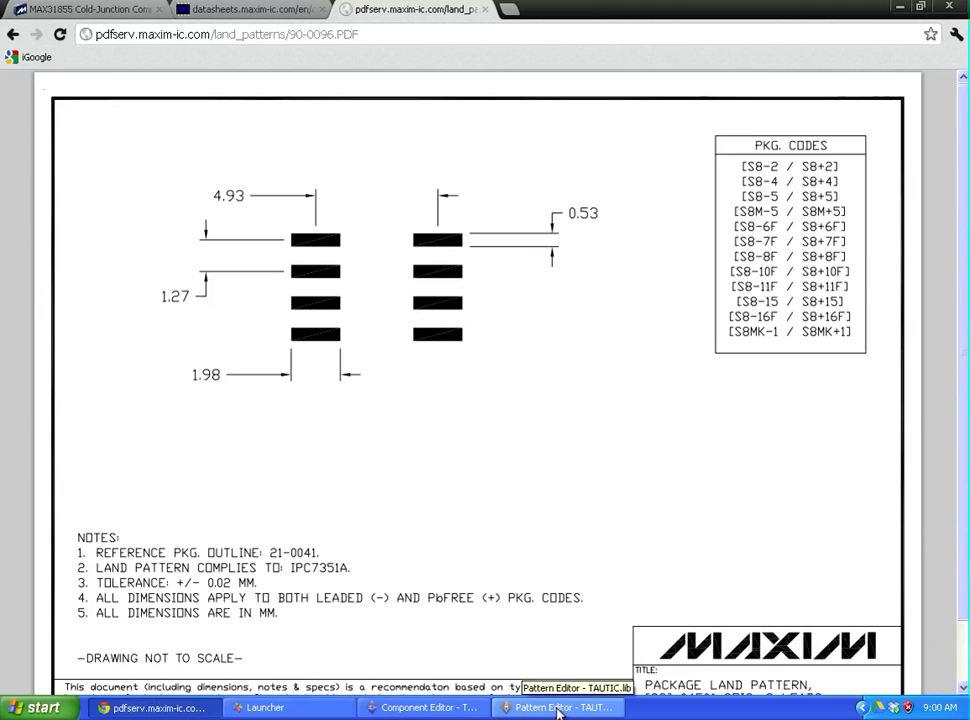
{"action": "left_click", "coordinate": [558, 708]}
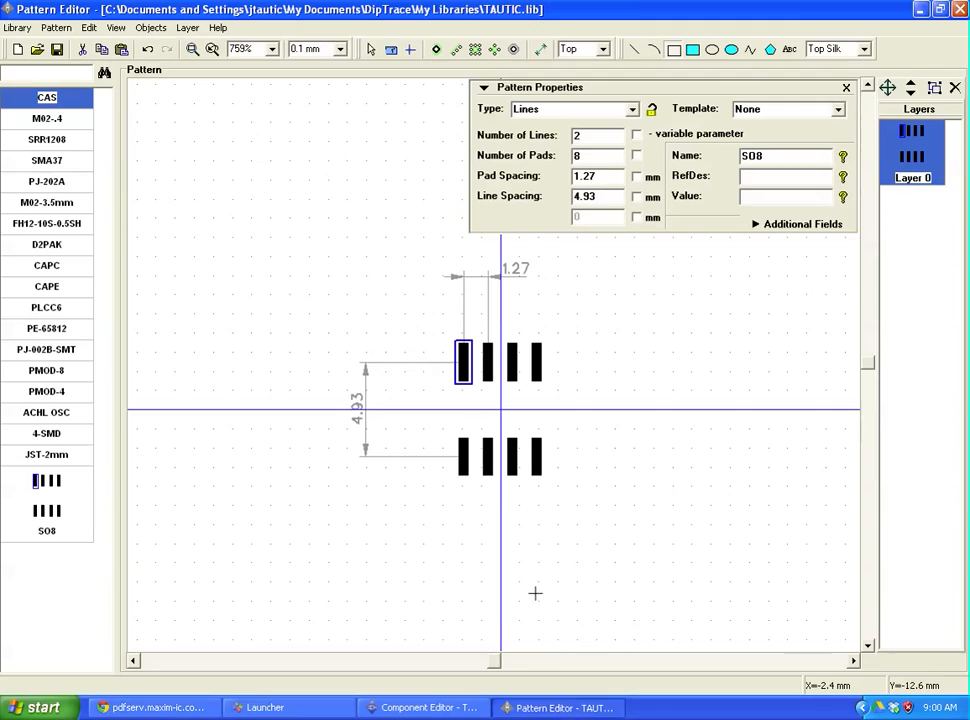
Step: Draw a body outline rectangle between the pad rows plus a small filled pin-1 marker square
{"action": "left_click", "coordinate": [454, 389]}
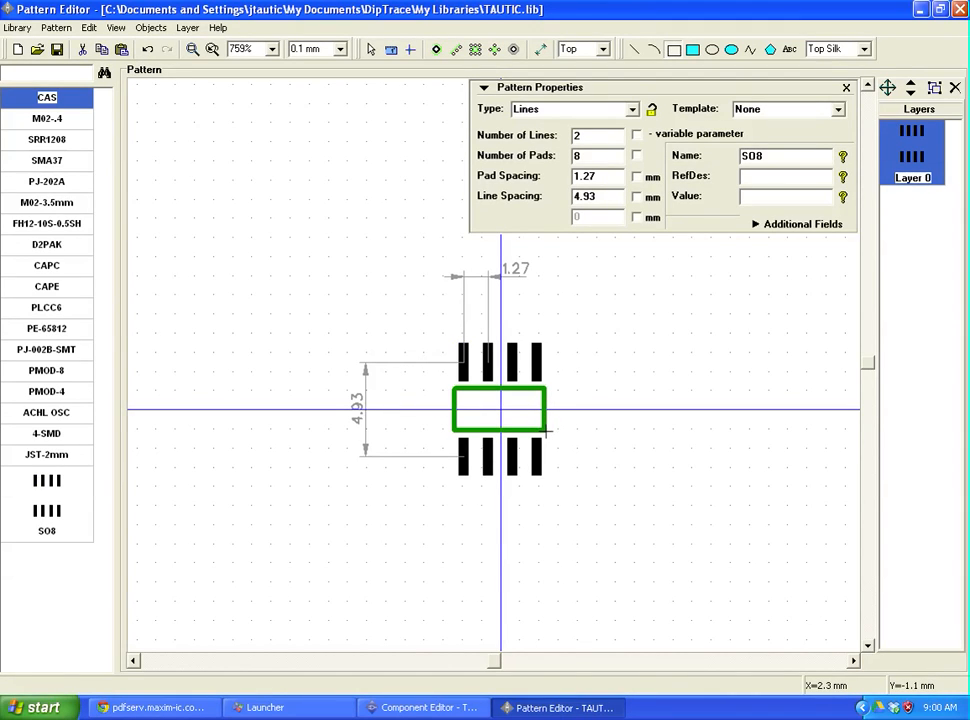
{"action": "left_click", "coordinate": [547, 430]}
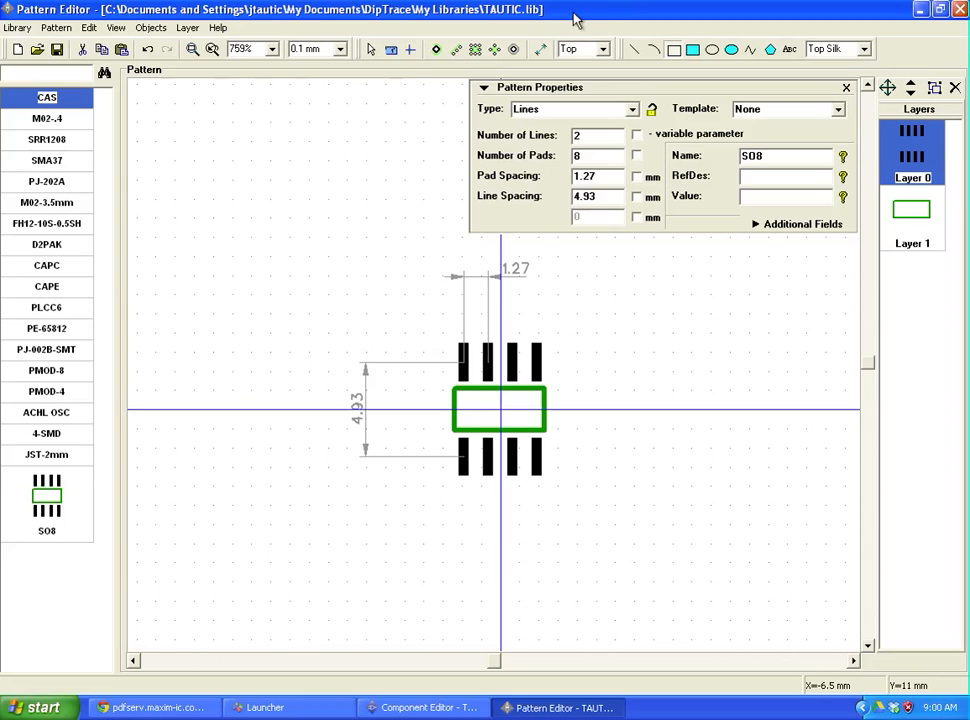
{"action": "left_click", "coordinate": [692, 49]}
{"action": "left_click", "coordinate": [456, 409]}
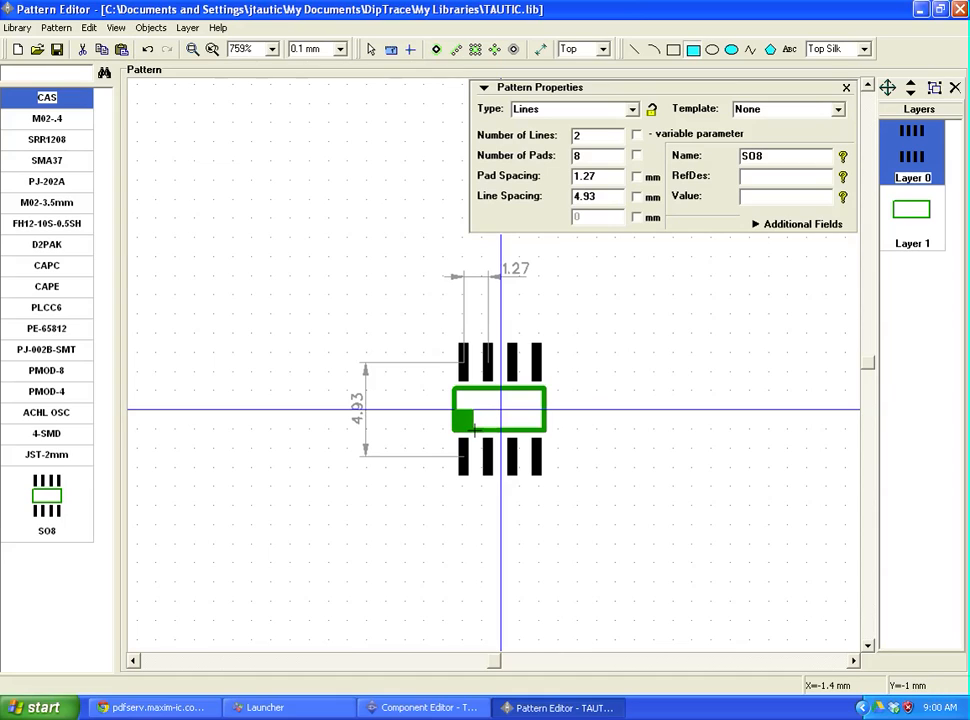
{"action": "left_click", "coordinate": [474, 430]}
{"action": "left_click", "coordinate": [371, 50]}
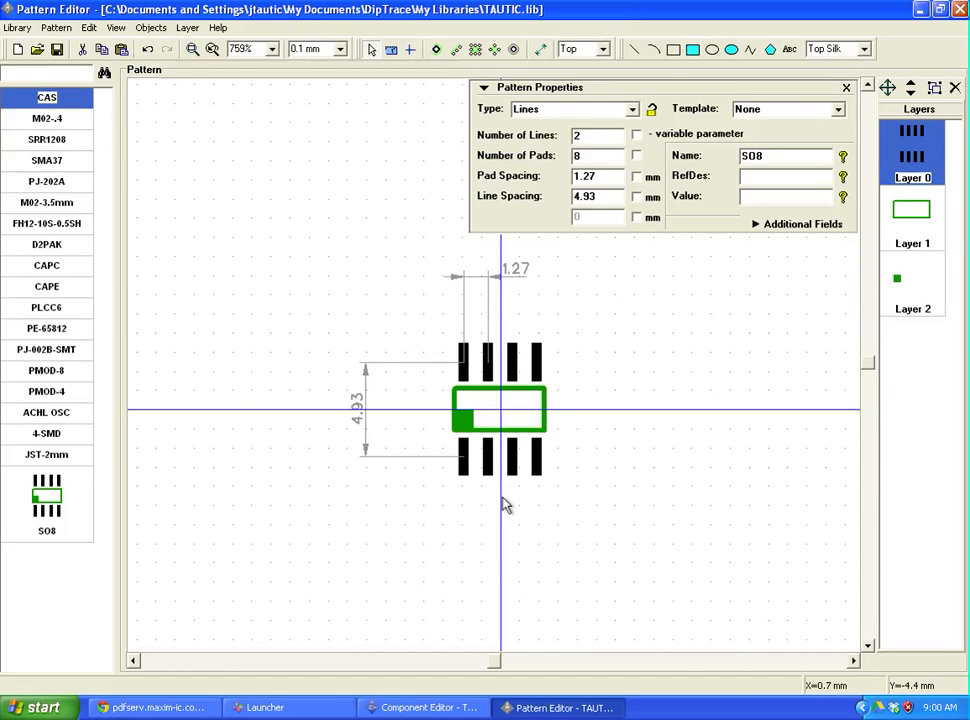
{"action": "left_click", "coordinate": [458, 429]}
Step: Keep Top Silk as the layer, save TAUTIC.lib, and return to the MAX31855 component
{"action": "left_click", "coordinate": [674, 50]}
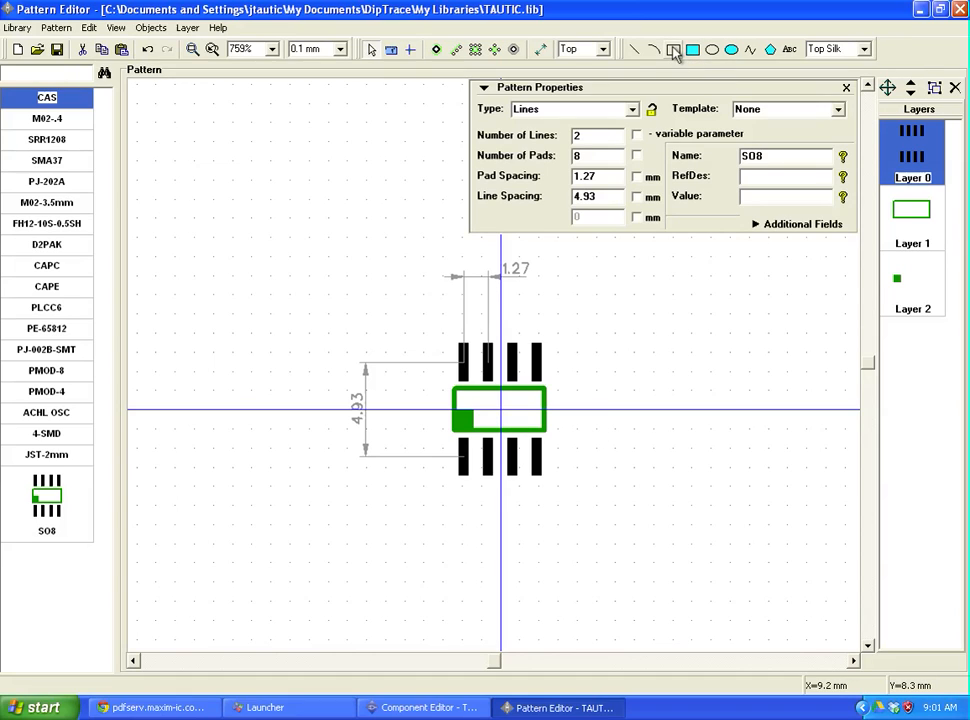
{"action": "left_click", "coordinate": [864, 49]}
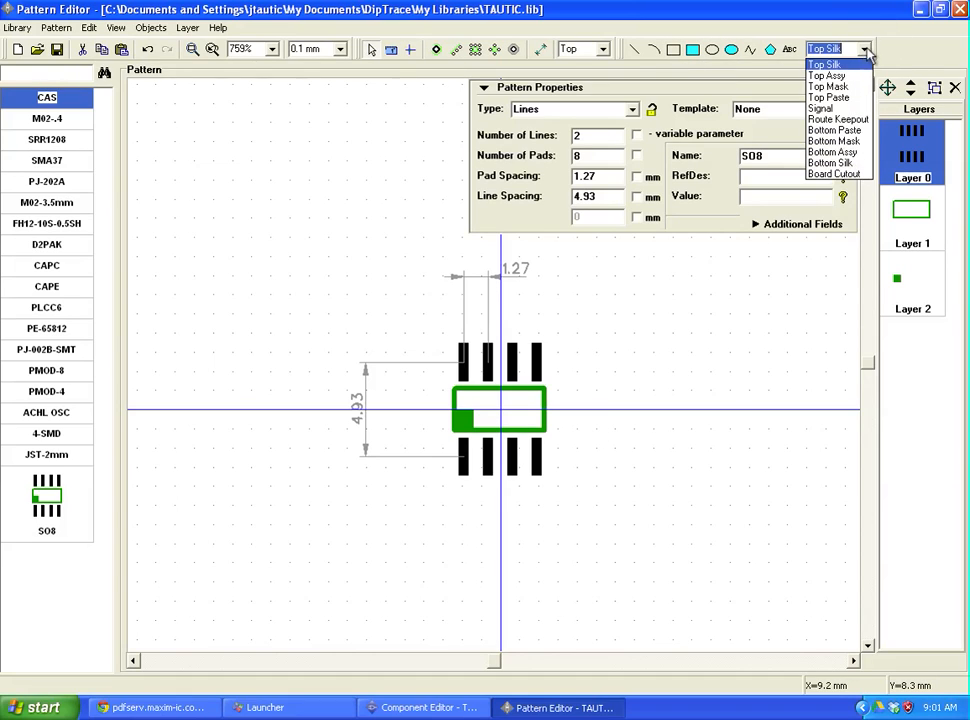
{"action": "left_click", "coordinate": [865, 51]}
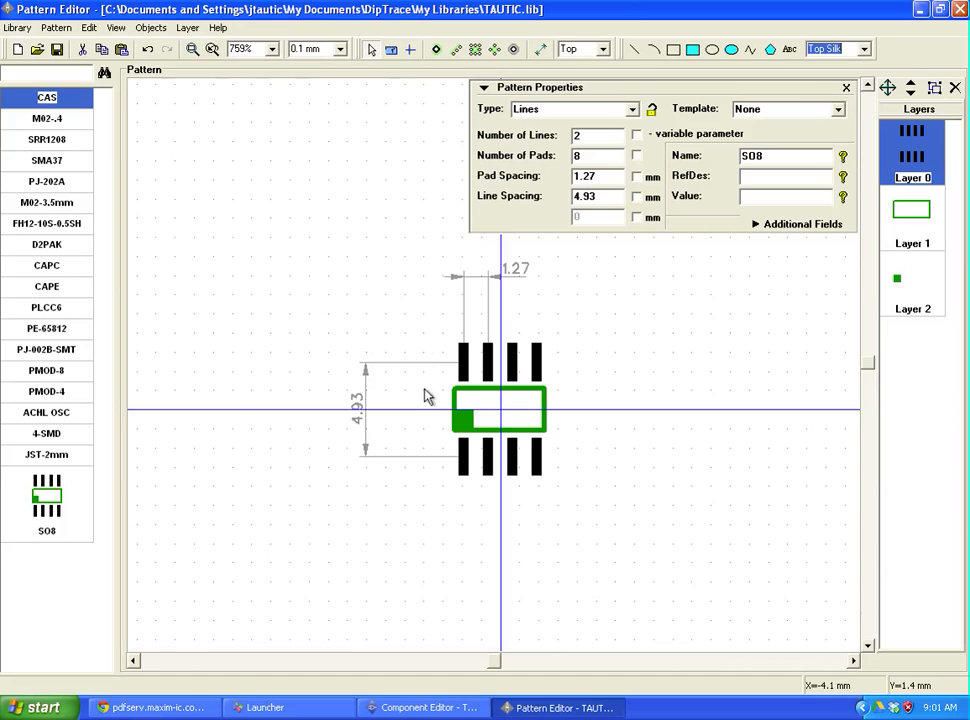
{"action": "left_click", "coordinate": [57, 49]}
{"action": "left_click", "coordinate": [400, 706]}
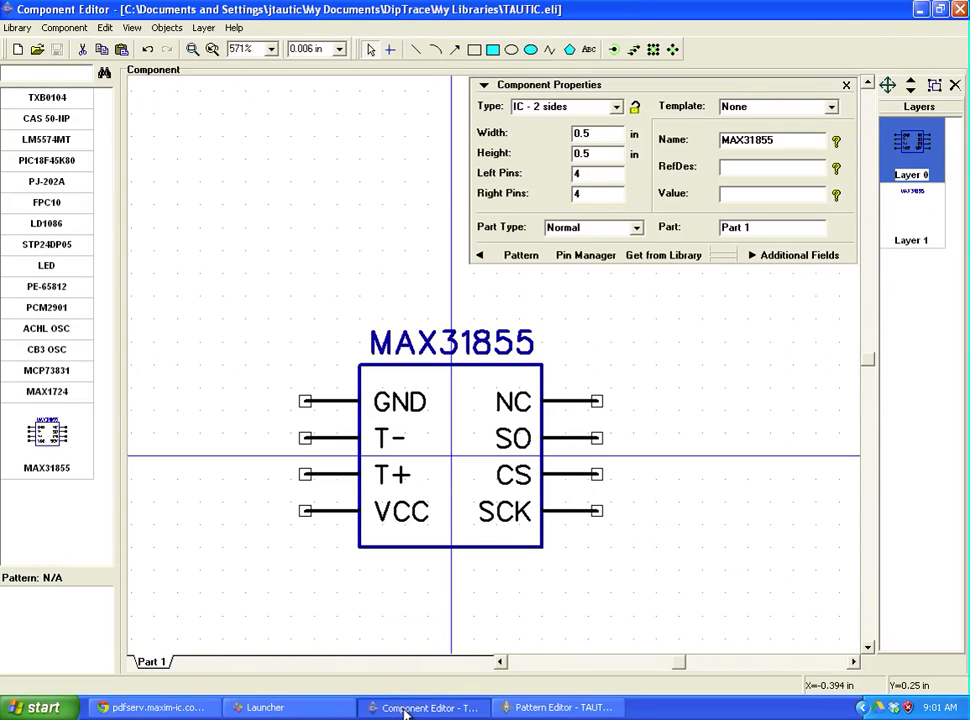
Step: Add TAUTIC.lib from My Libraries to the Attached Pattern library list
{"action": "left_click", "coordinate": [528, 262]}
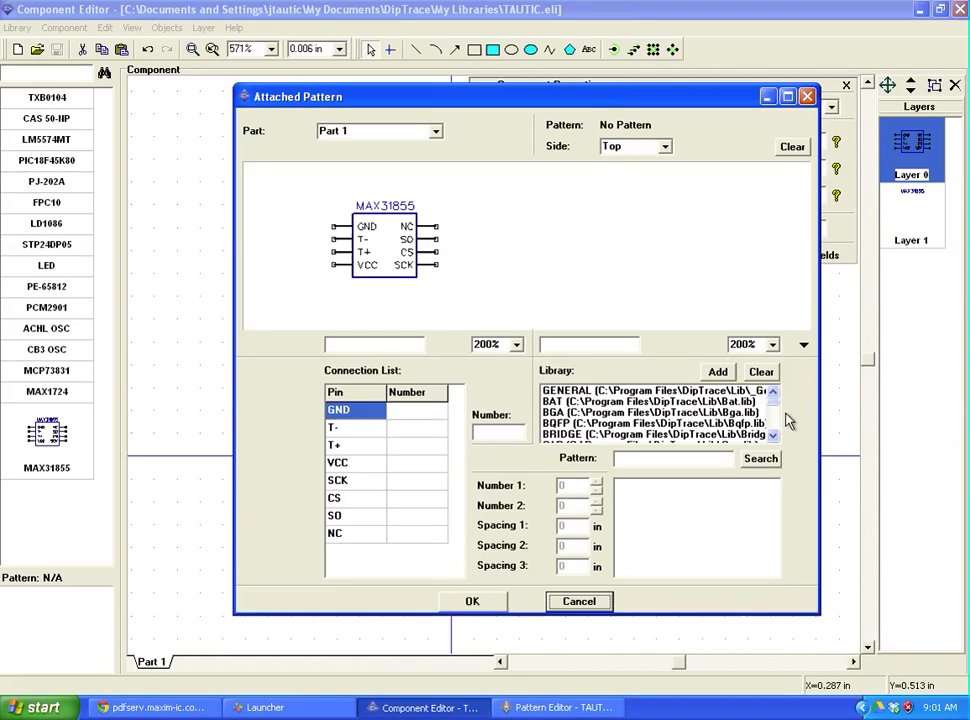
{"action": "left_click_drag", "start_coordinate": [777, 408], "coordinate": [779, 440]}
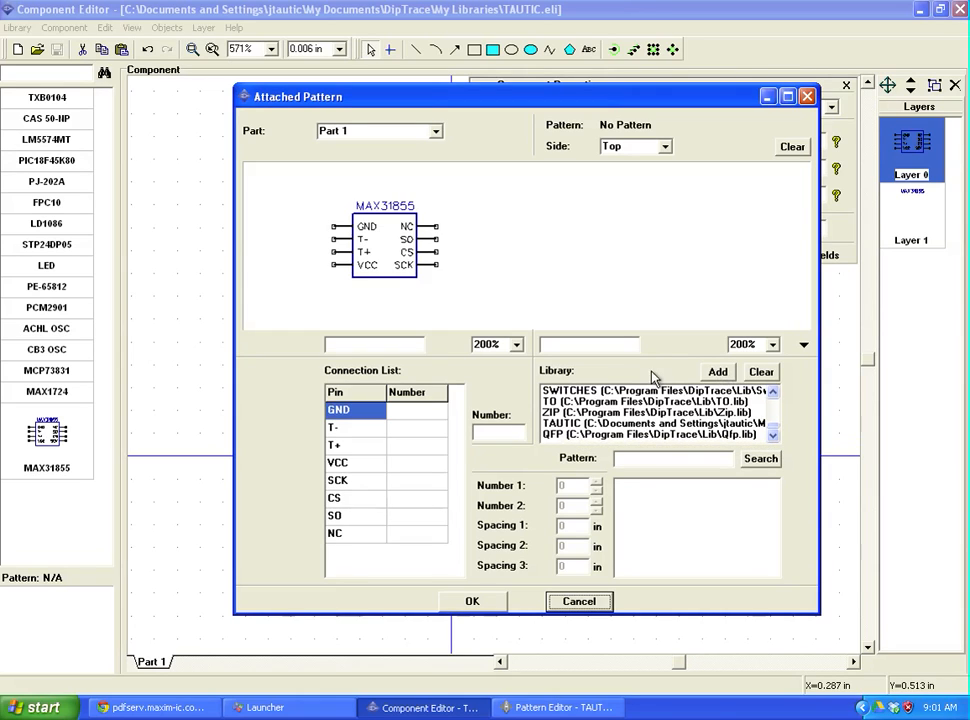
{"action": "left_click", "coordinate": [716, 373]}
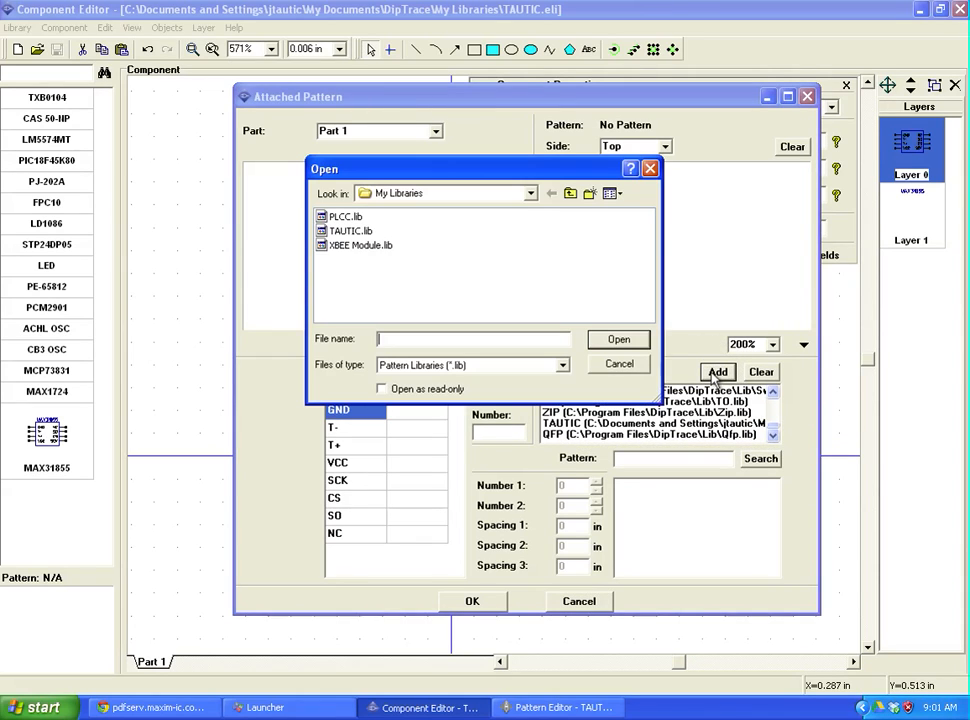
{"action": "left_click", "coordinate": [567, 195]}
{"action": "double_click", "coordinate": [345, 231]}
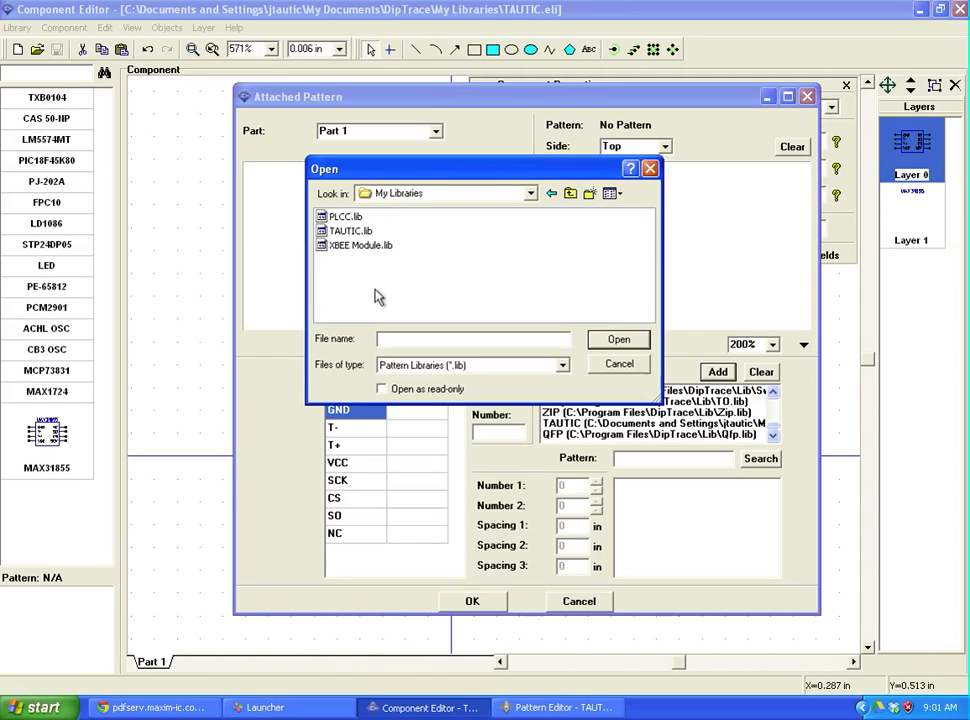
{"action": "left_click", "coordinate": [350, 231]}
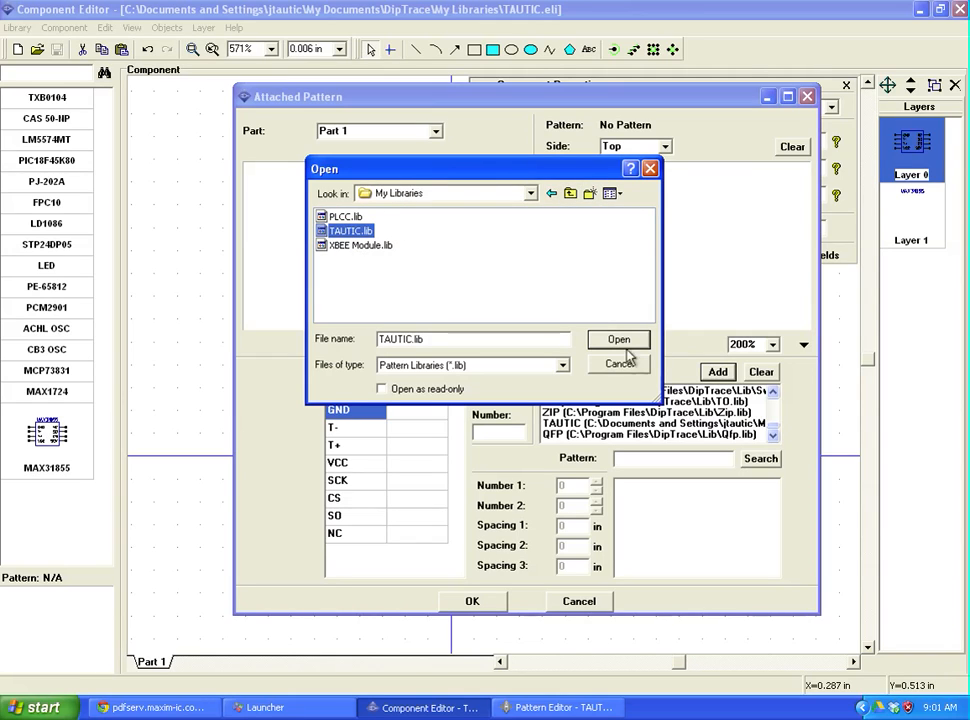
{"action": "left_click", "coordinate": [649, 169]}
Step: Find and pick SO8 from the TAUTIC pattern list for MAX31855
{"action": "left_click", "coordinate": [603, 424]}
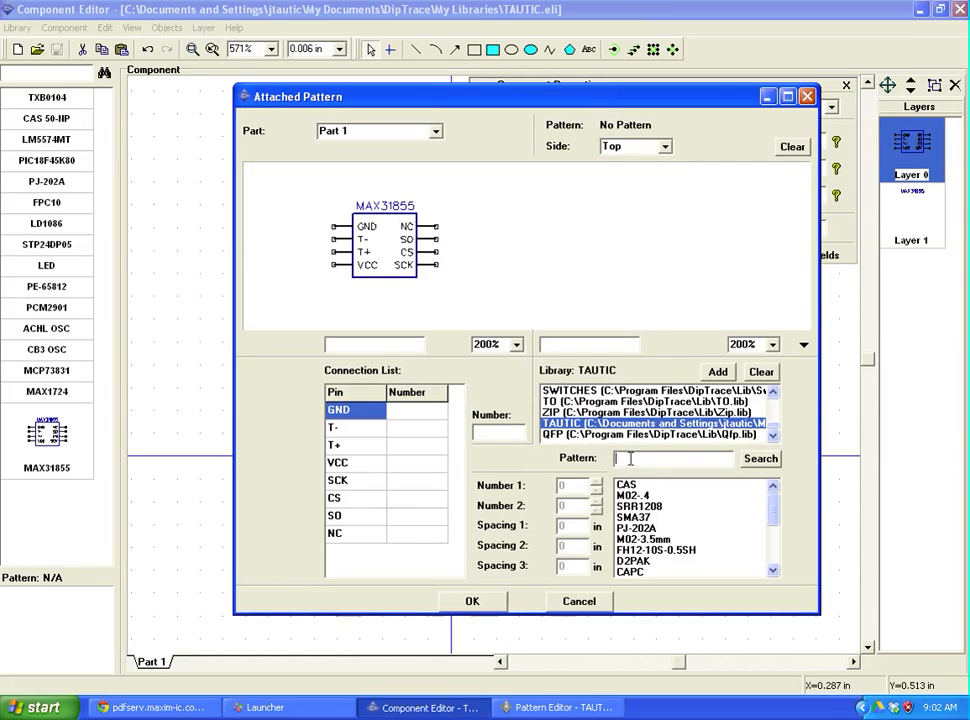
{"action": "type", "text": "SO"}
{"action": "left_click", "coordinate": [762, 459]}
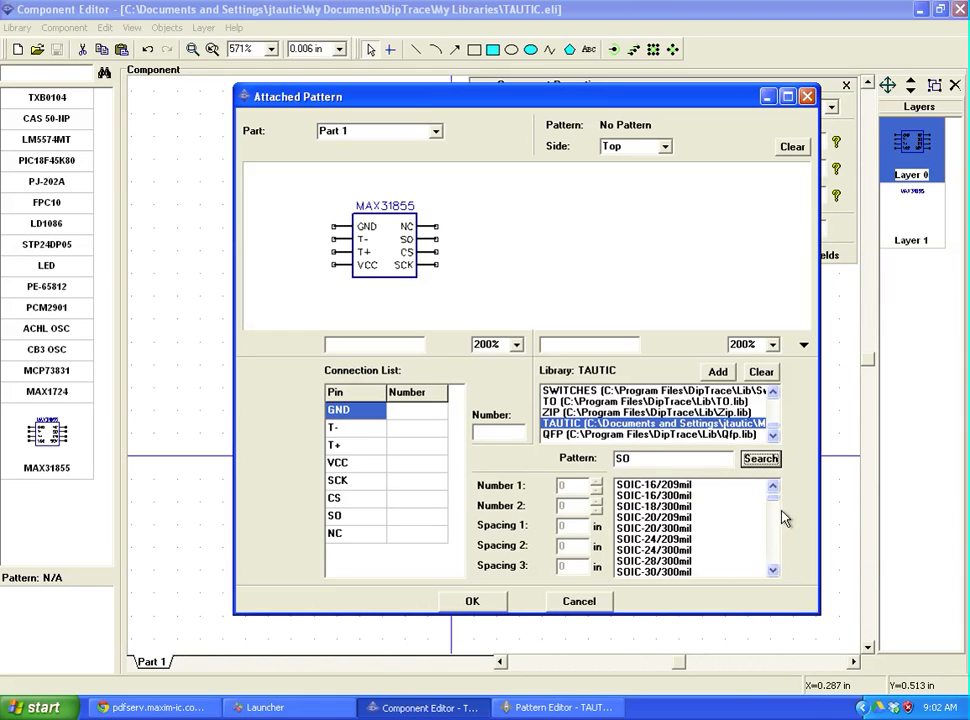
{"action": "scroll", "coordinate": [776, 545], "scroll_direction": "up", "scroll_amount": 3}
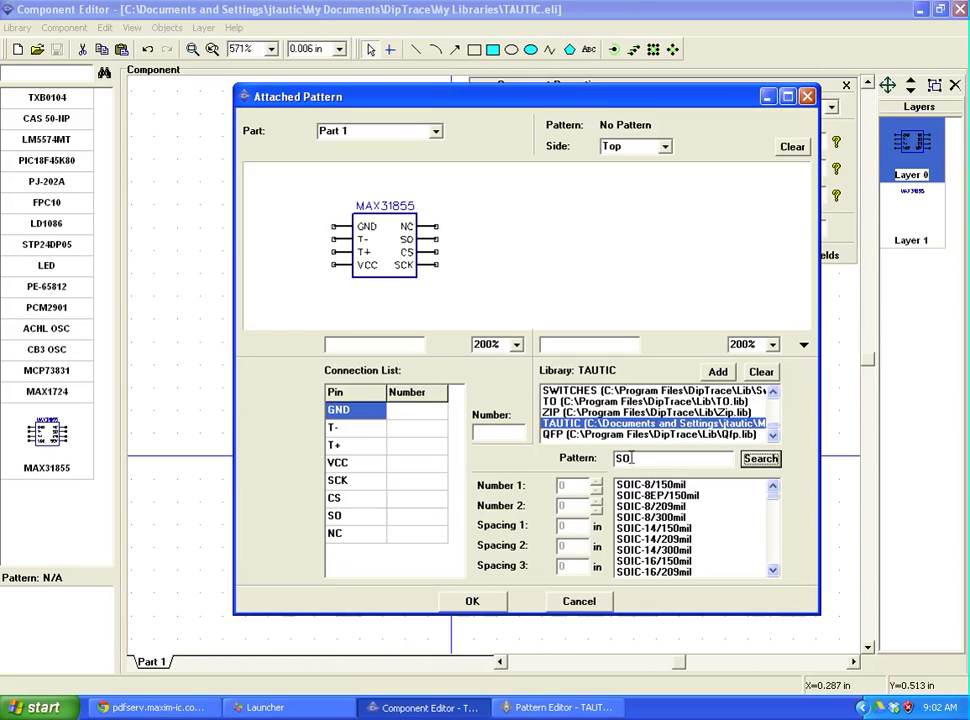
{"action": "left_click", "coordinate": [590, 426]}
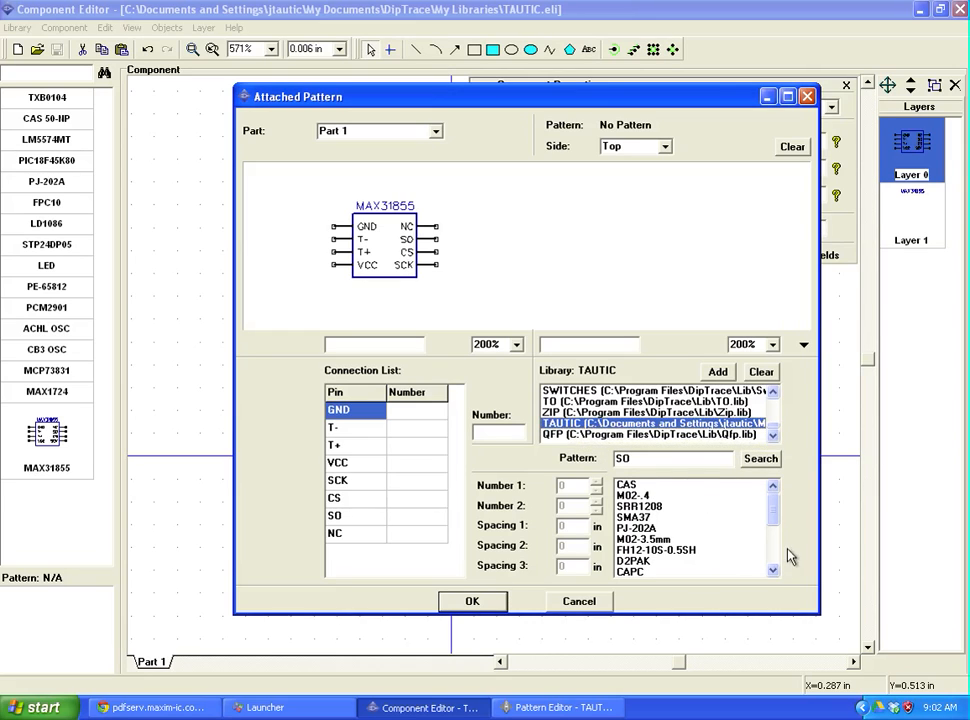
{"action": "left_click_drag", "start_coordinate": [773, 508], "coordinate": [776, 553]}
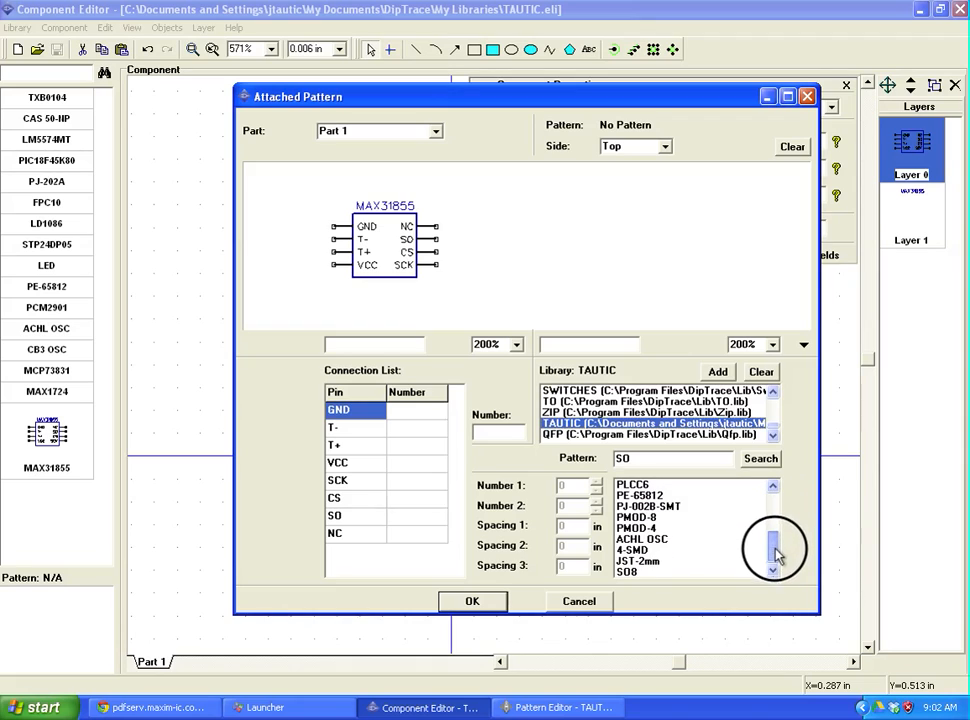
{"action": "left_click", "coordinate": [632, 572]}
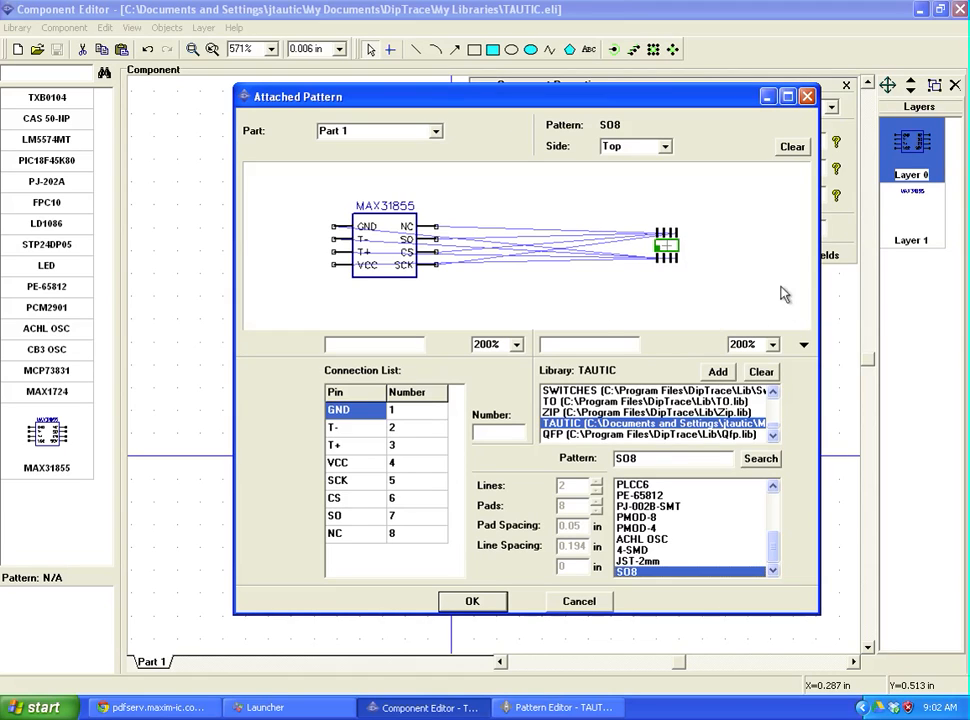
Step: Zoom the footprint preview to 600% and confirm SO8 as the attached pattern
{"action": "left_click", "coordinate": [774, 345]}
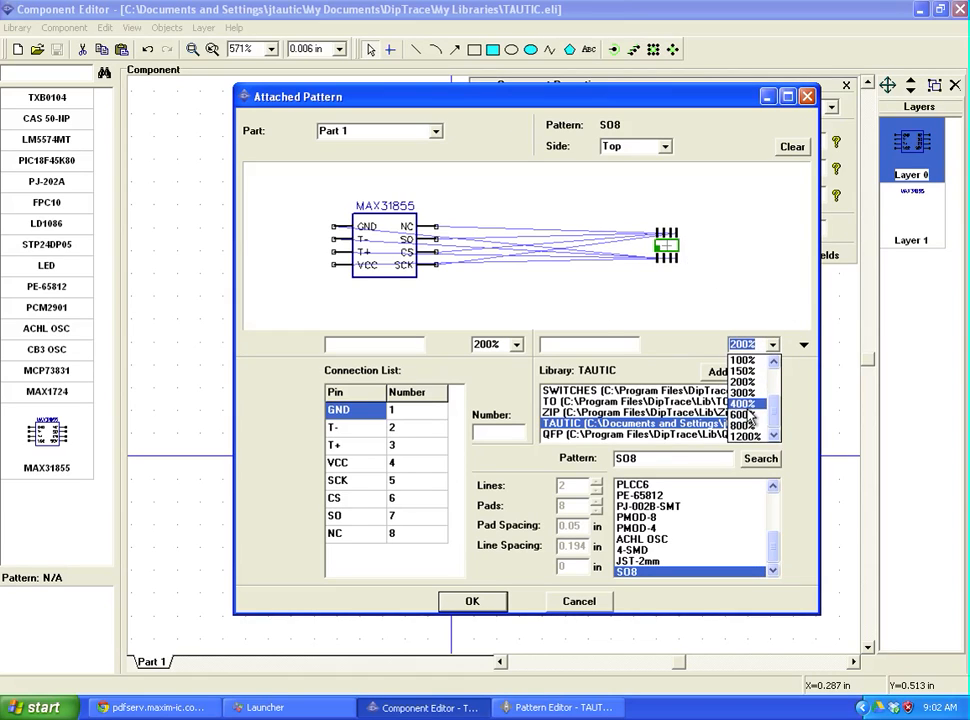
{"action": "left_click", "coordinate": [760, 397]}
{"action": "left_click", "coordinate": [774, 345]}
{"action": "left_click", "coordinate": [760, 420]}
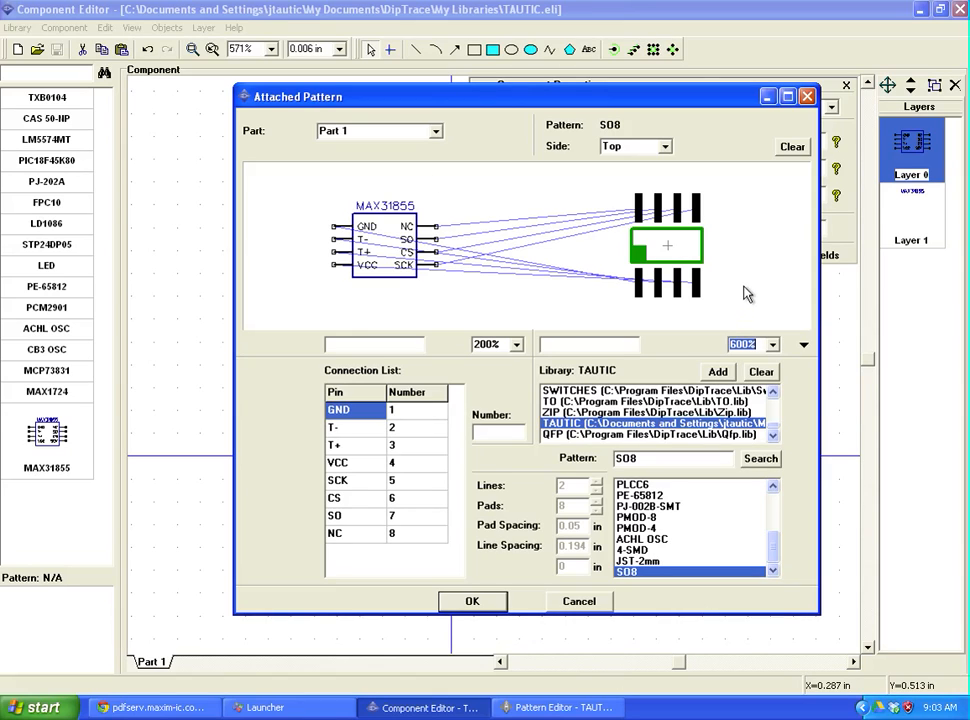
{"action": "left_click", "coordinate": [489, 603]}
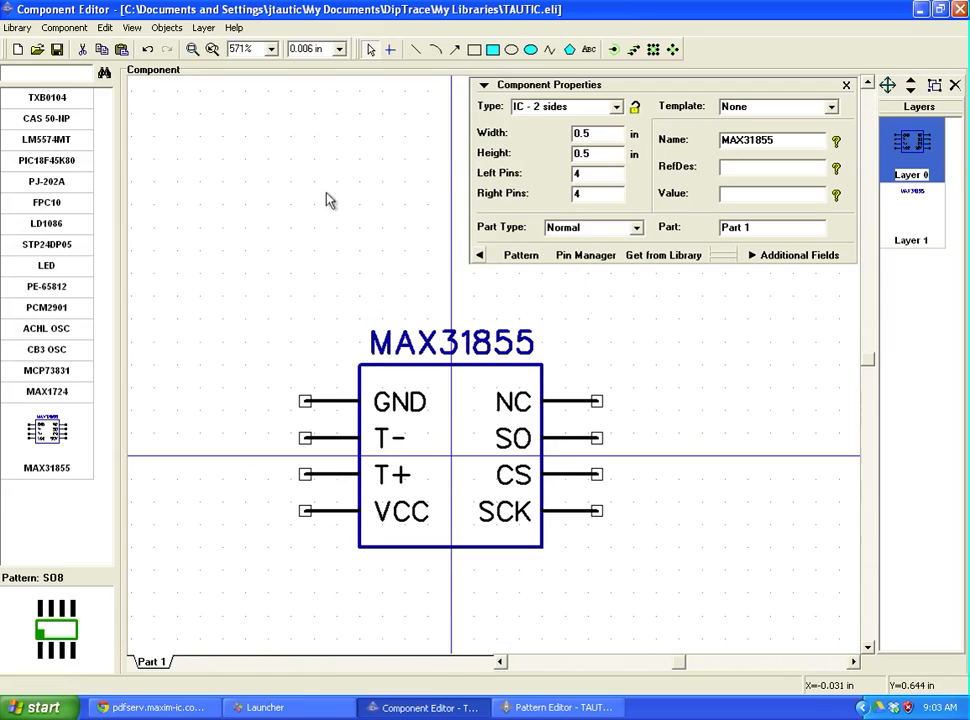
Step: Save the TAUTIC component library and start DipTrace Schematic from the launcher
{"action": "left_click", "coordinate": [55, 49]}
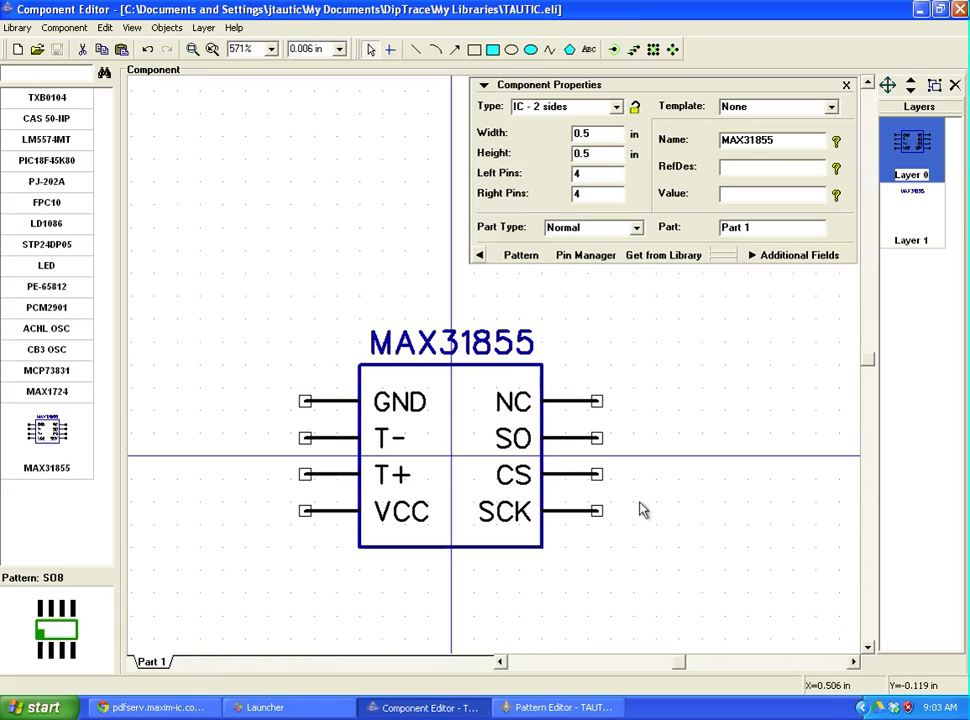
{"action": "left_click", "coordinate": [322, 707]}
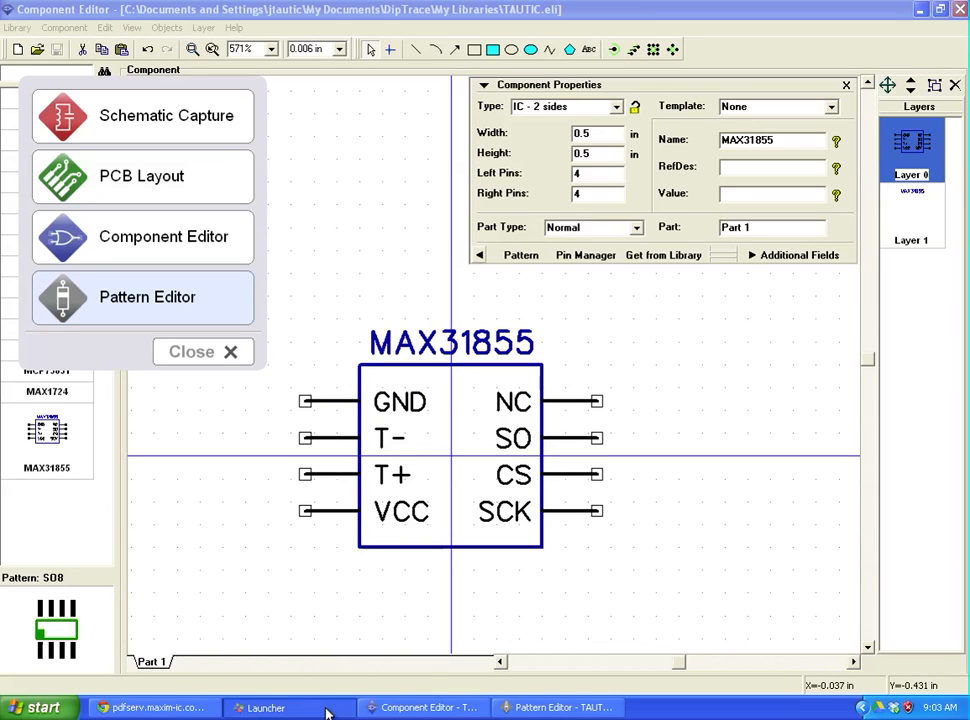
{"action": "left_click", "coordinate": [166, 122]}
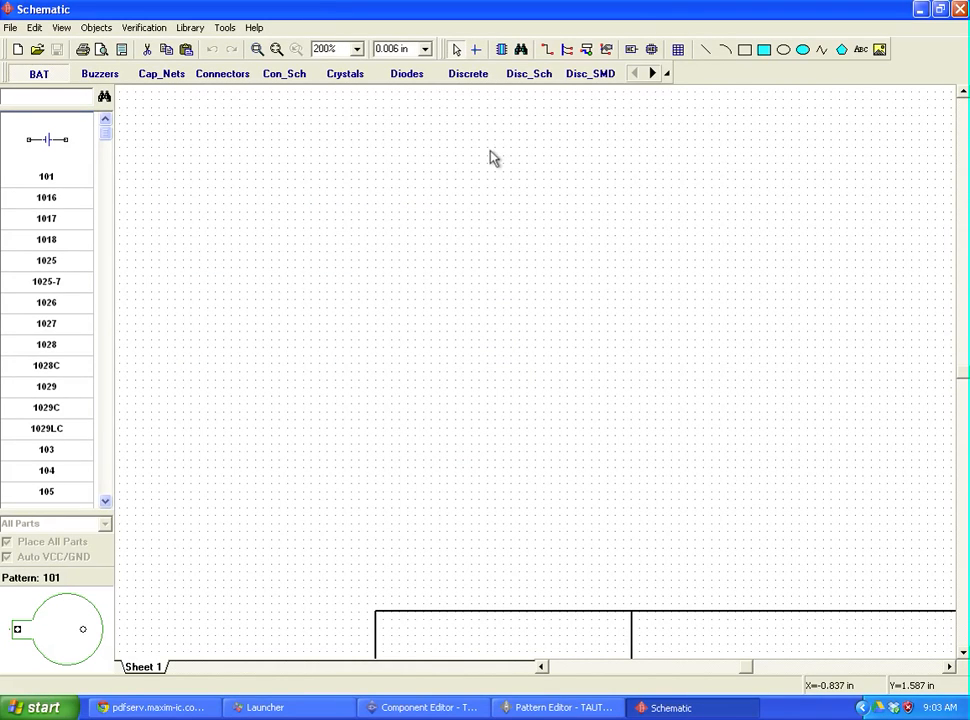
Step: Switch to the TAUTIC library and place MAX31855 on Sheet 1 as U1
{"action": "left_click", "coordinate": [667, 73]}
{"action": "left_click_drag", "start_coordinate": [465, 95], "coordinate": [669, 101]}
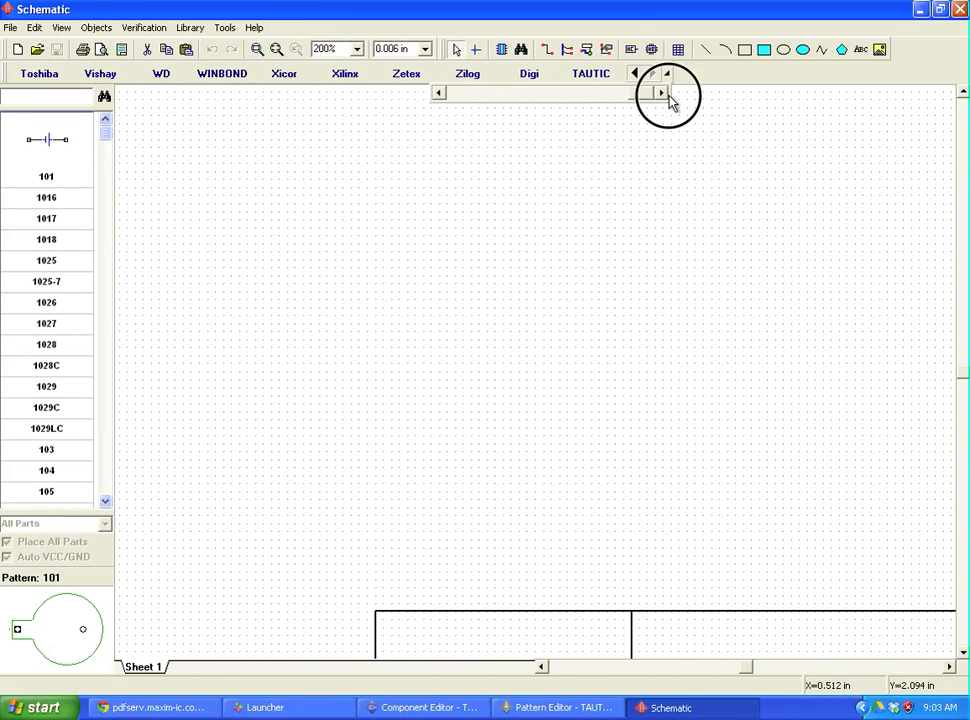
{"action": "left_click", "coordinate": [593, 78]}
{"action": "left_click", "coordinate": [66, 490]}
{"action": "left_click", "coordinate": [469, 275]}
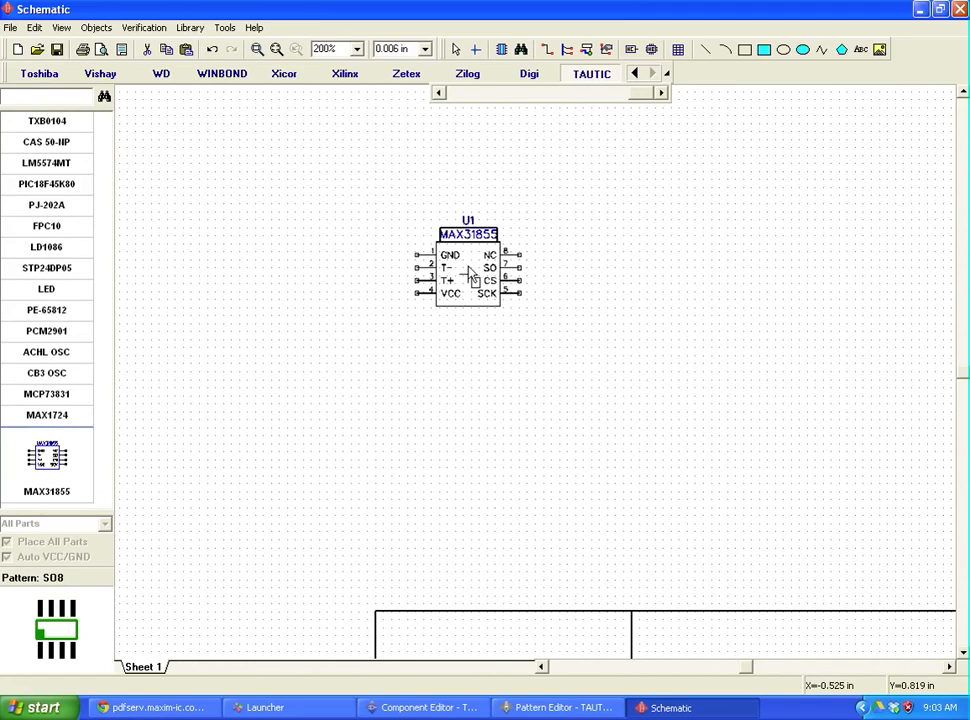
{"action": "left_click", "coordinate": [456, 49]}
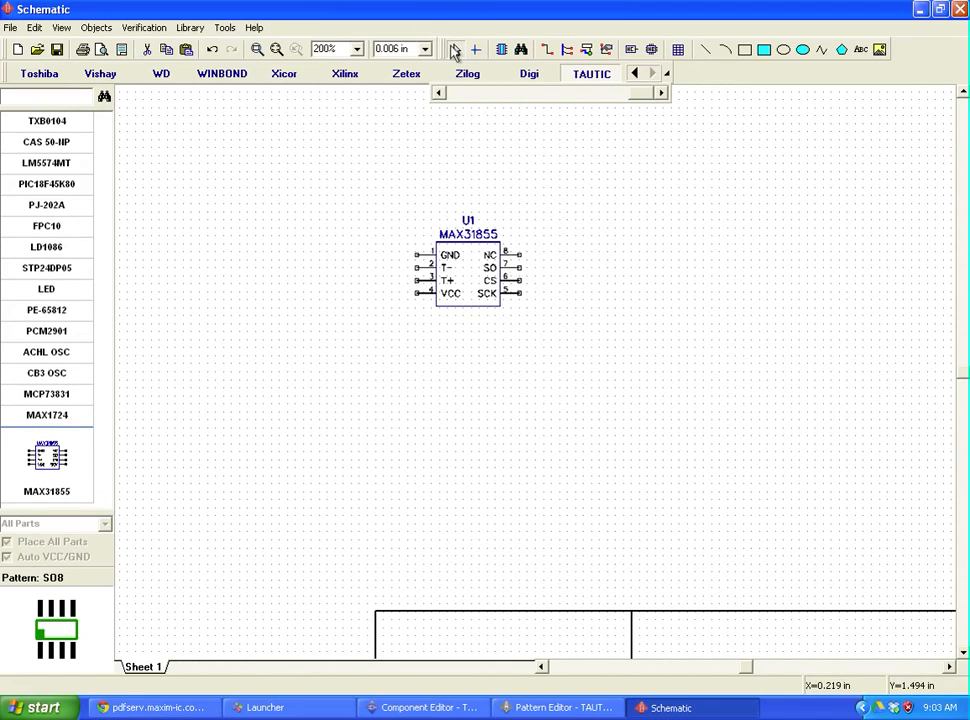
{"action": "left_click", "coordinate": [485, 248]}
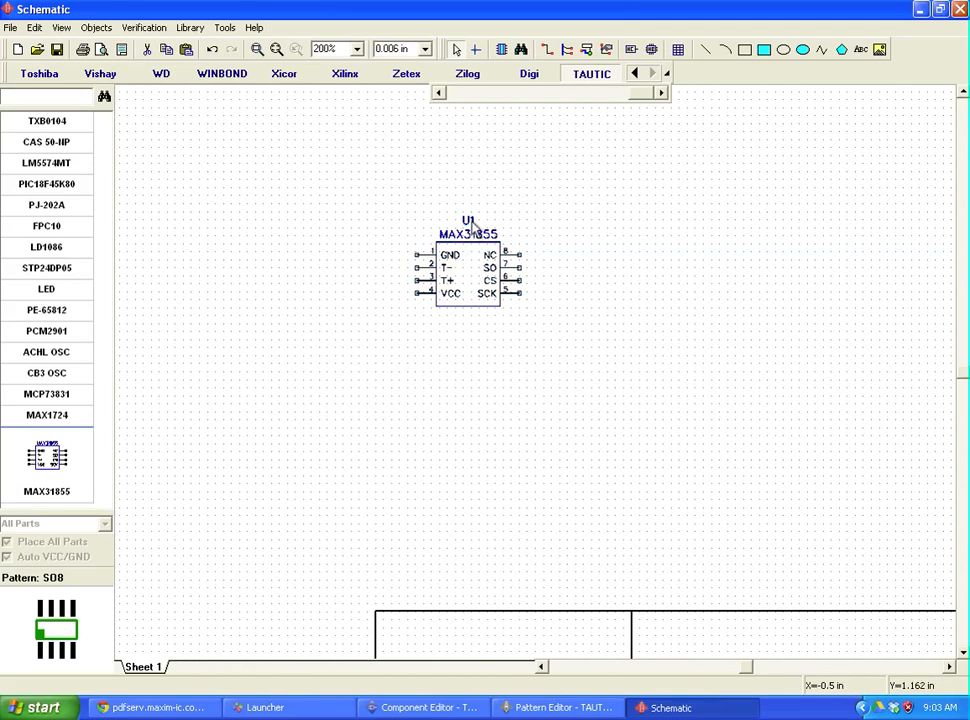